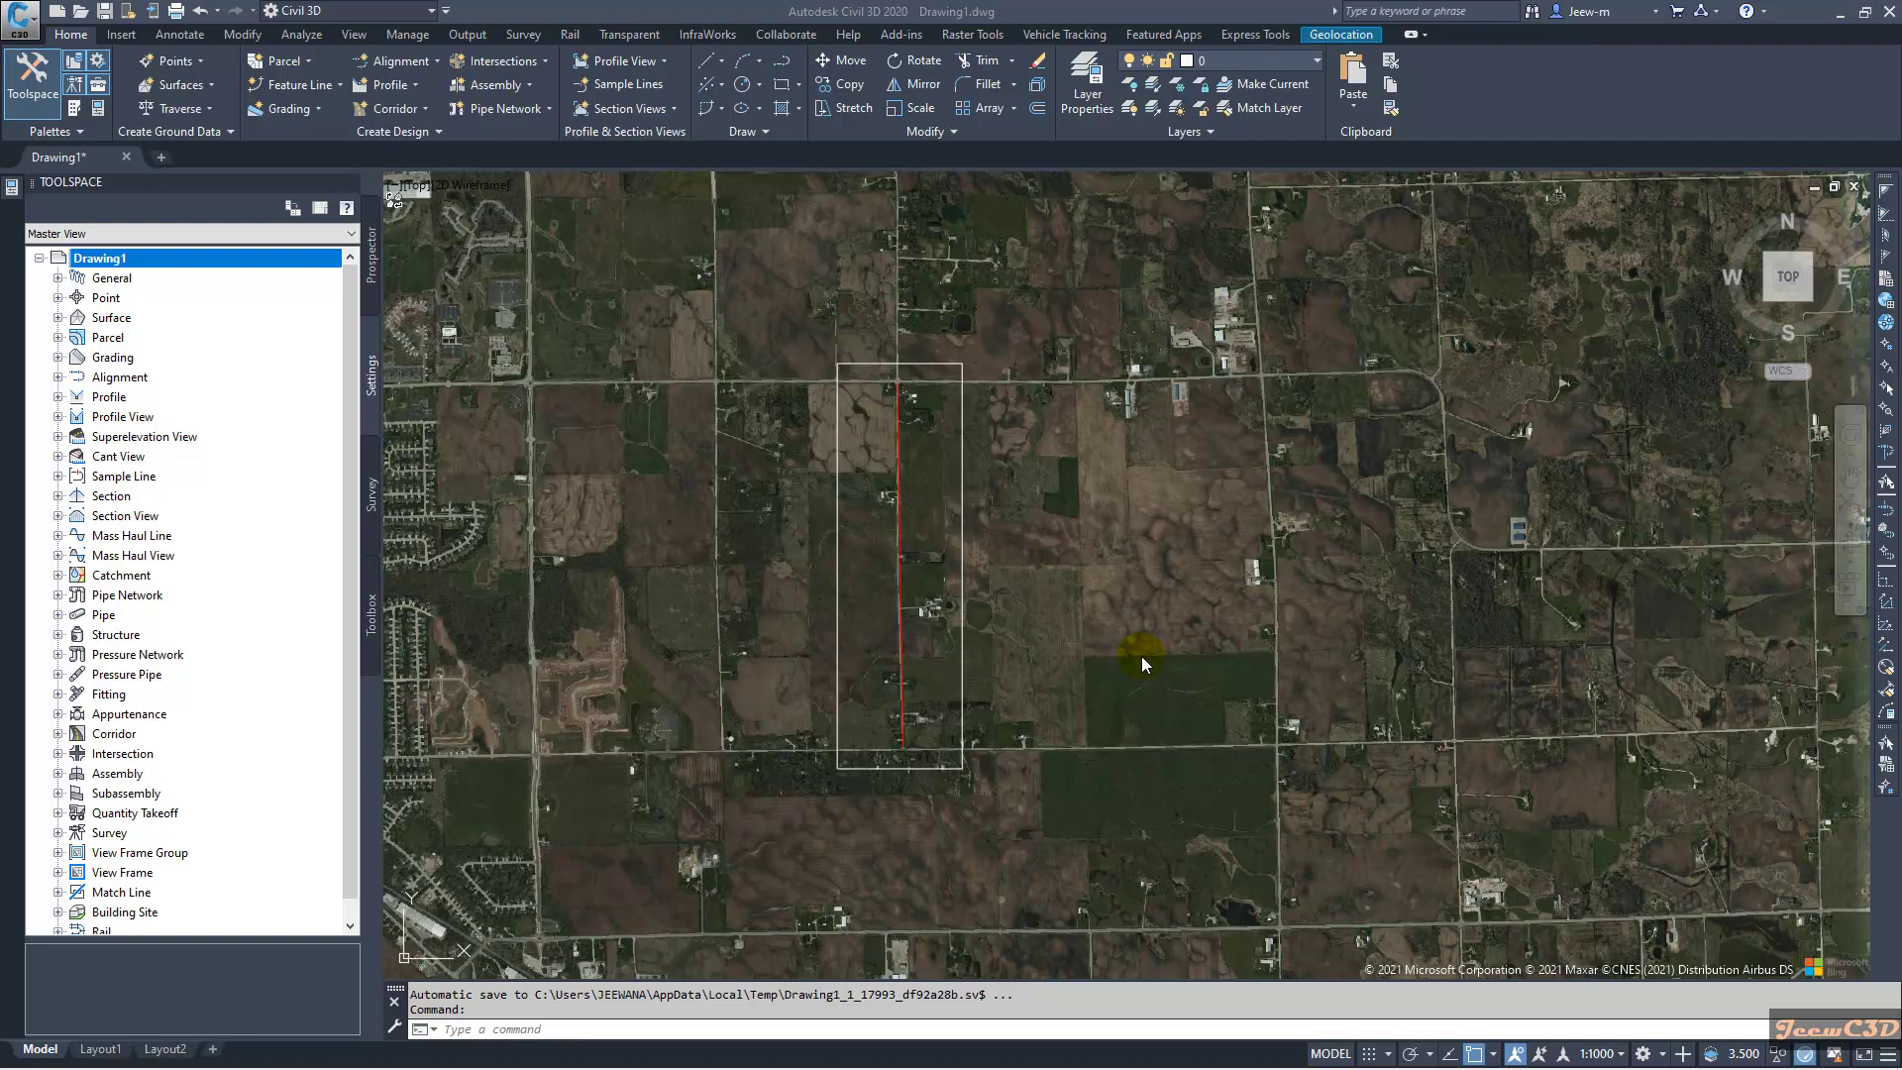
Focus the drawing and pan so the alignment's boundary rectangle is centred
left_click(1080, 665)
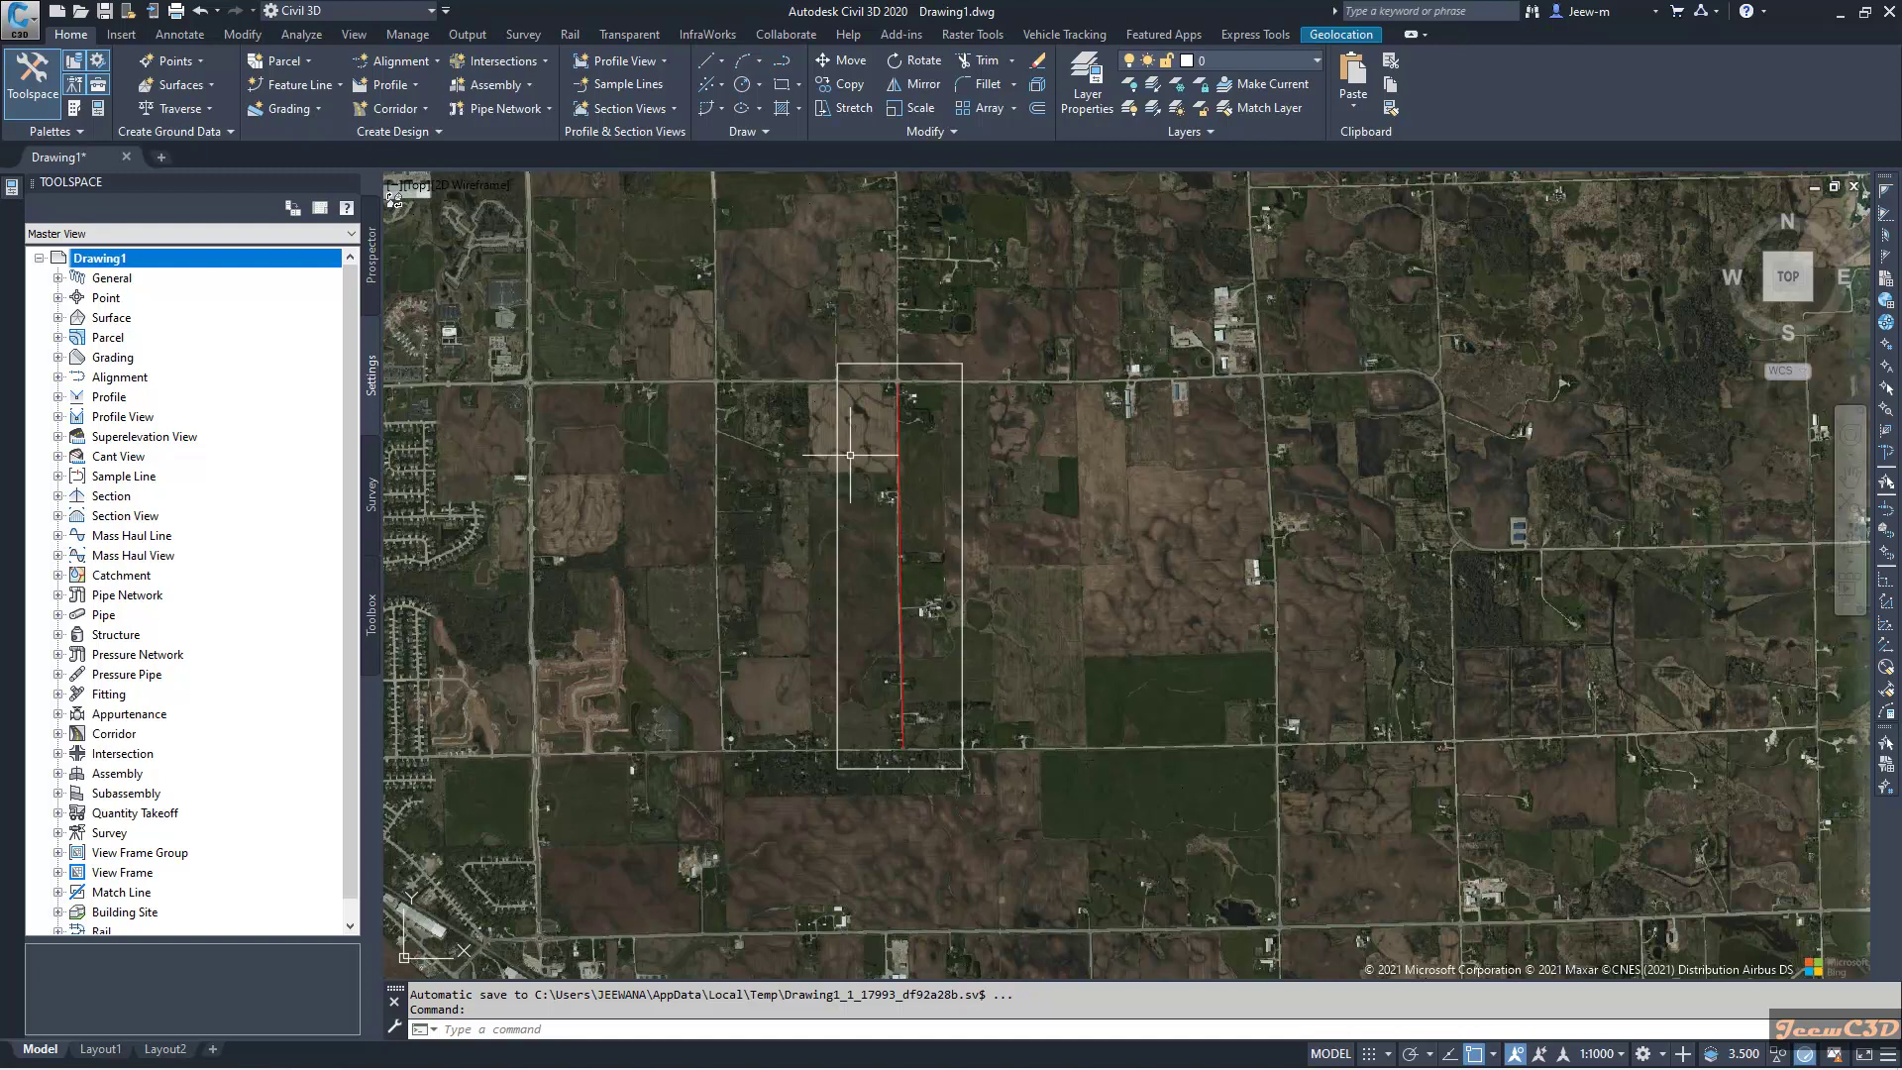
scroll(885, 454, "up", 2)
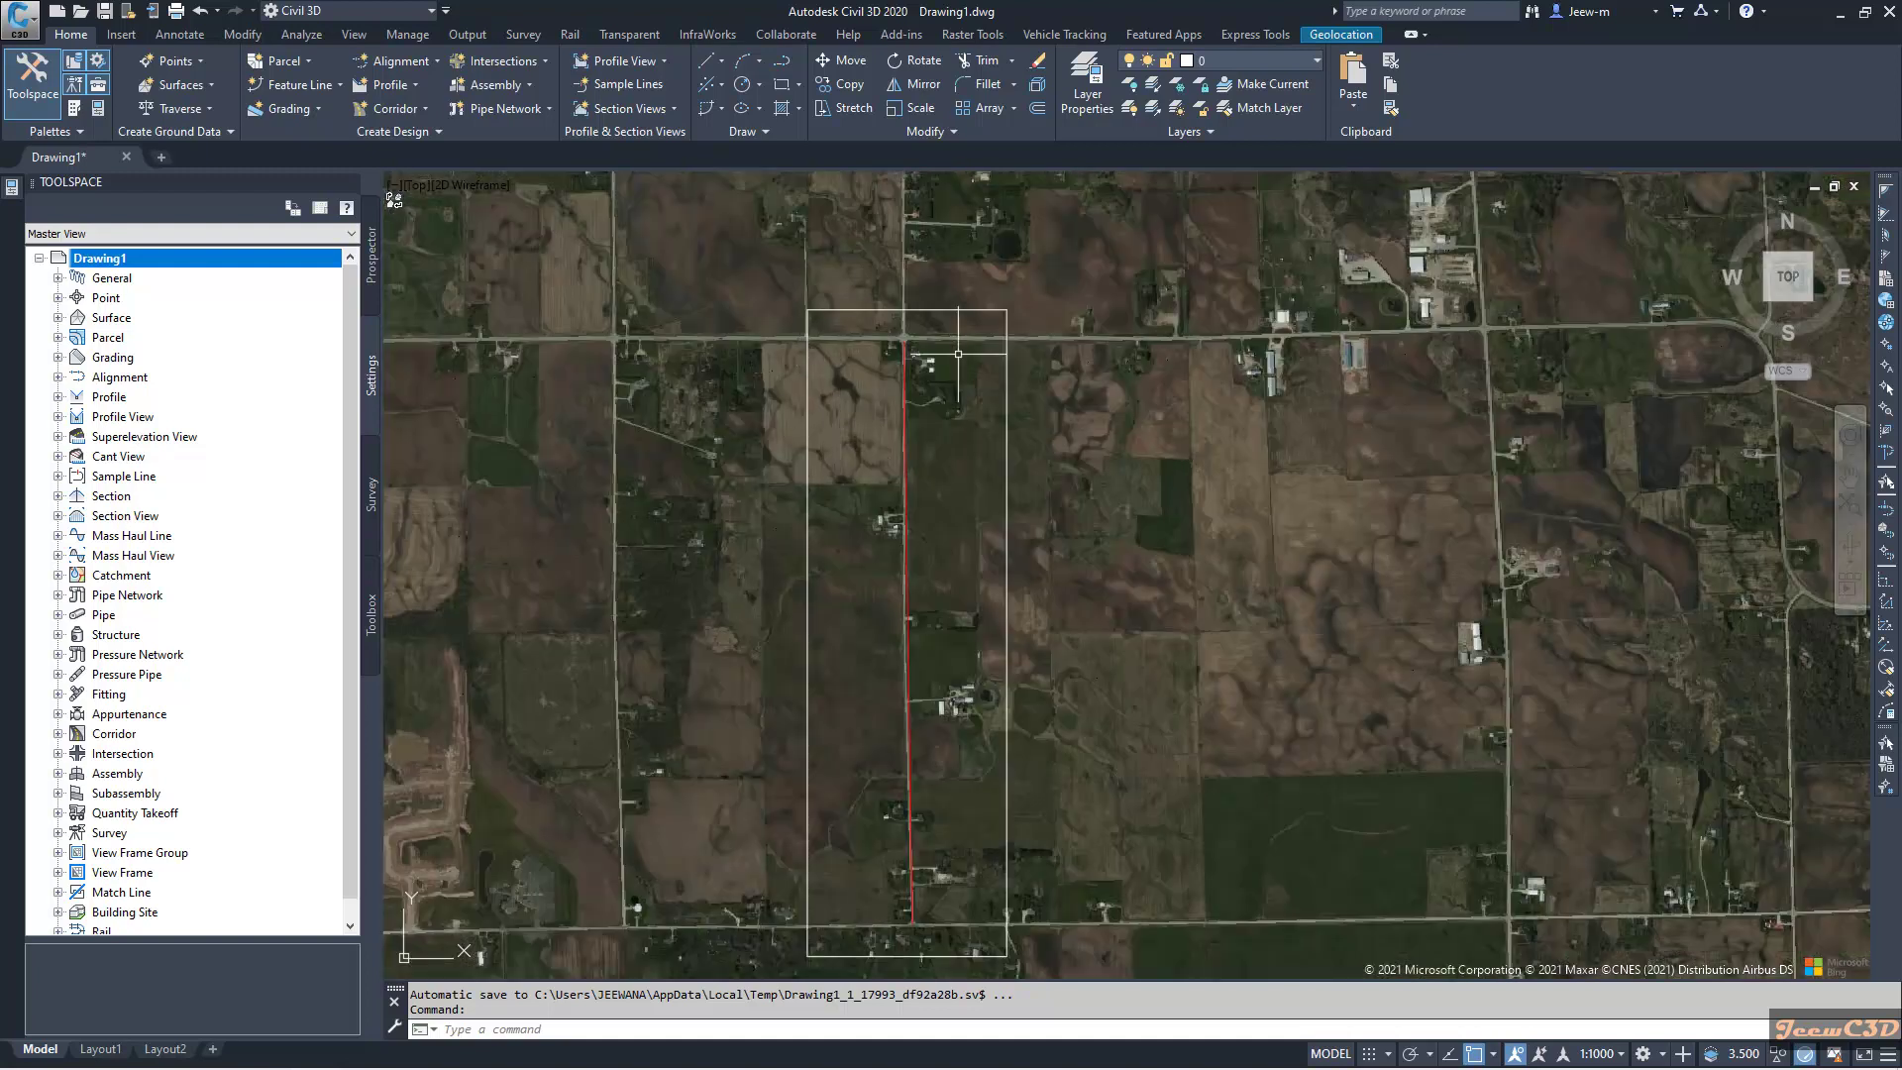
middle_click_drag(1157, 796, 1131, 713)
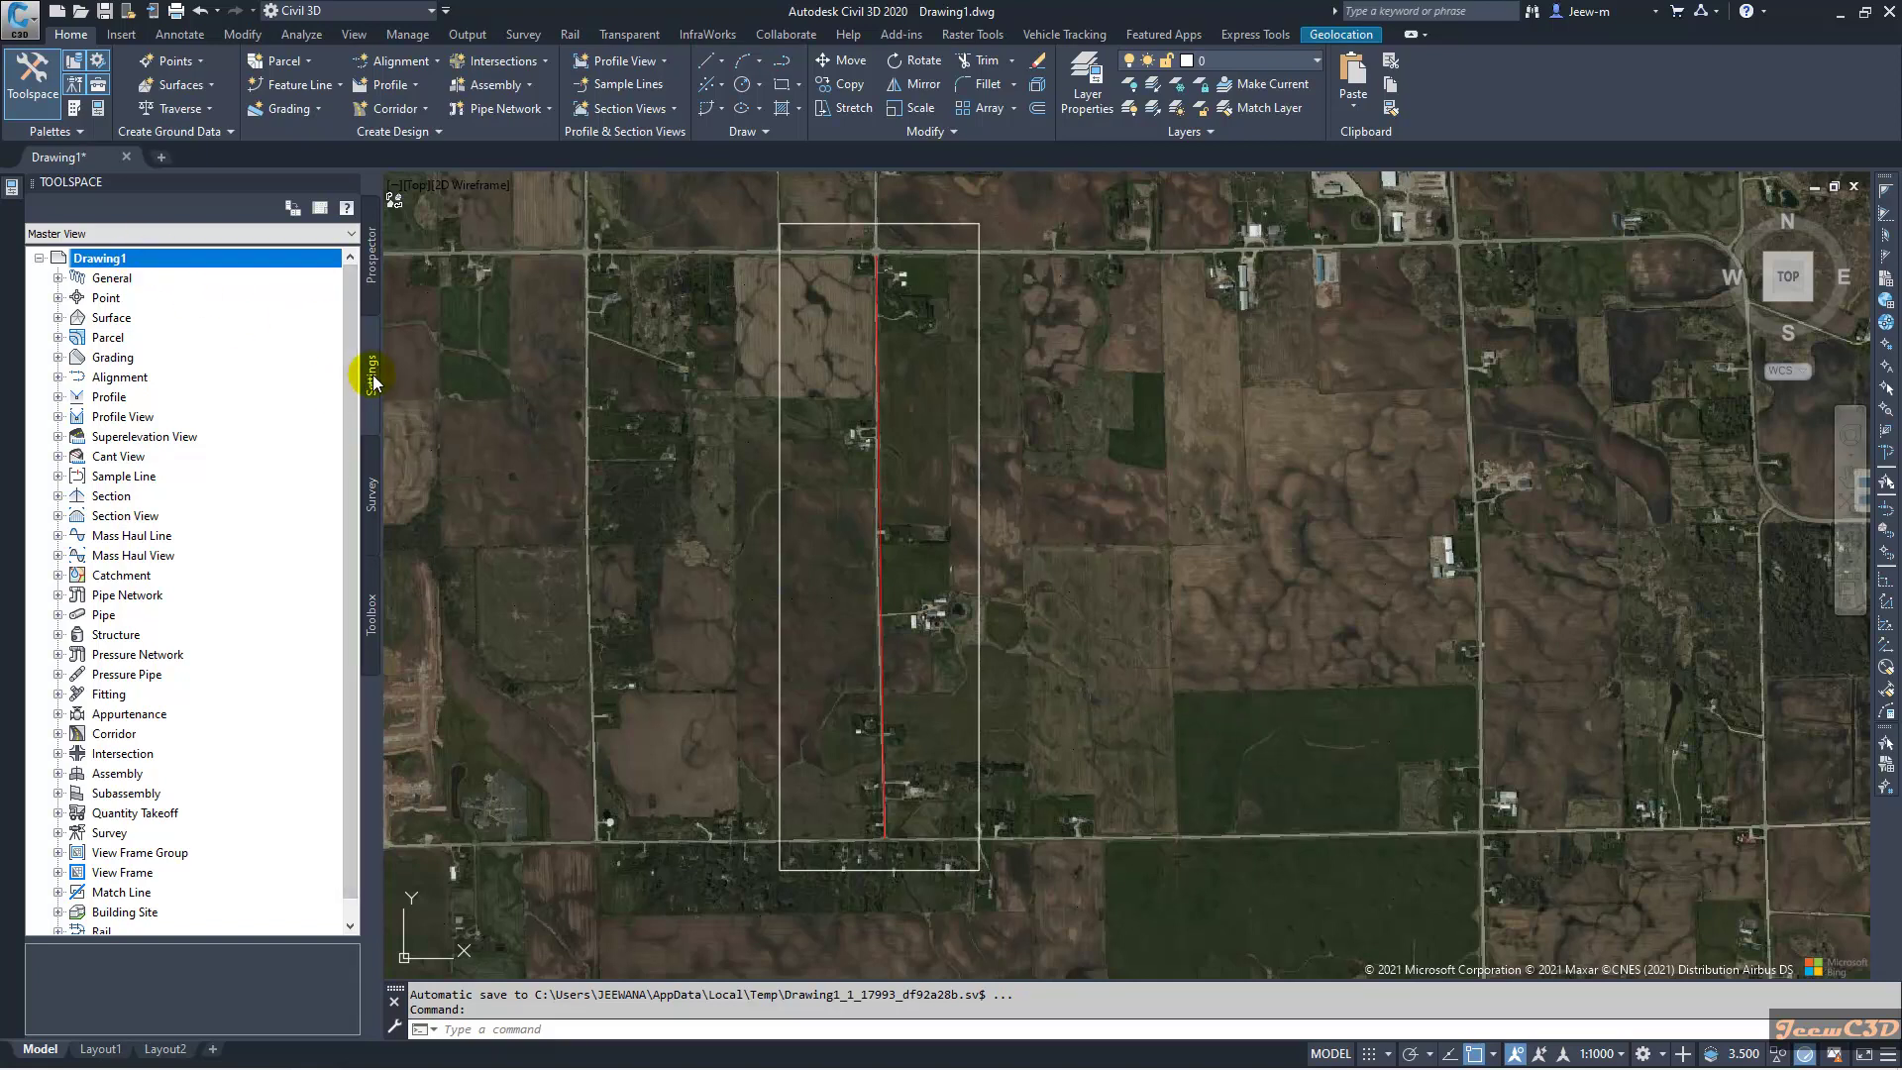
Review Drawing1's settings (Wisconsin Central Zone, metric) and cancel without changes
right_click(142, 258)
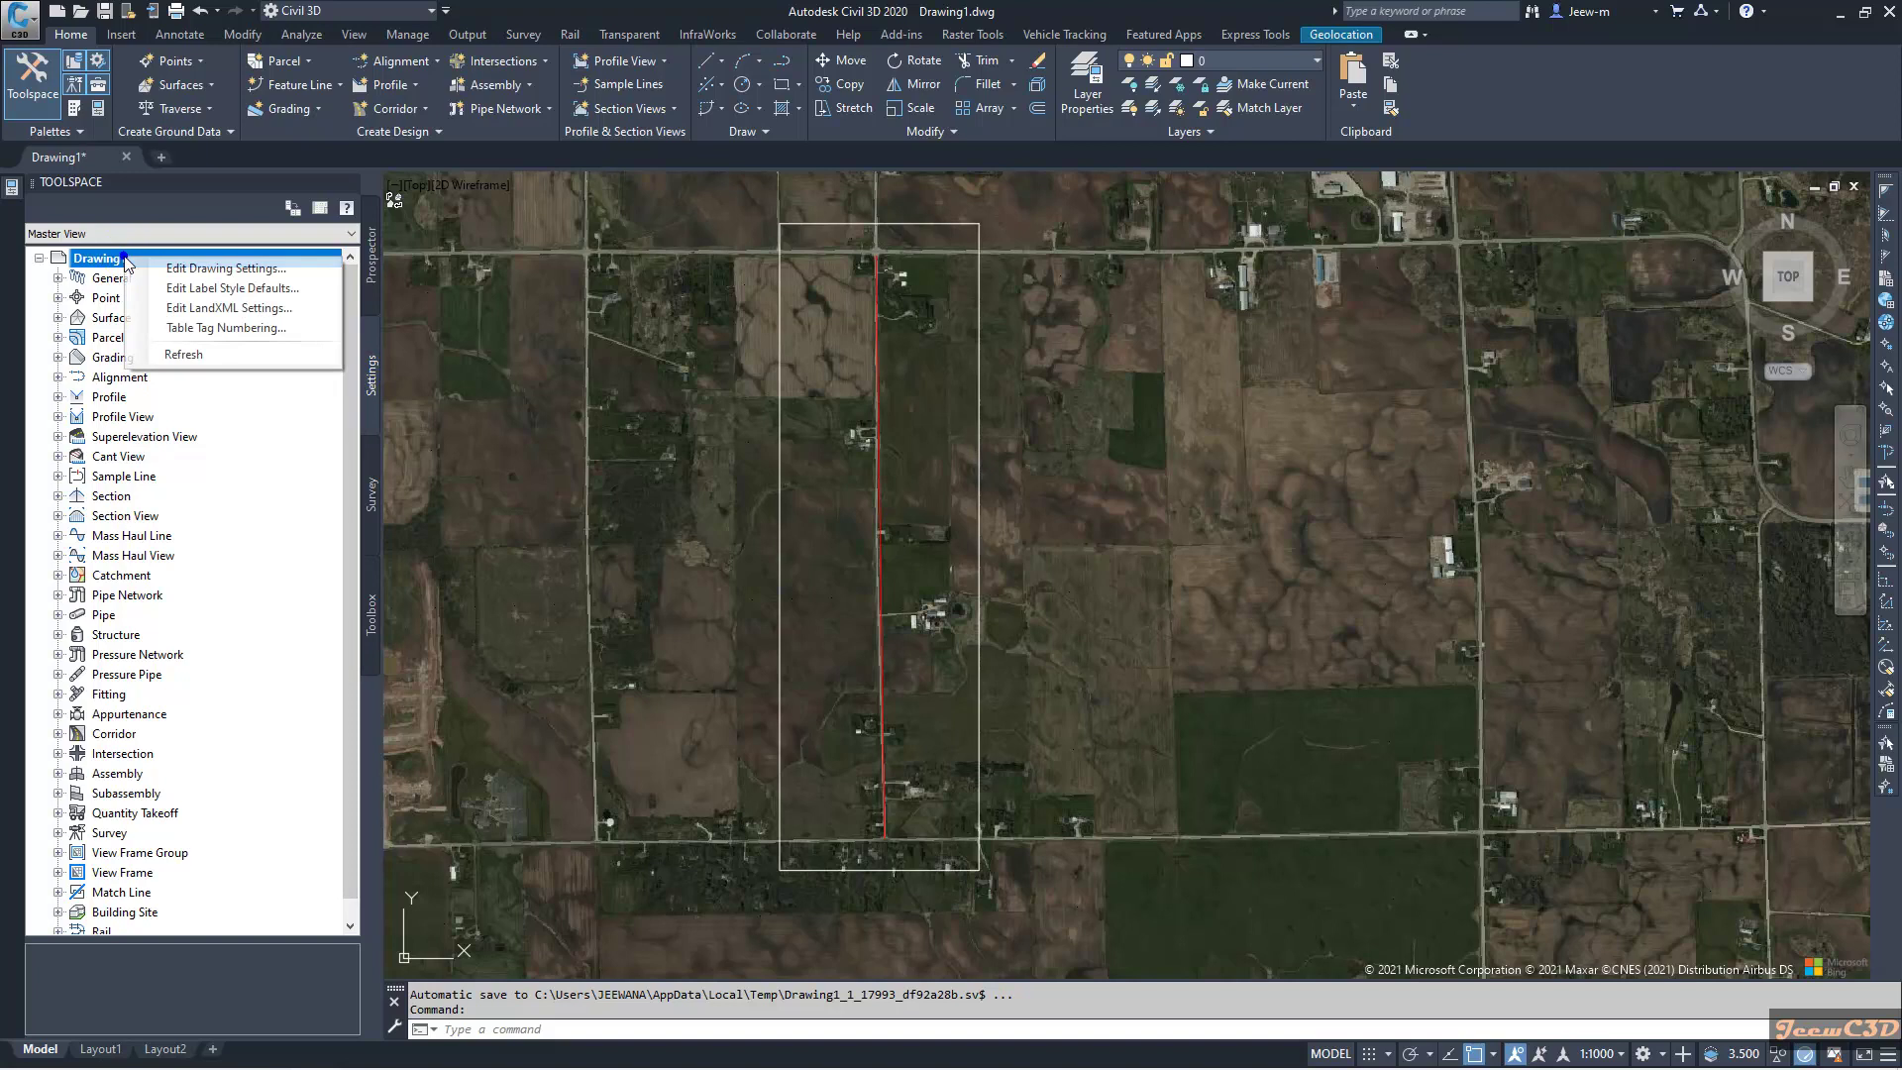
left_click(215, 270)
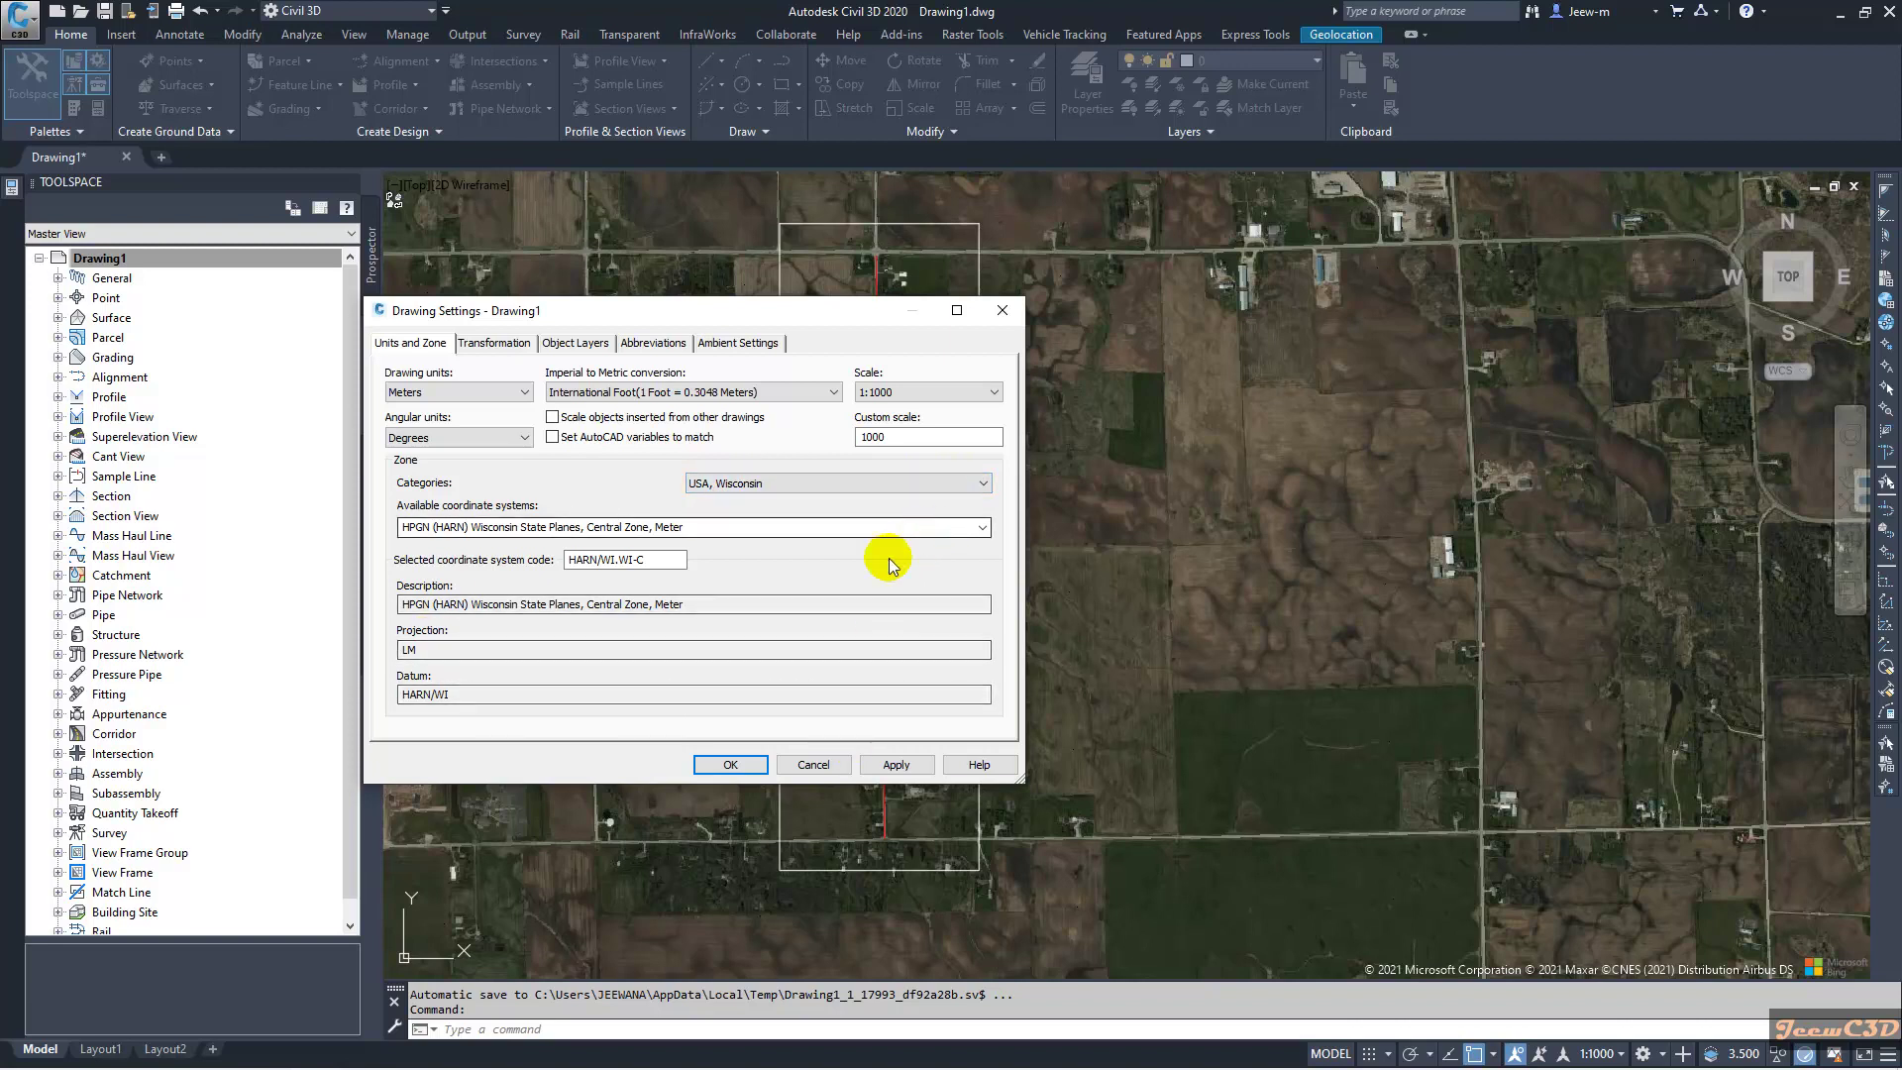
left_click(822, 766)
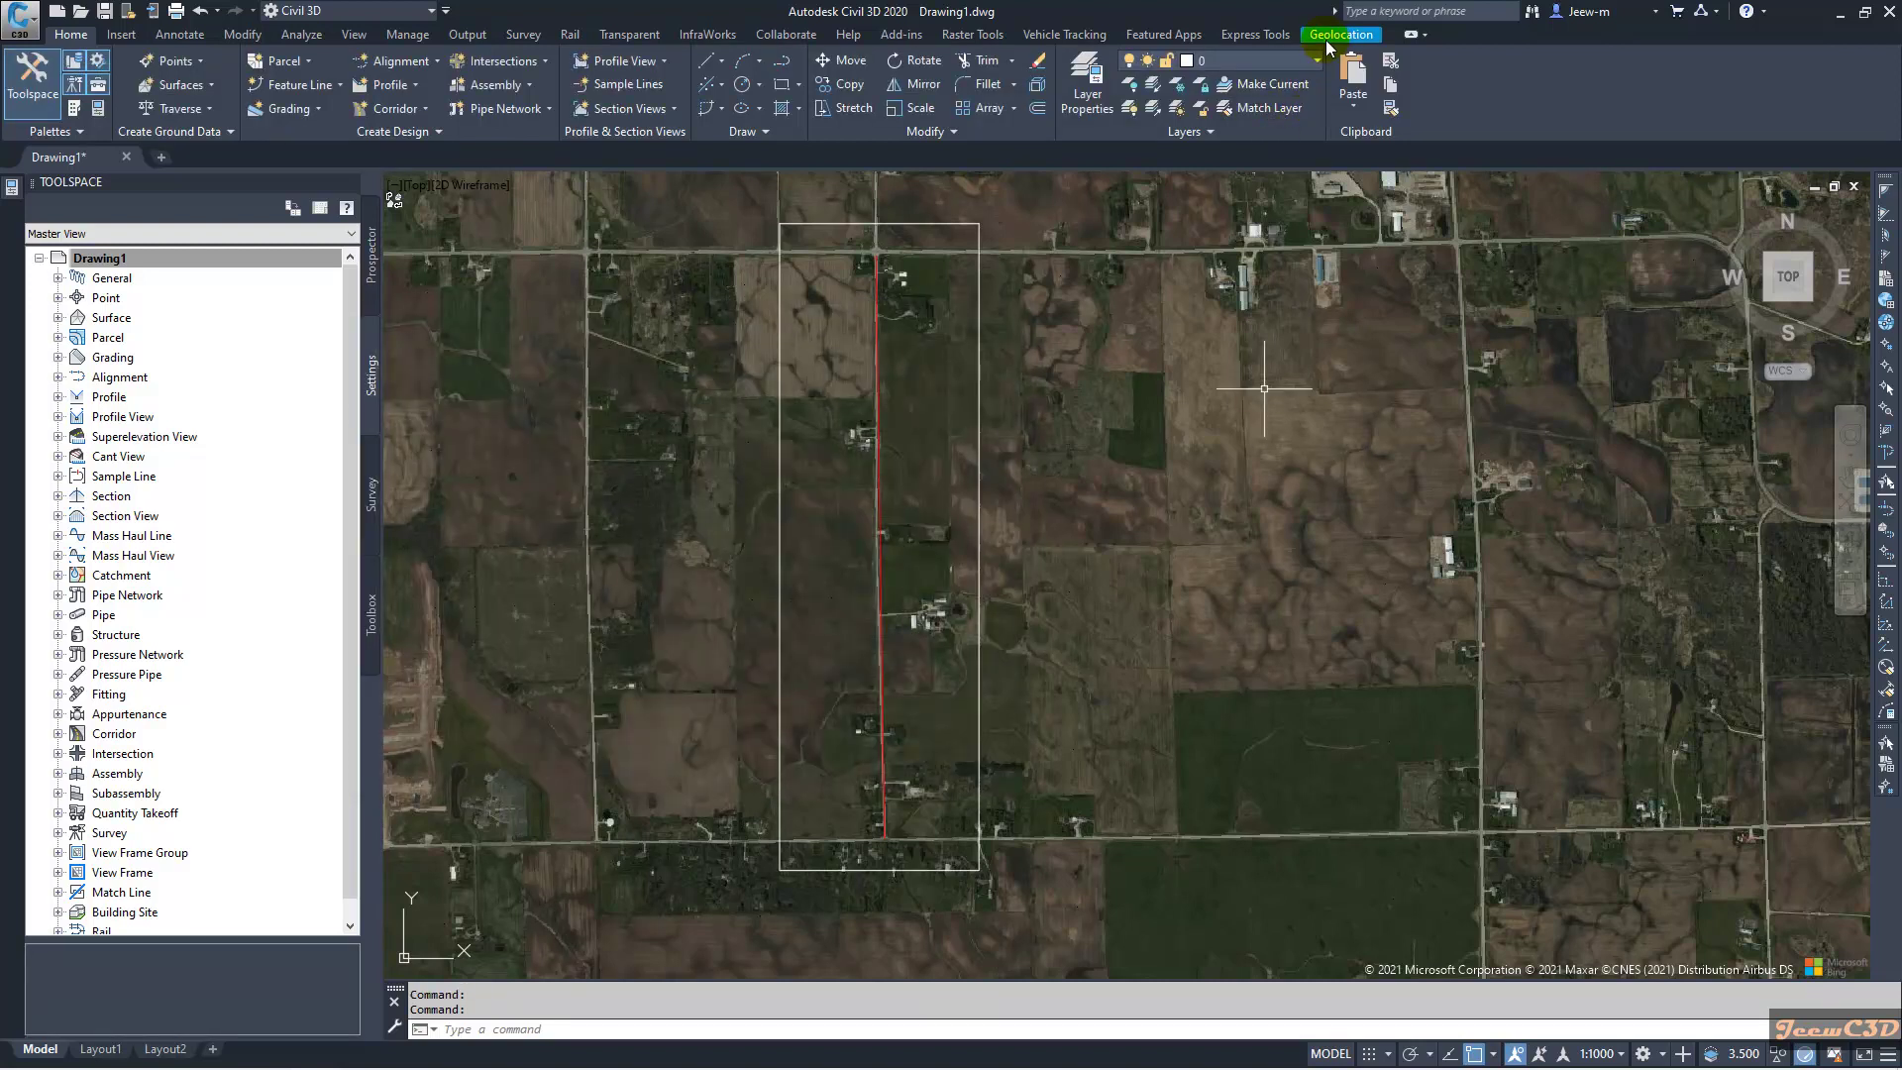
From the Geolocation tools, capture a rectangular area of Bing imagery over the whole boundary
left_click(1341, 35)
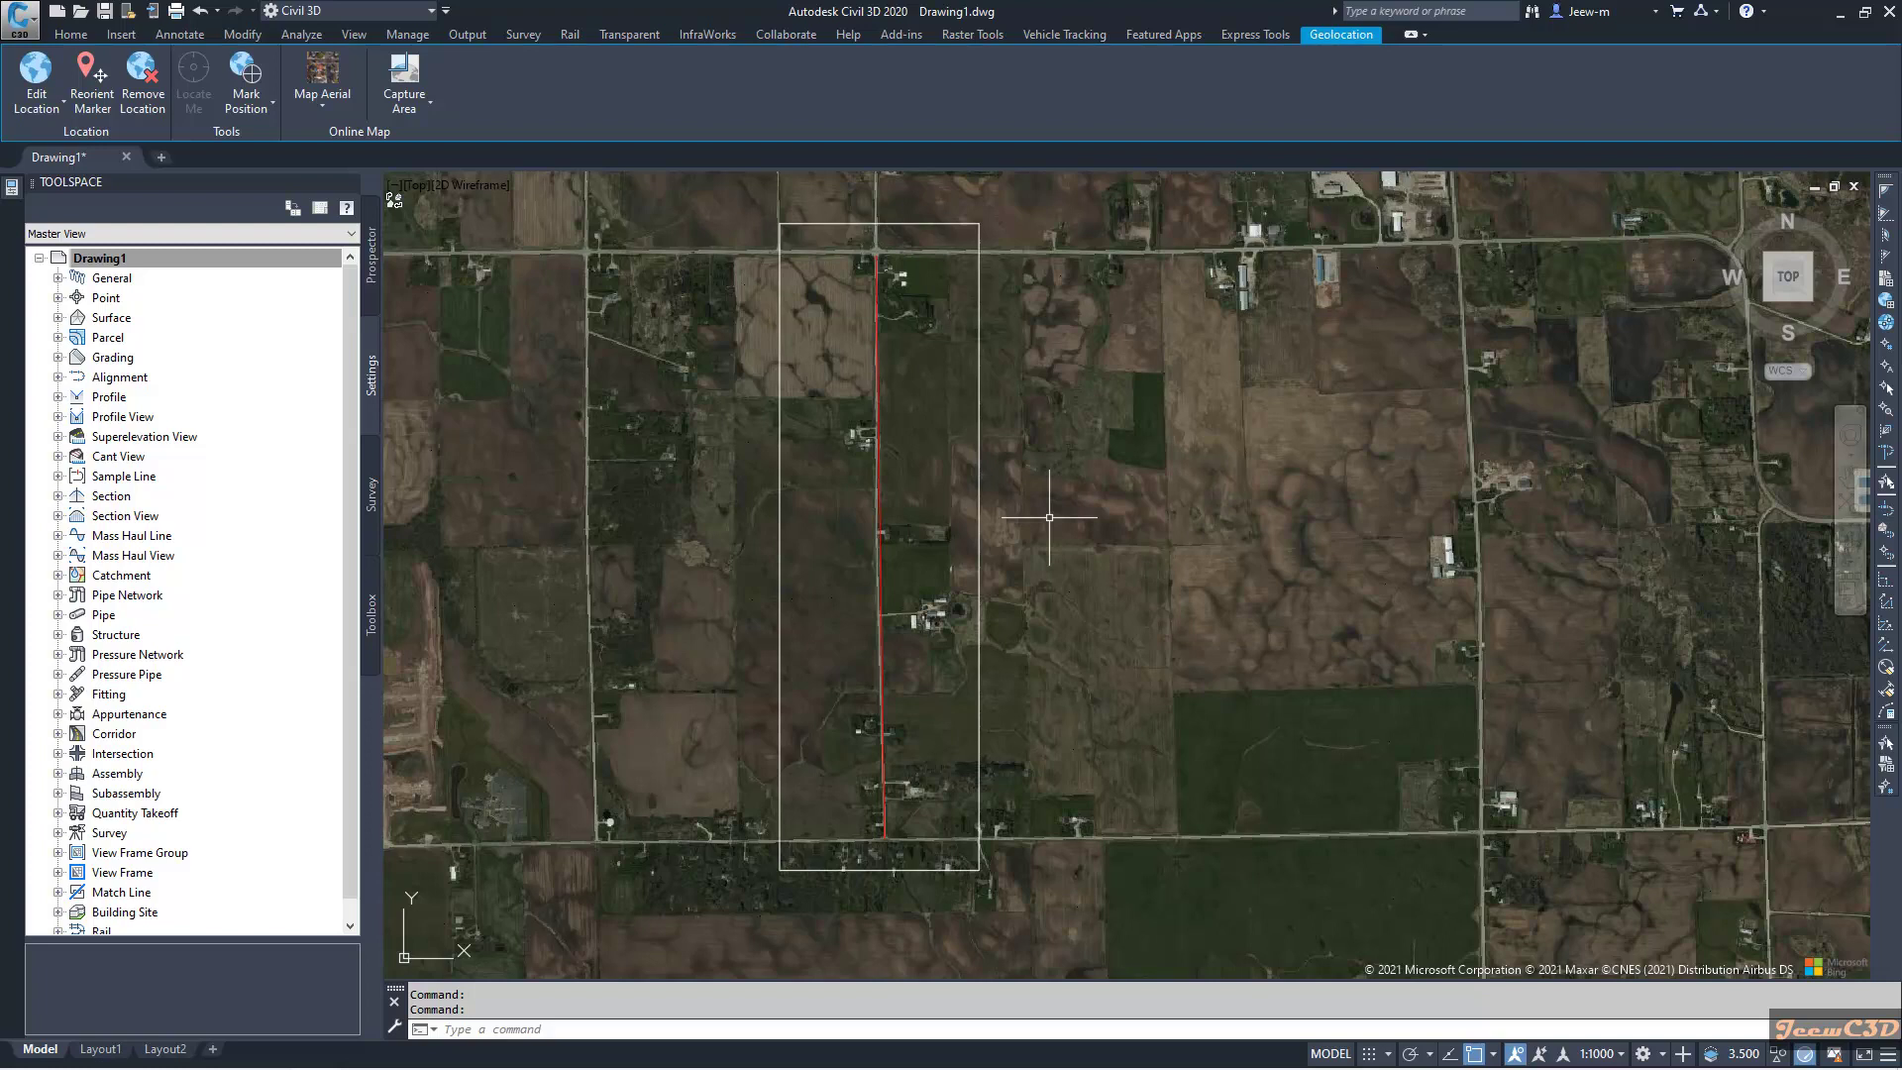
left_click(417, 106)
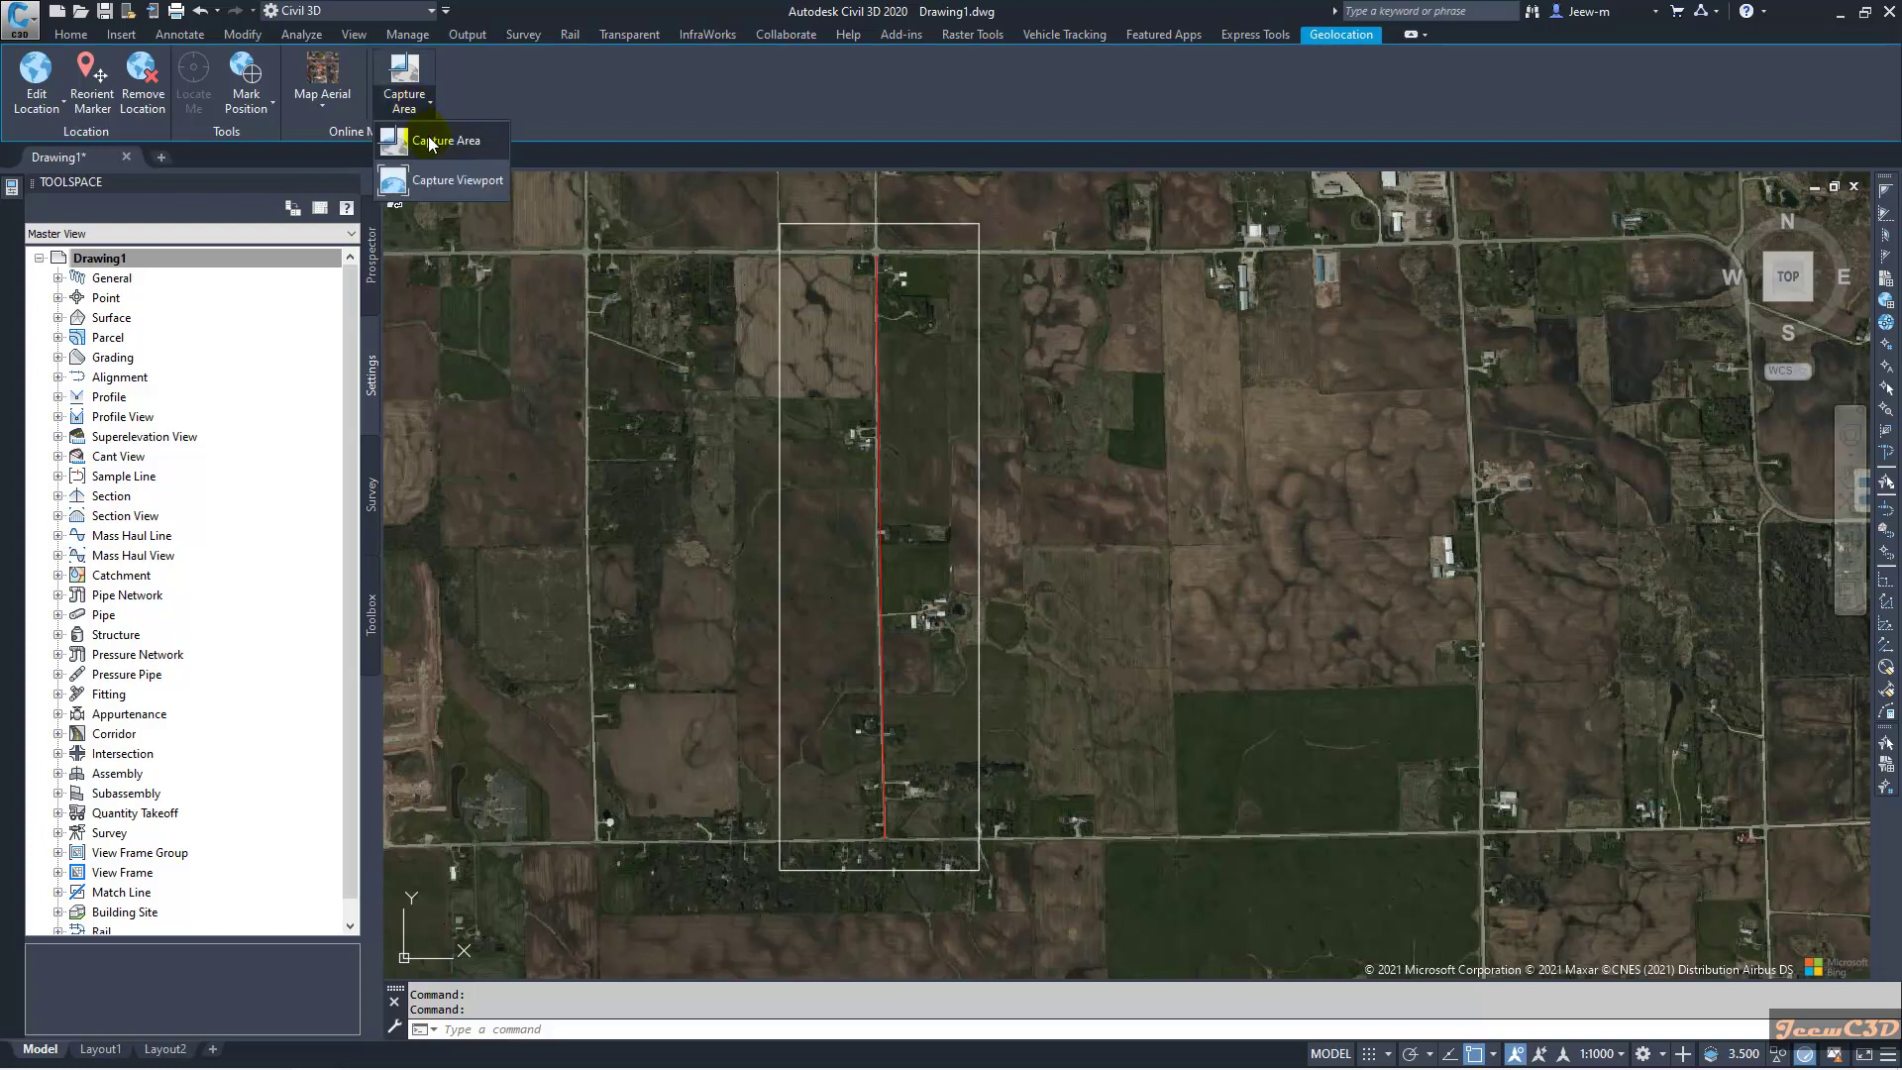
left_click(430, 138)
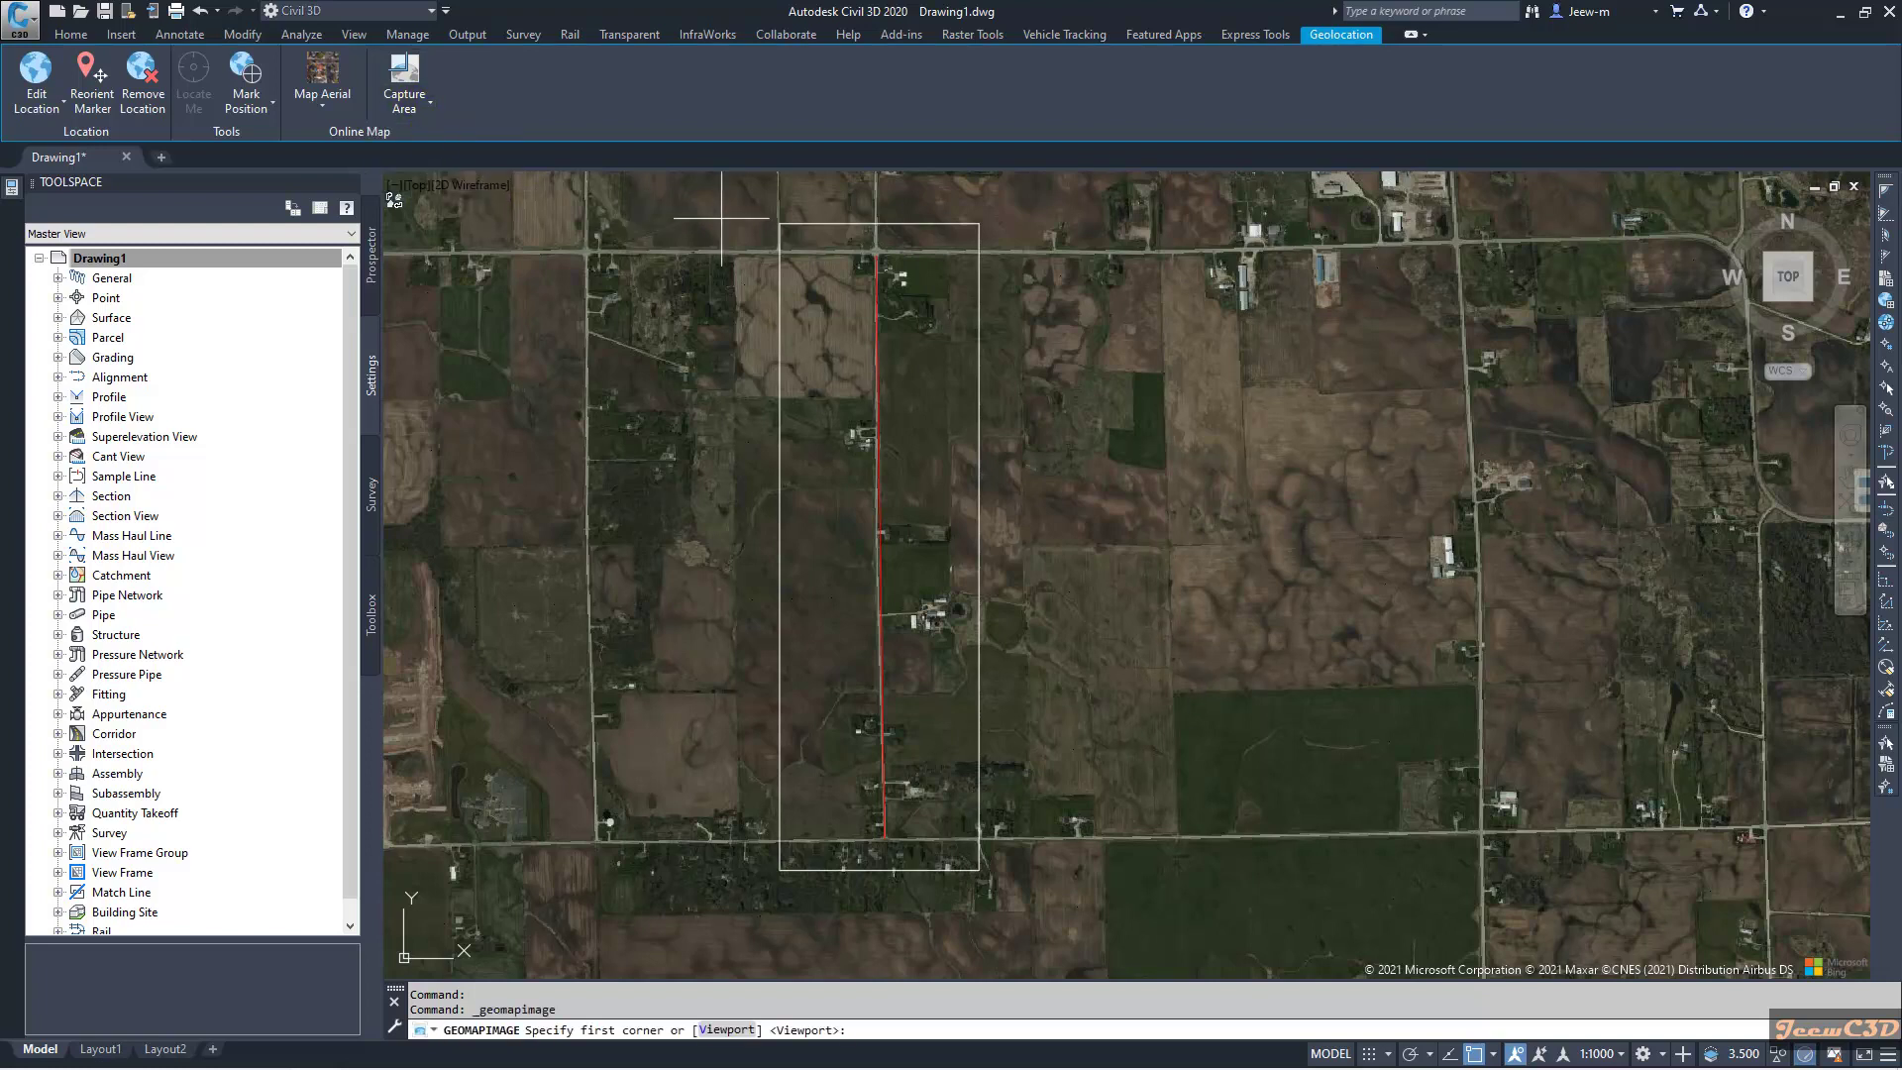
left_click(778, 225)
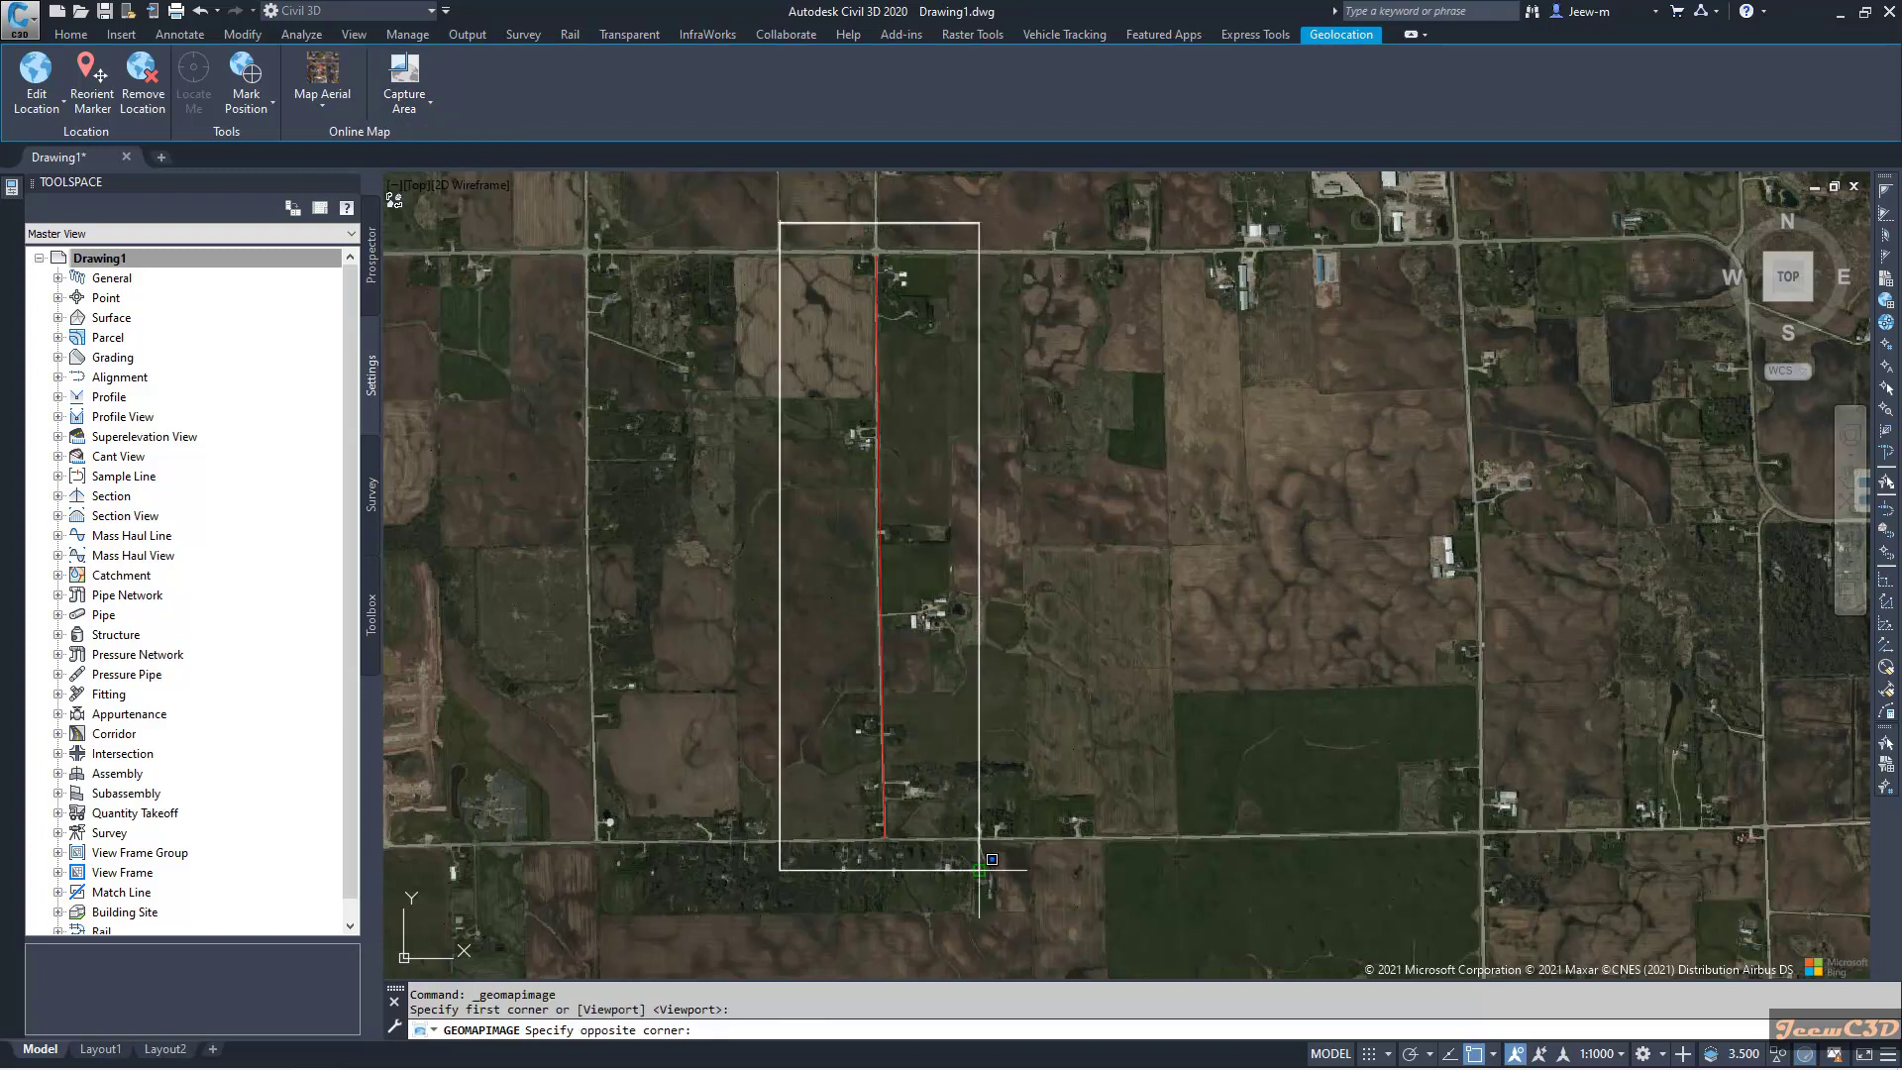
left_click(979, 870)
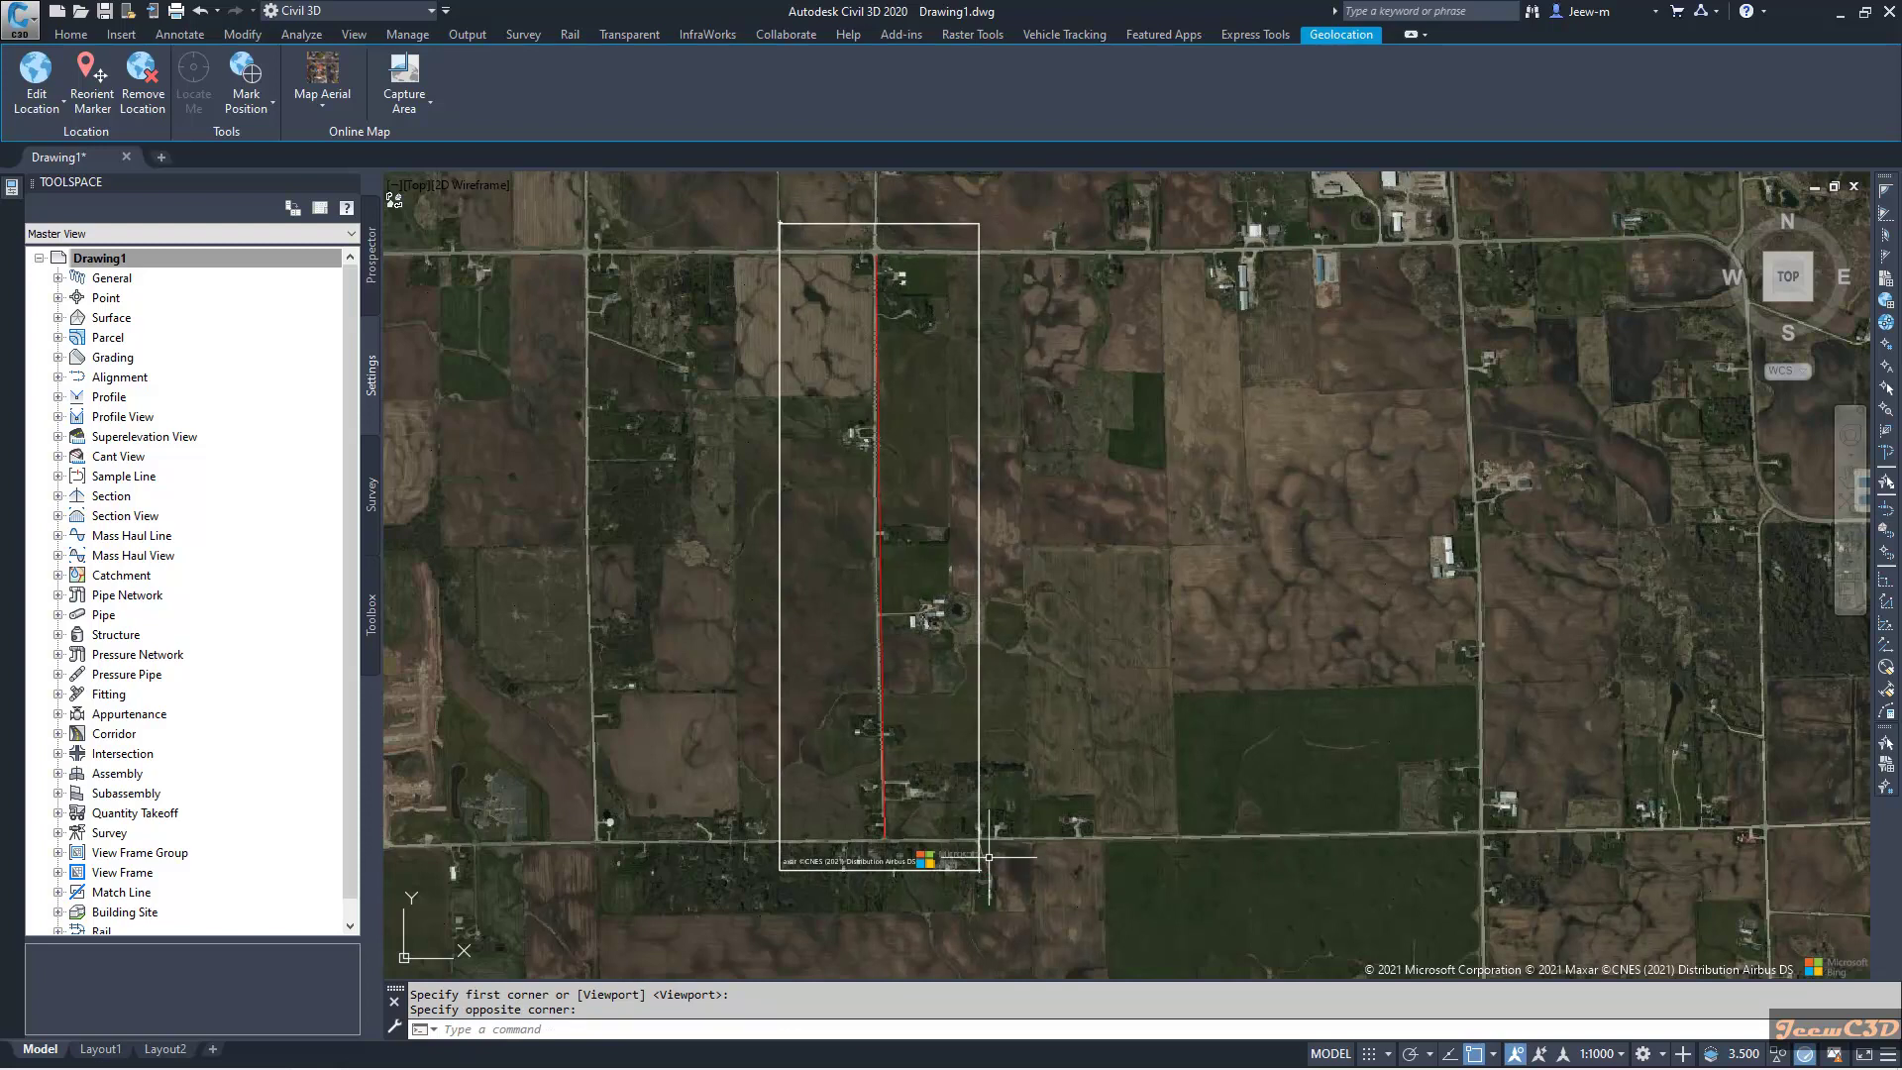
scroll(1035, 797, "up", 3)
scroll(1010, 781, "up", 3)
scroll(980, 758, "up", 3)
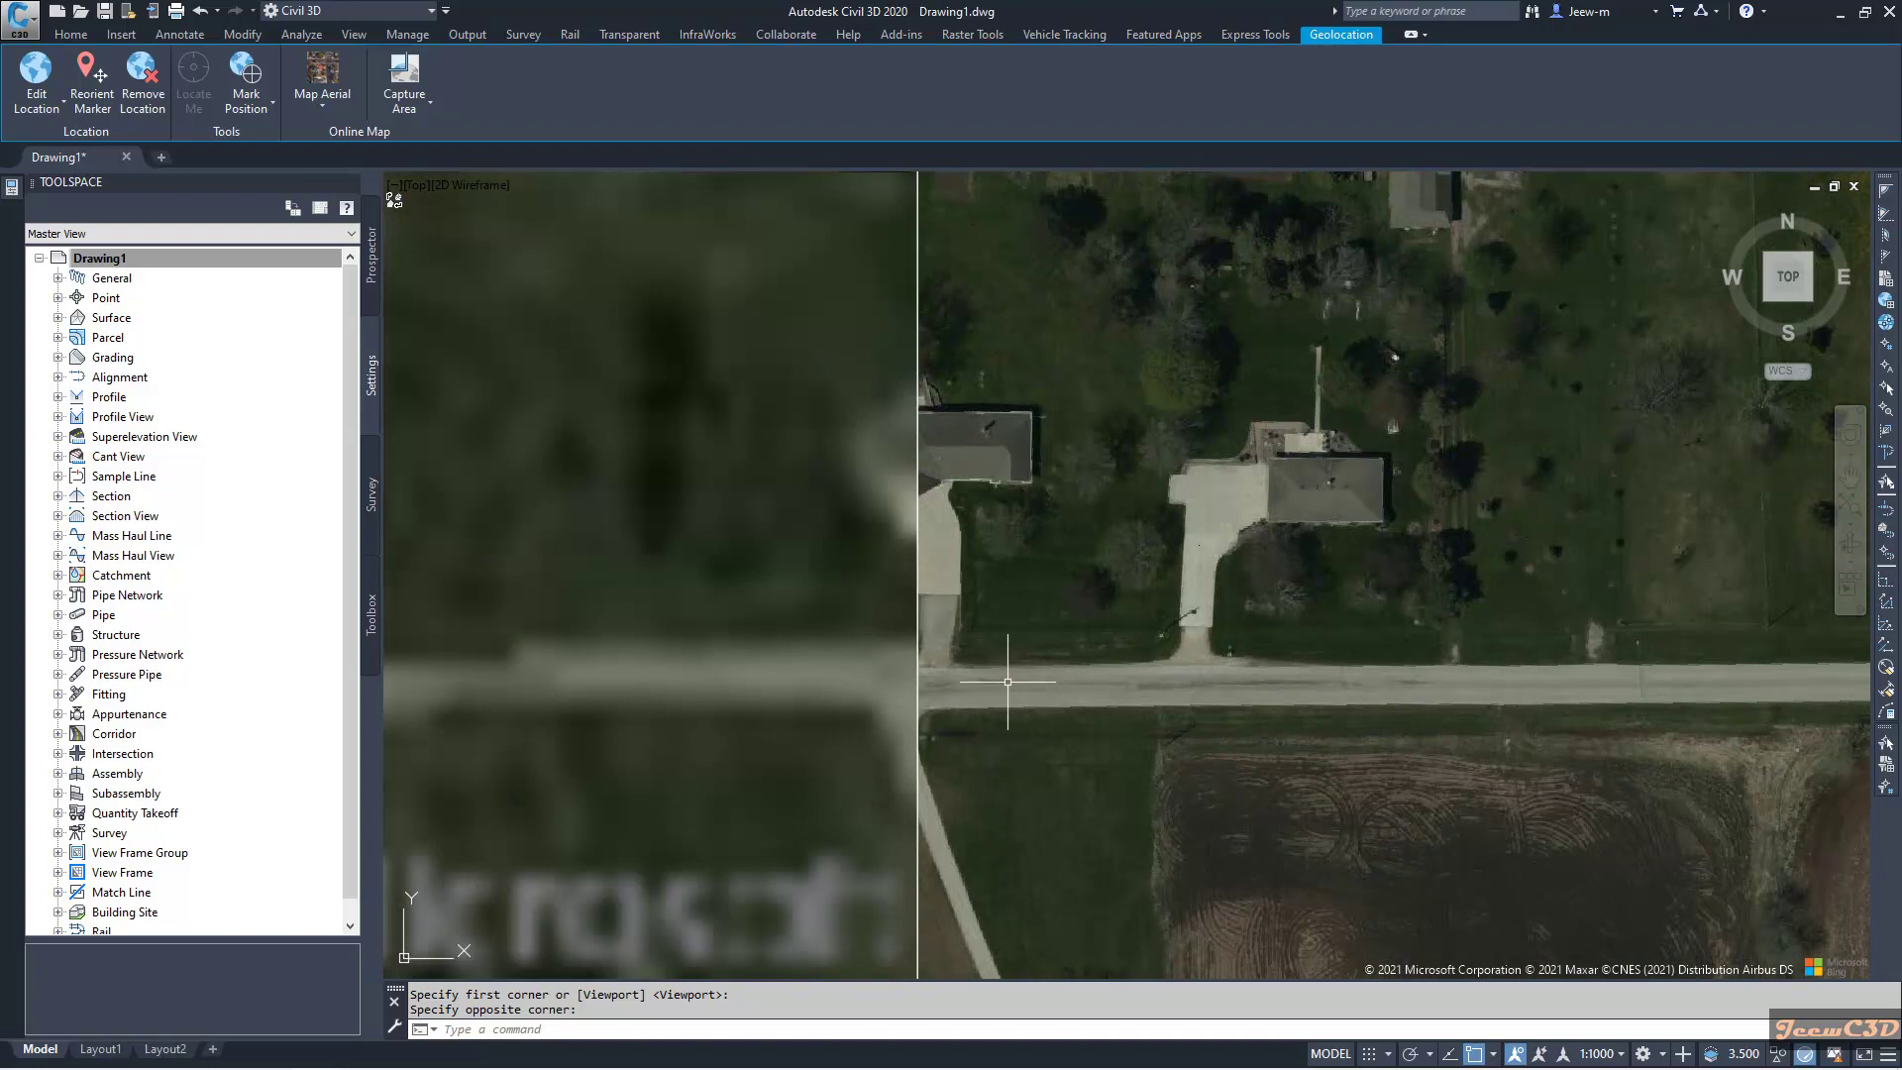
scroll(742, 655, "down", 3)
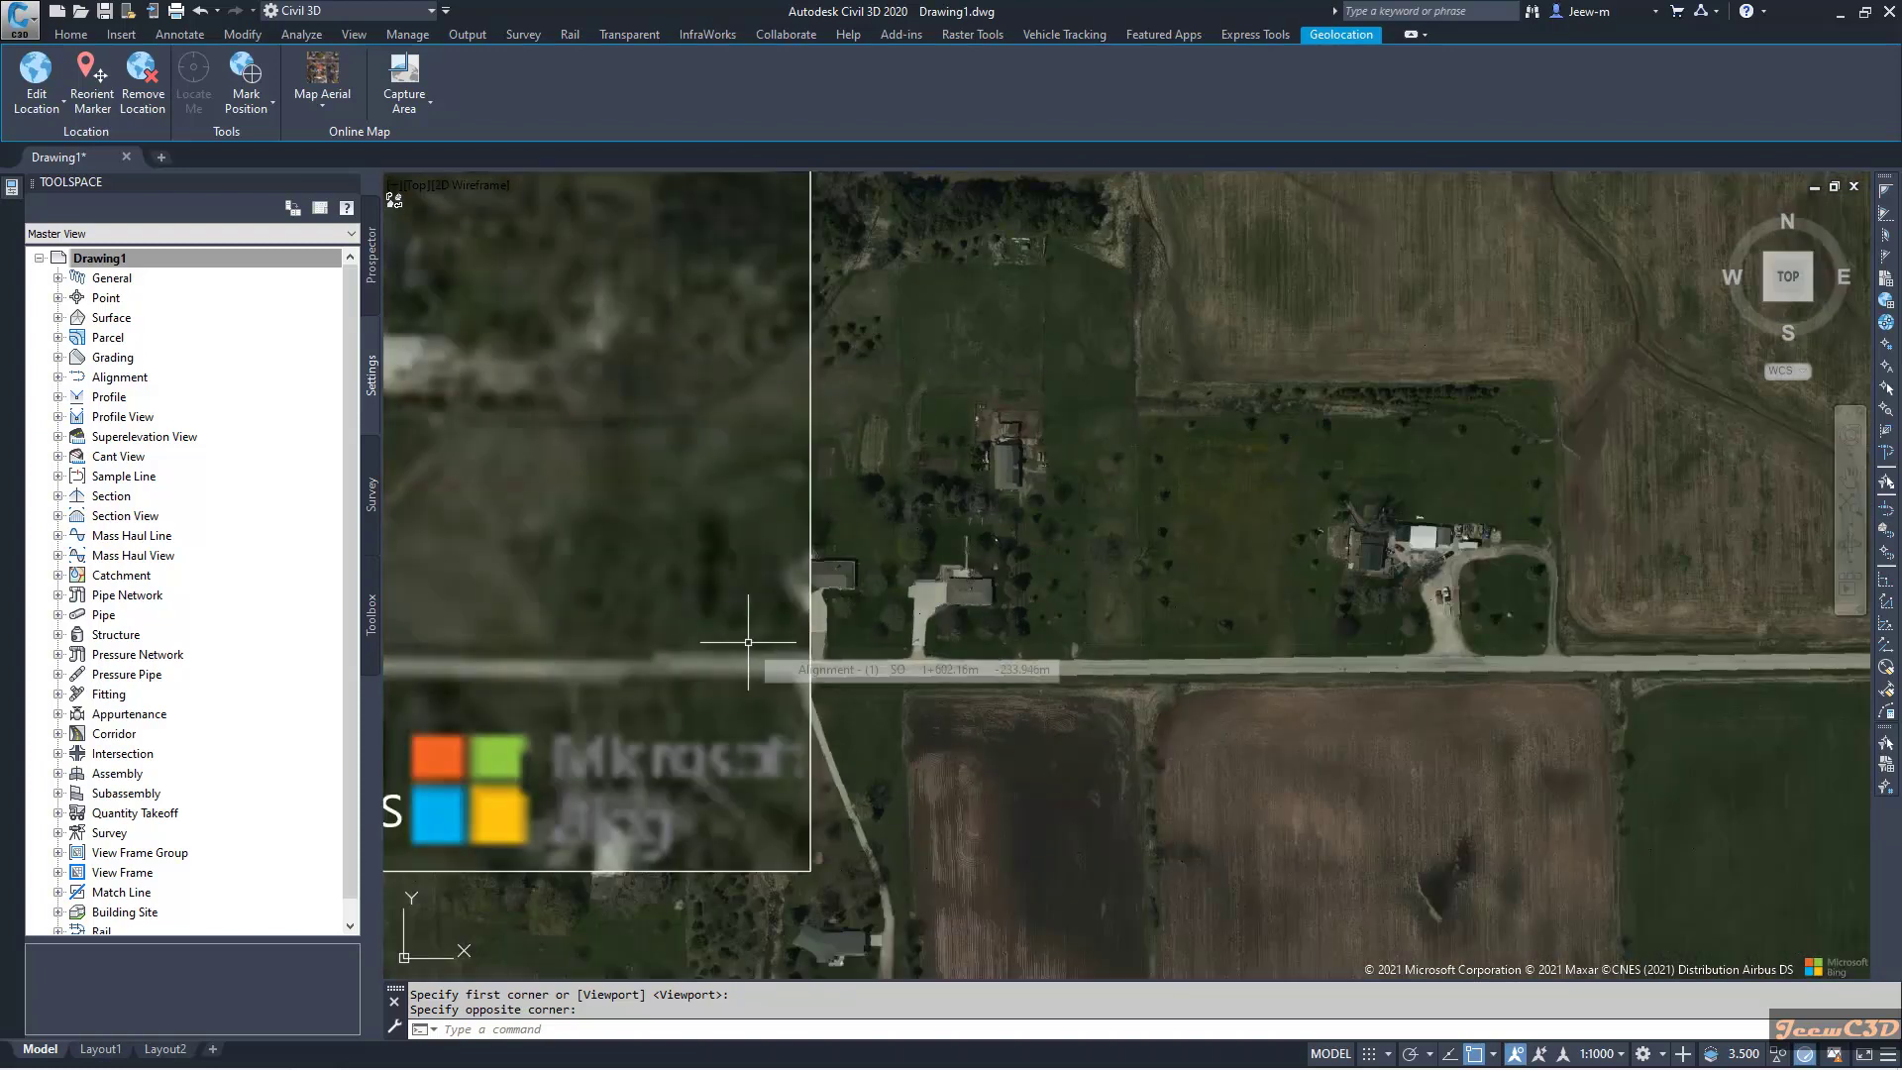
Select the captured Geomap Image and change its resolution to Very Fine
left_click(813, 490)
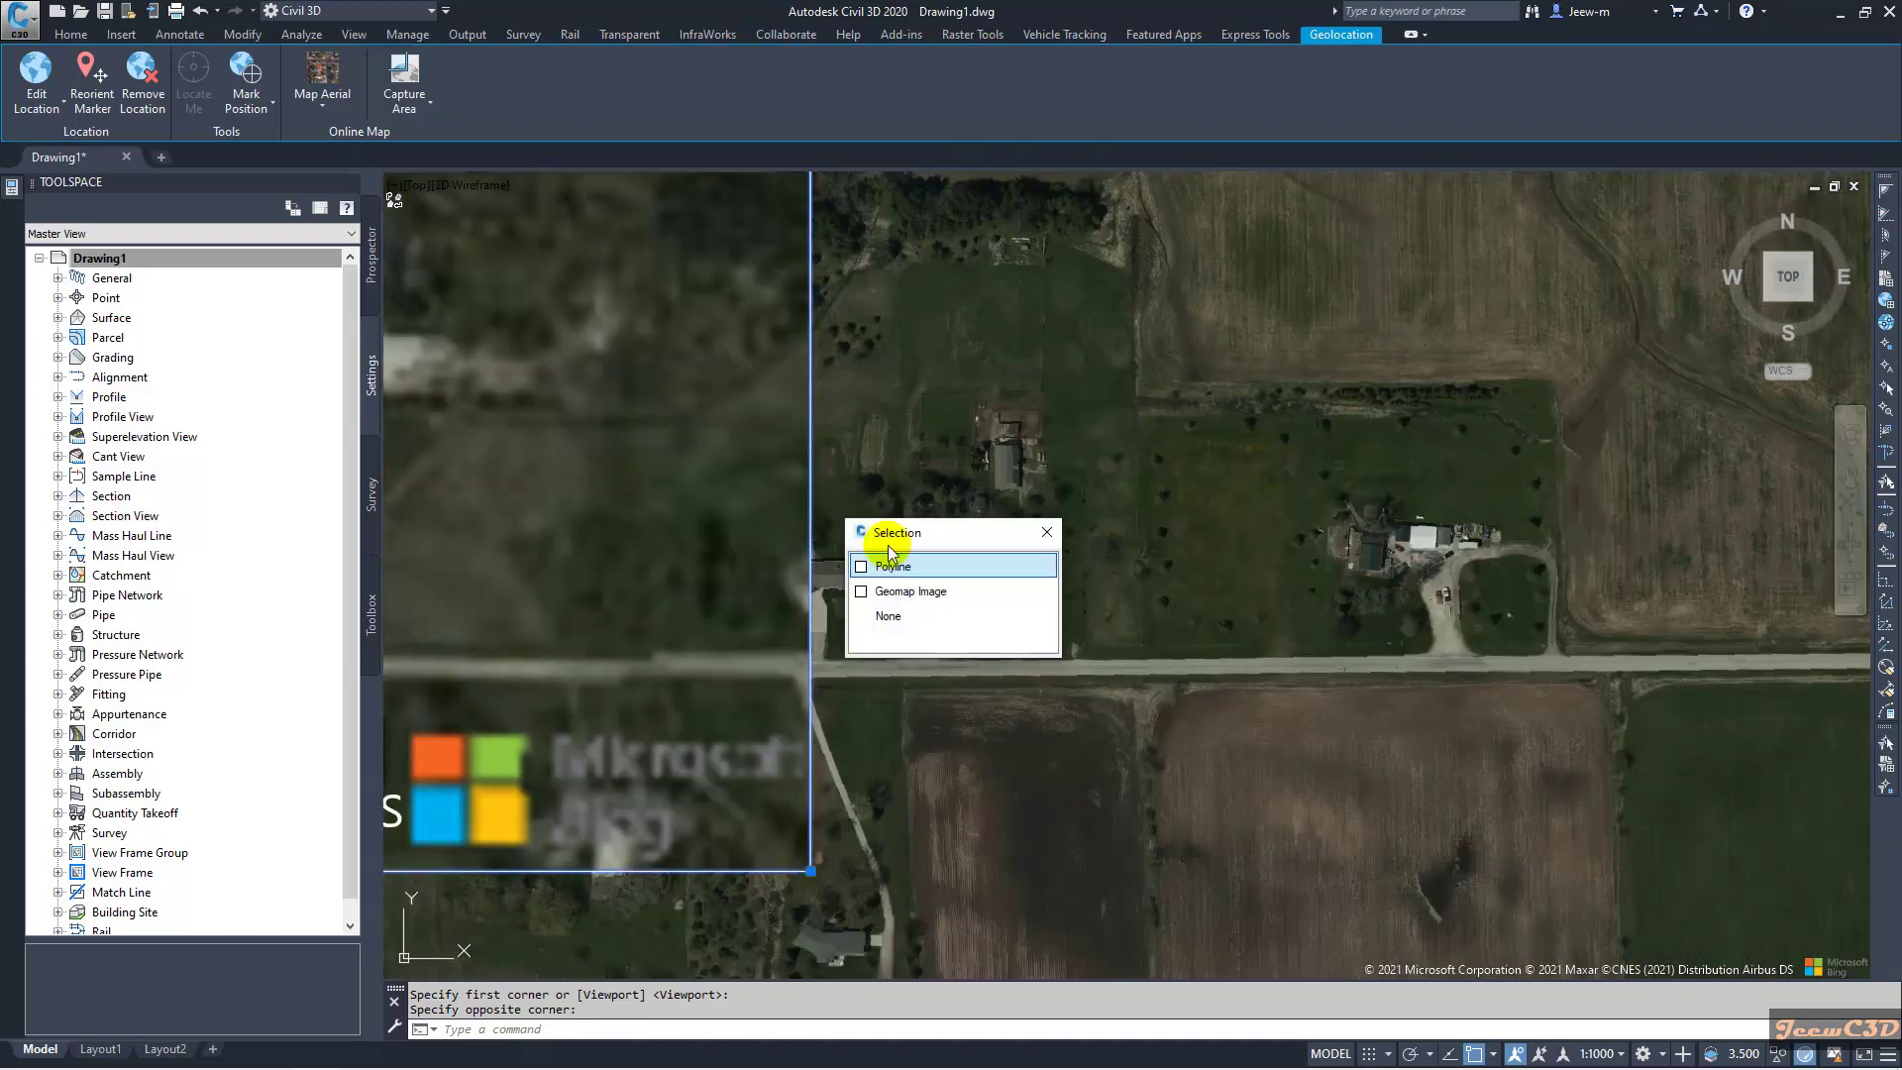
left_click(932, 594)
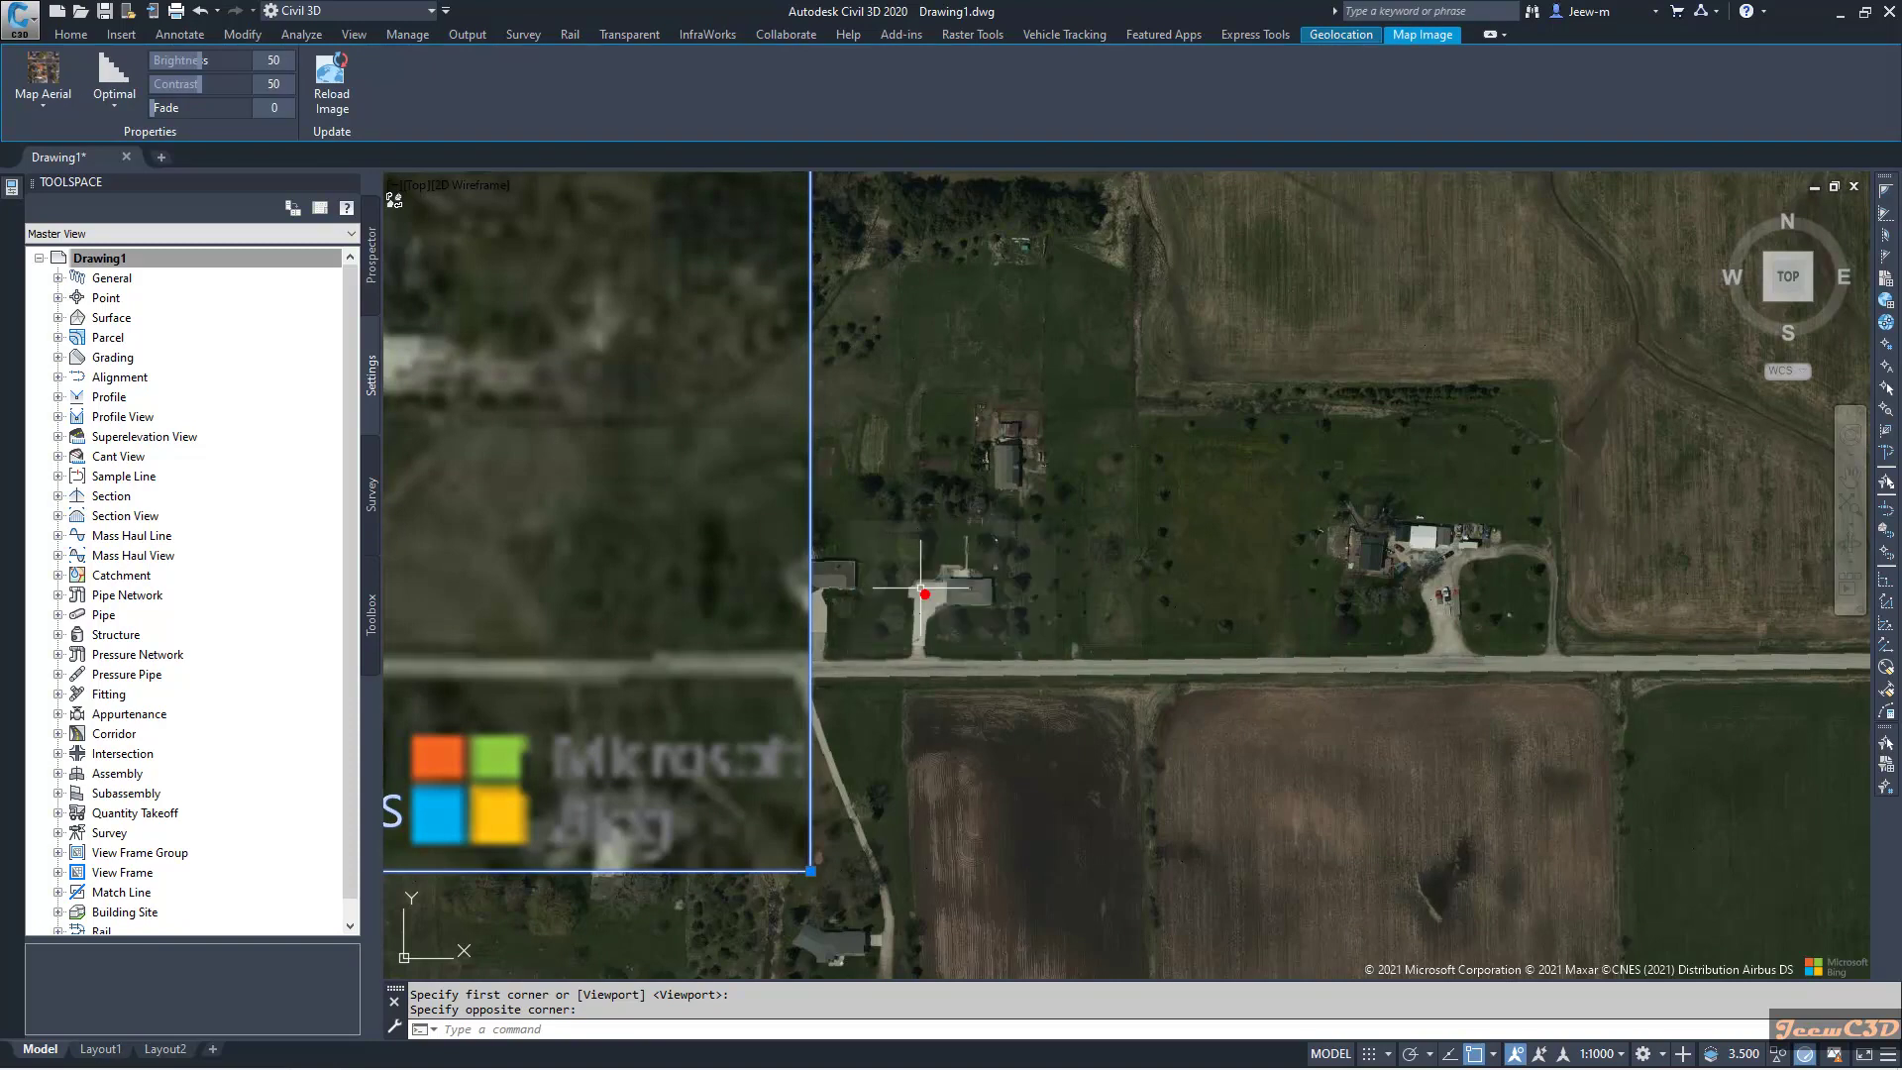
left_click(120, 107)
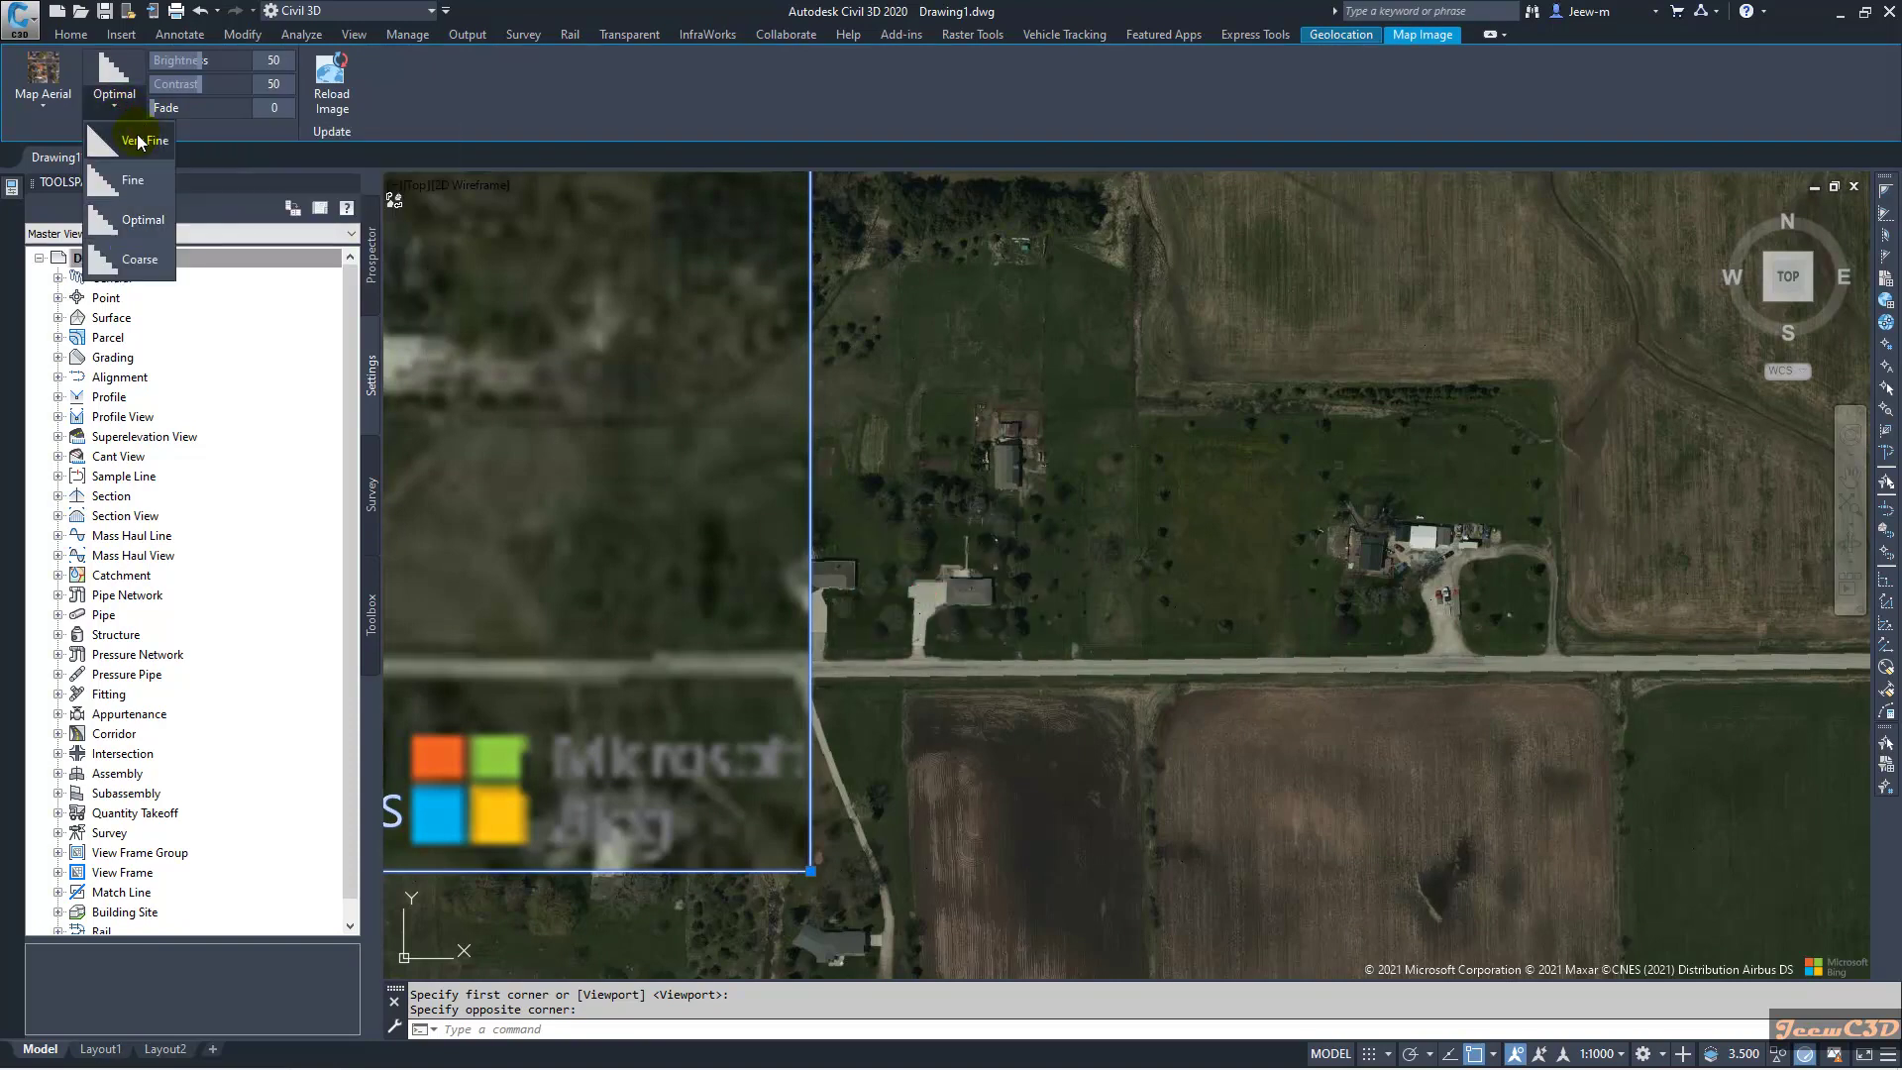
left_click(142, 142)
scroll(876, 684, "up", 3)
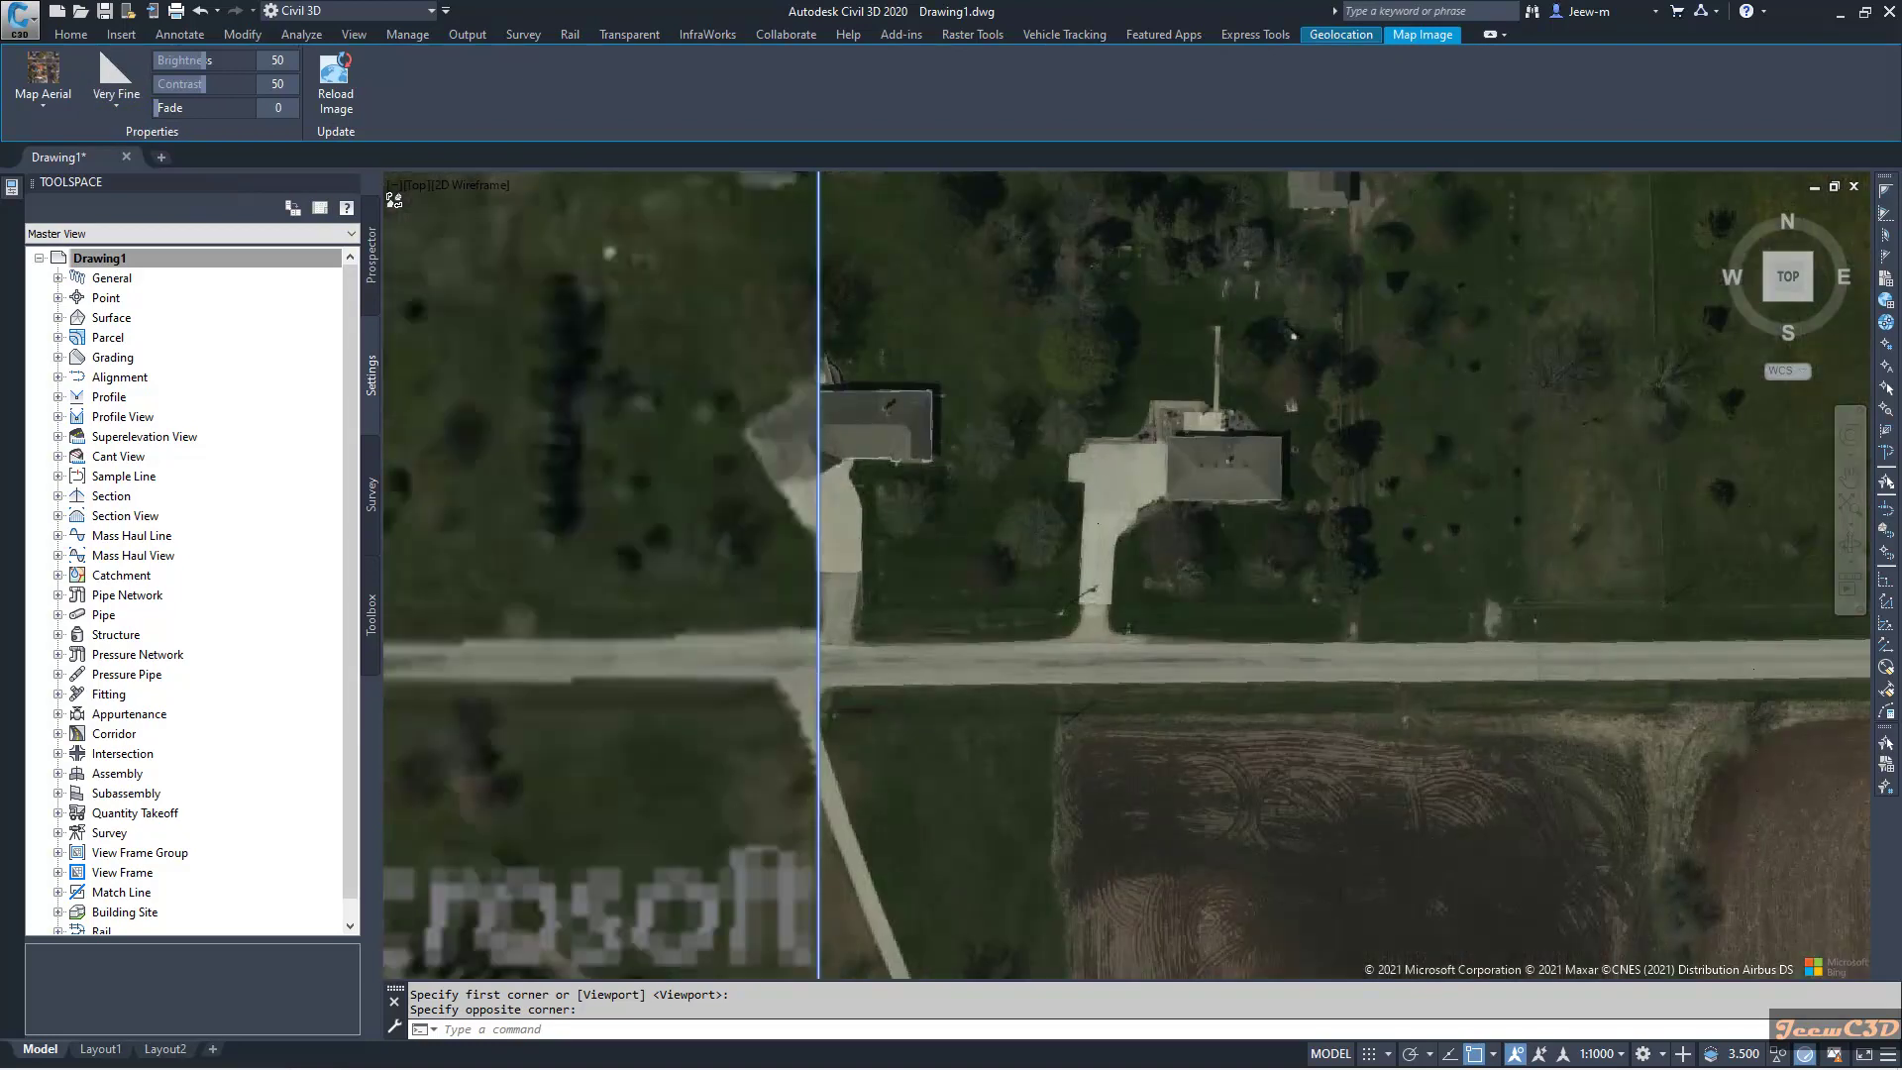
scroll(888, 692, "up", 3)
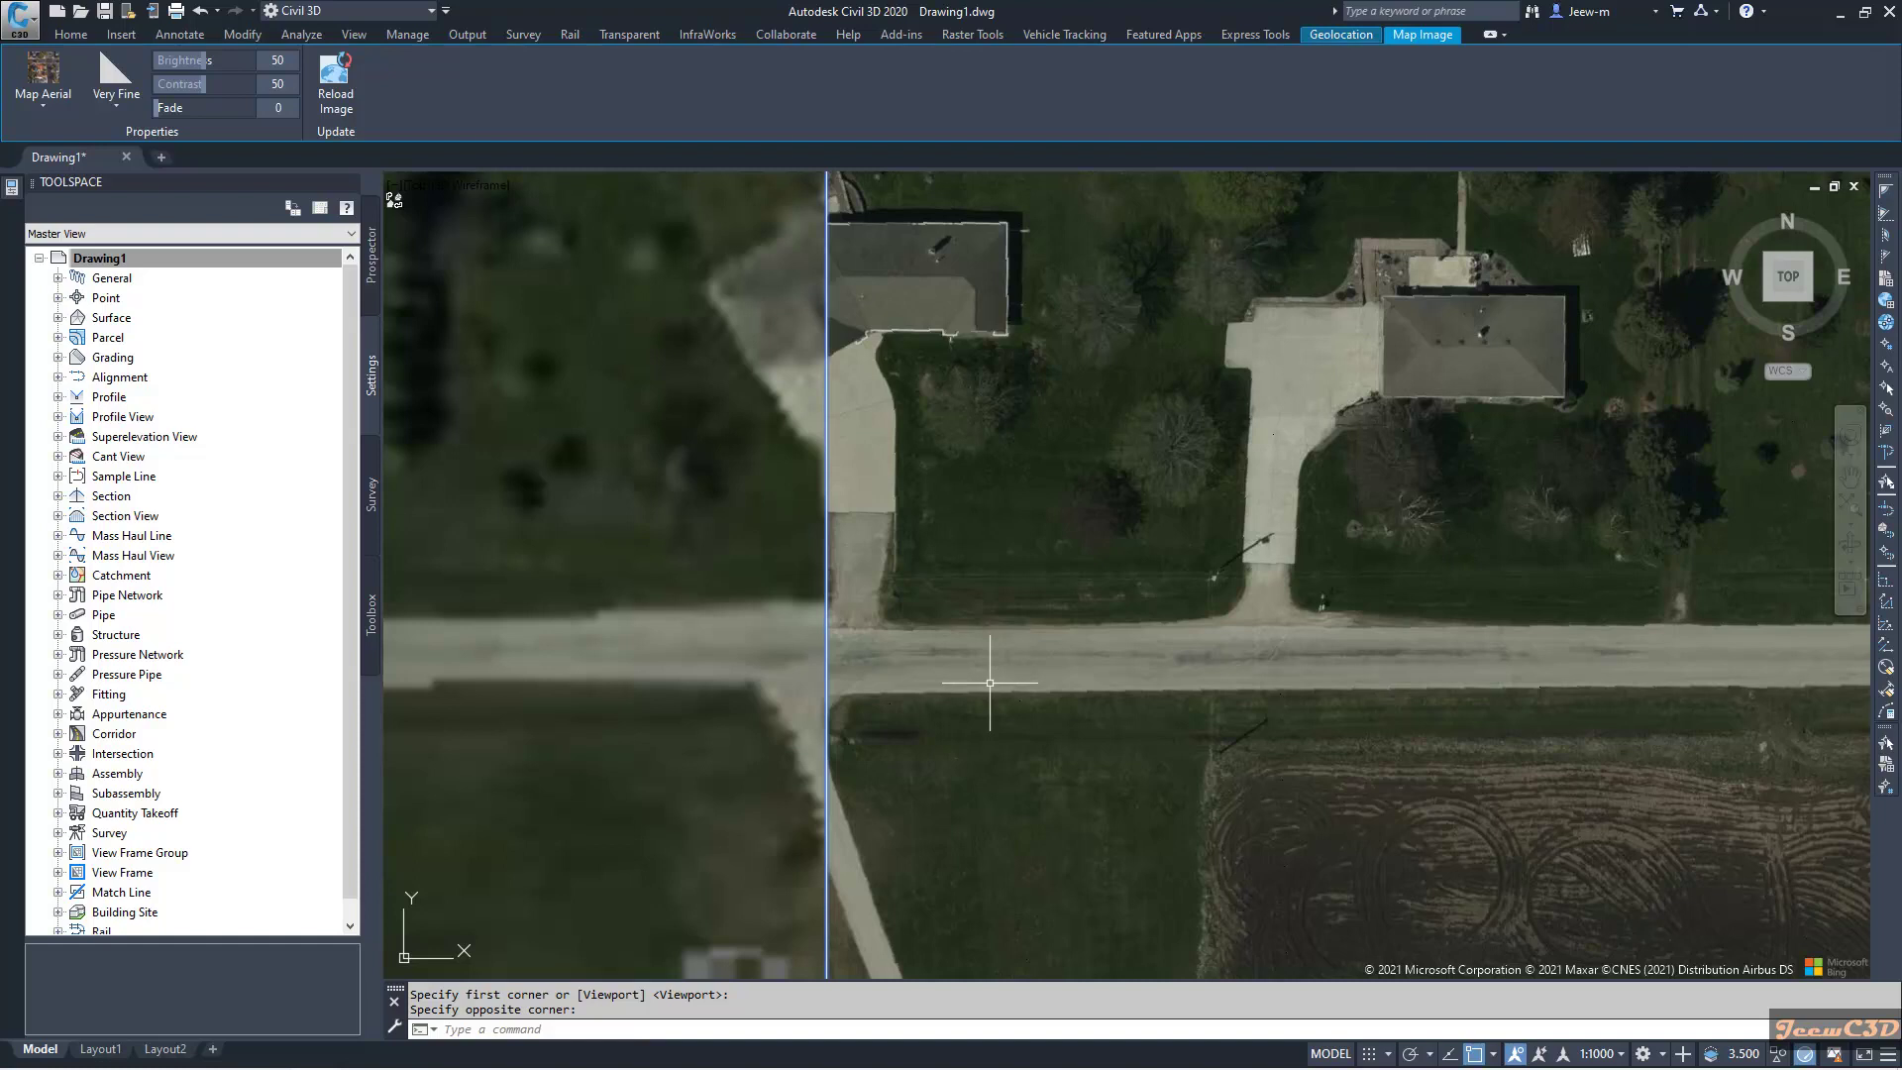
scroll(752, 667, "down", 2)
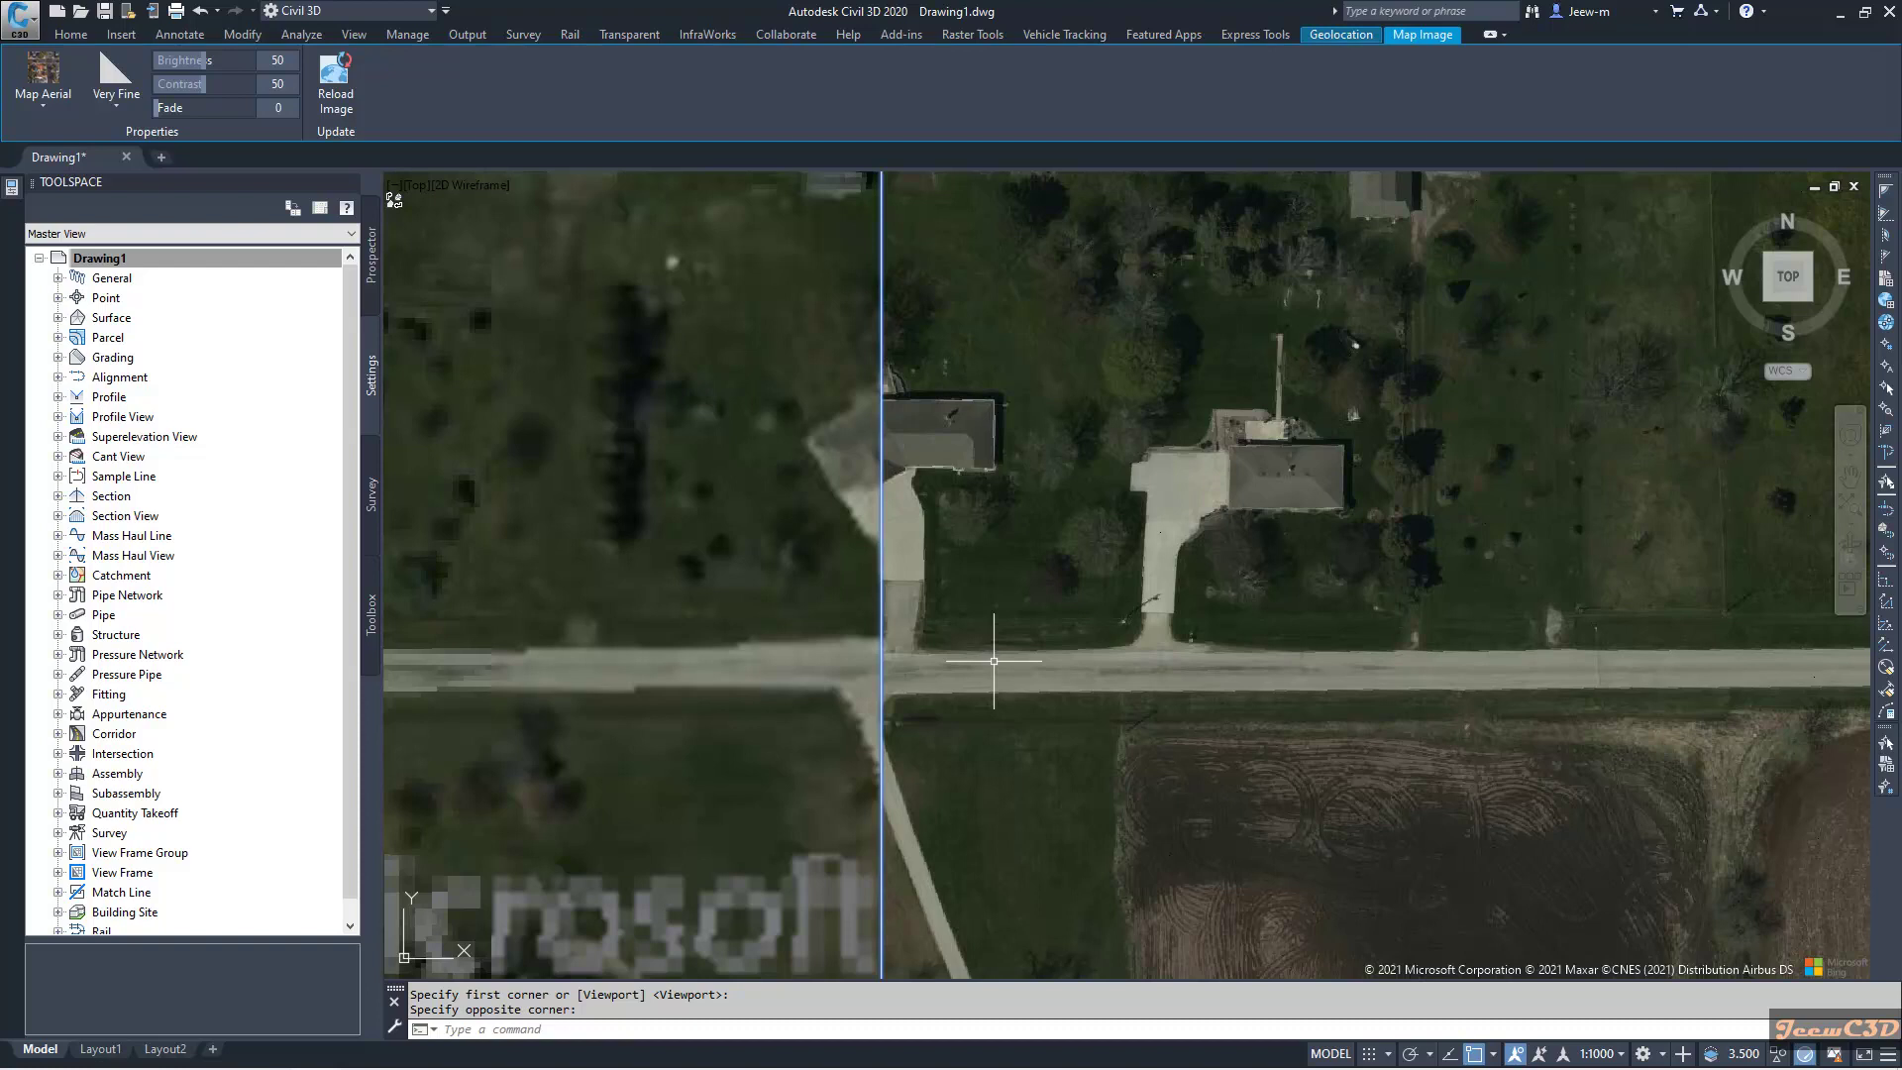
scroll(994, 660, "down", 3)
scroll(993, 660, "down", 2)
Delete the coarse captured map image and pan back to the alignment boundary
key("Escape")
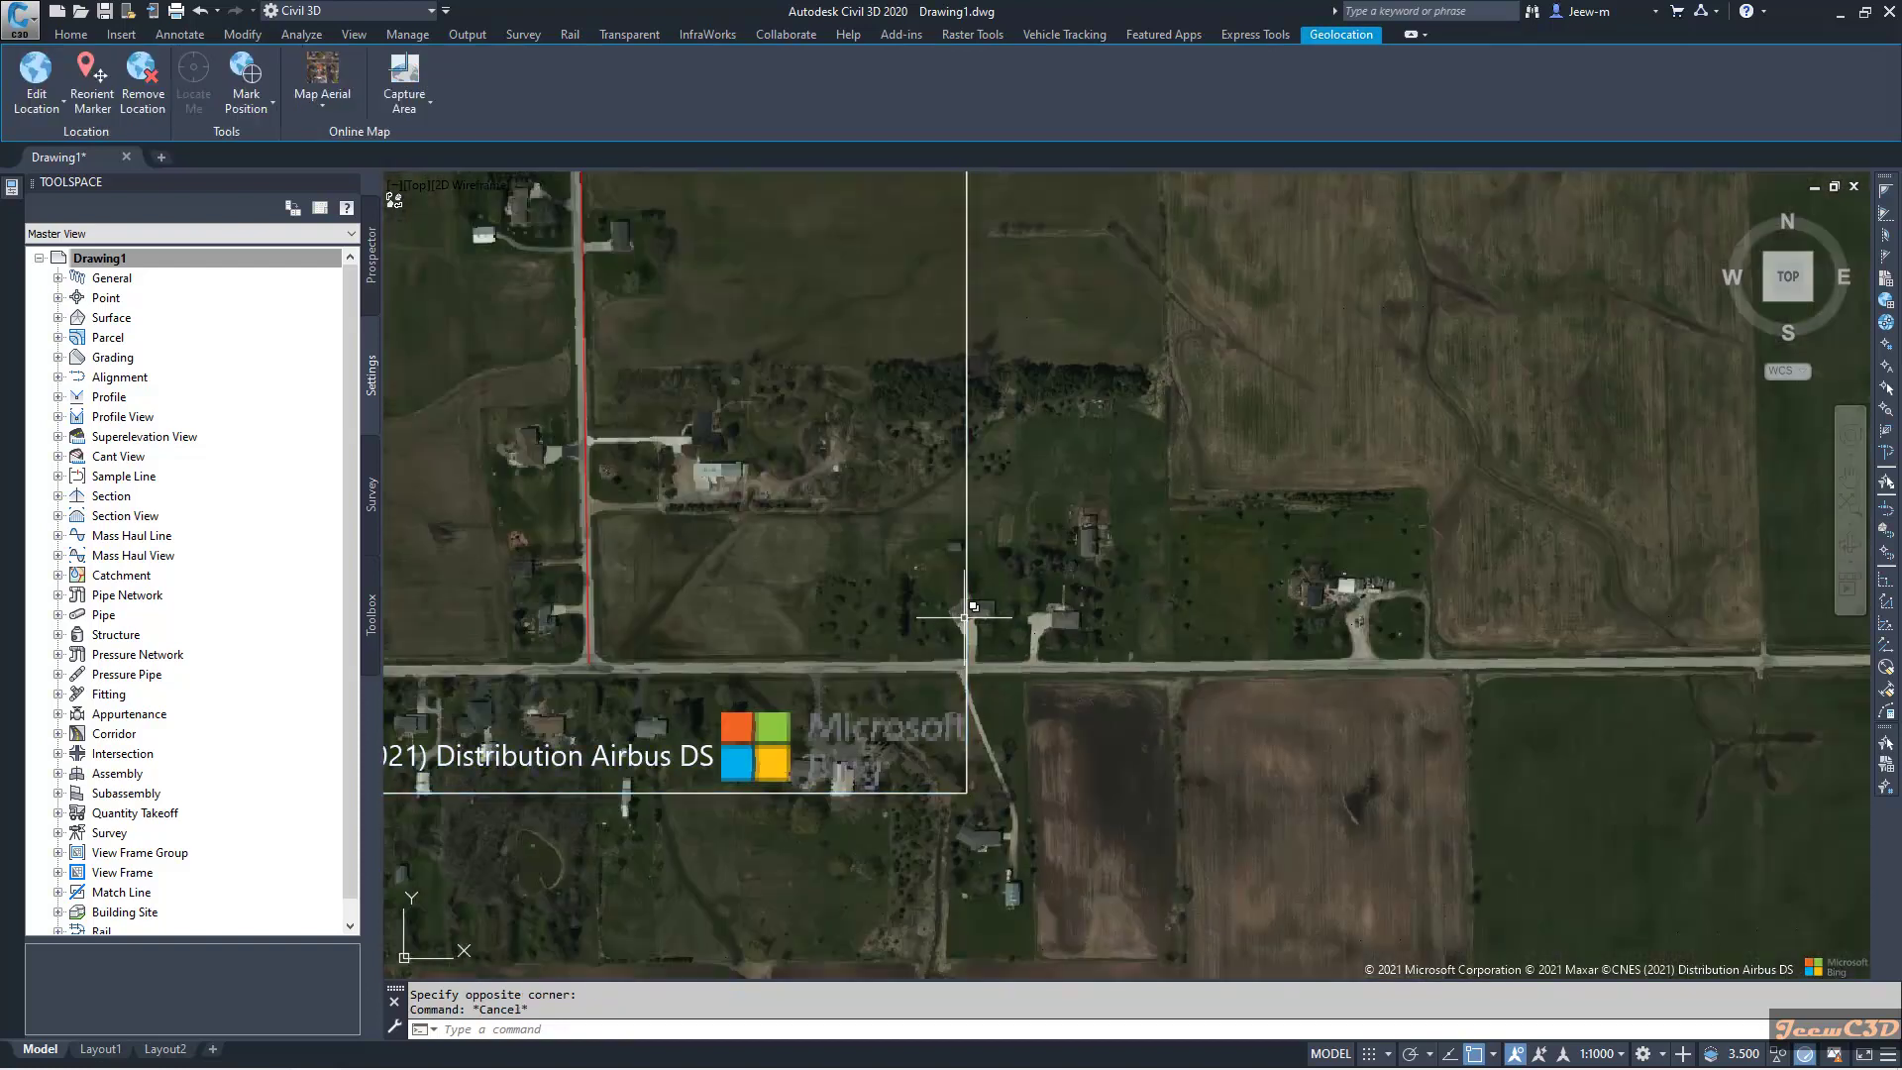
left_click(966, 615)
left_click(1041, 717)
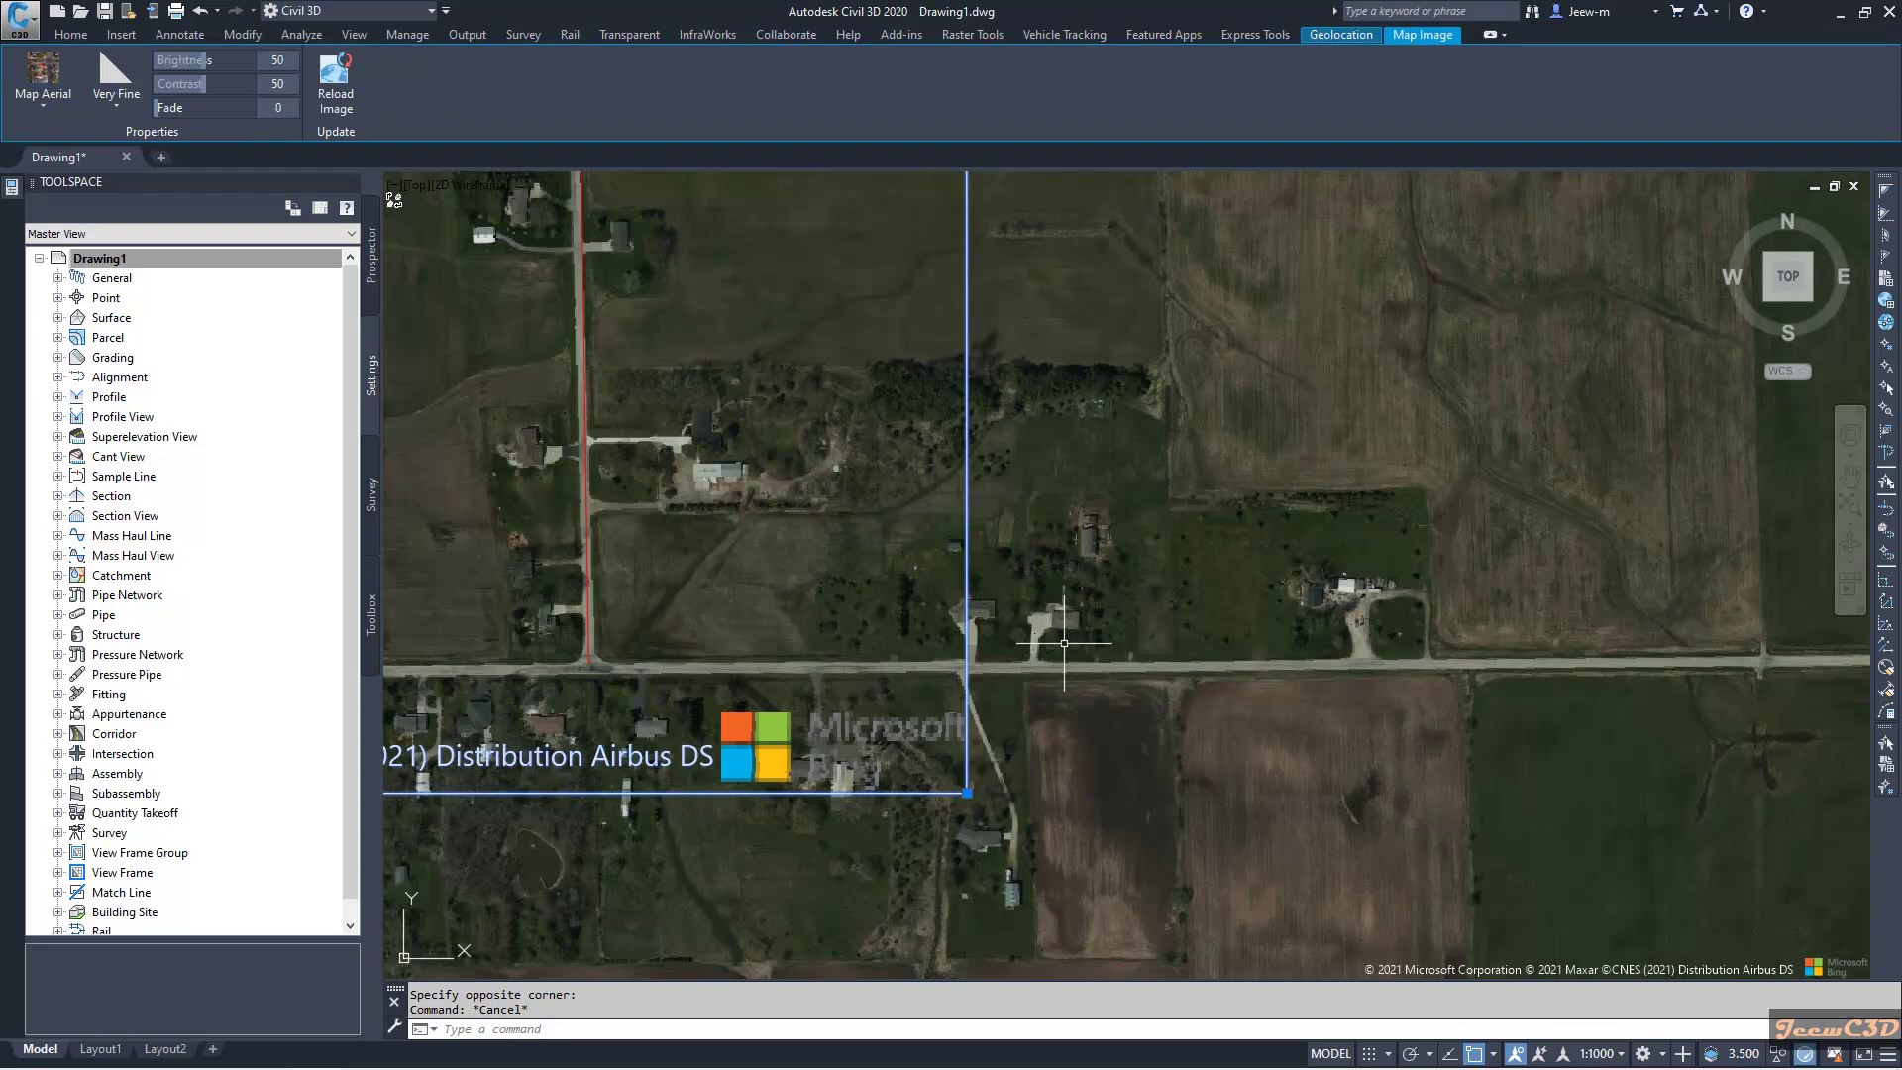
key("Delete")
scroll(1065, 643, "down", 1)
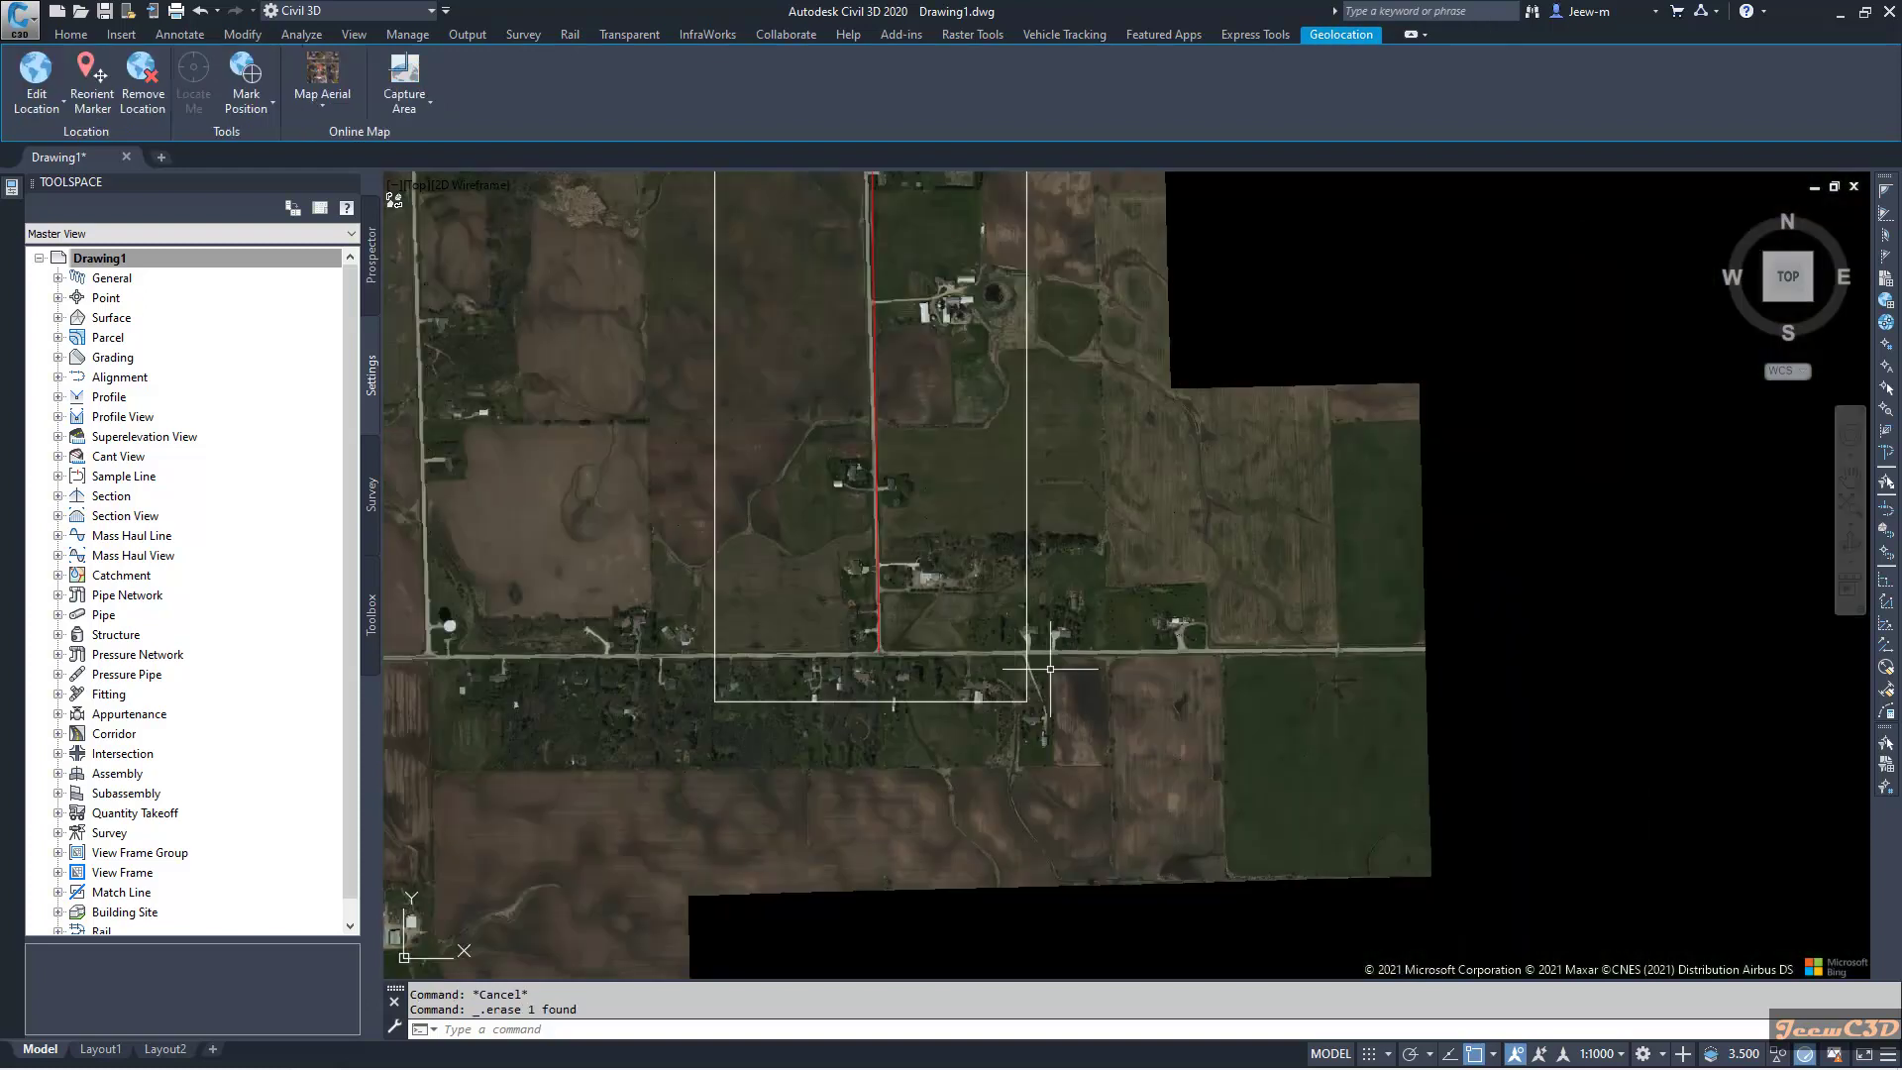
middle_click_drag(567, 524, 583, 632)
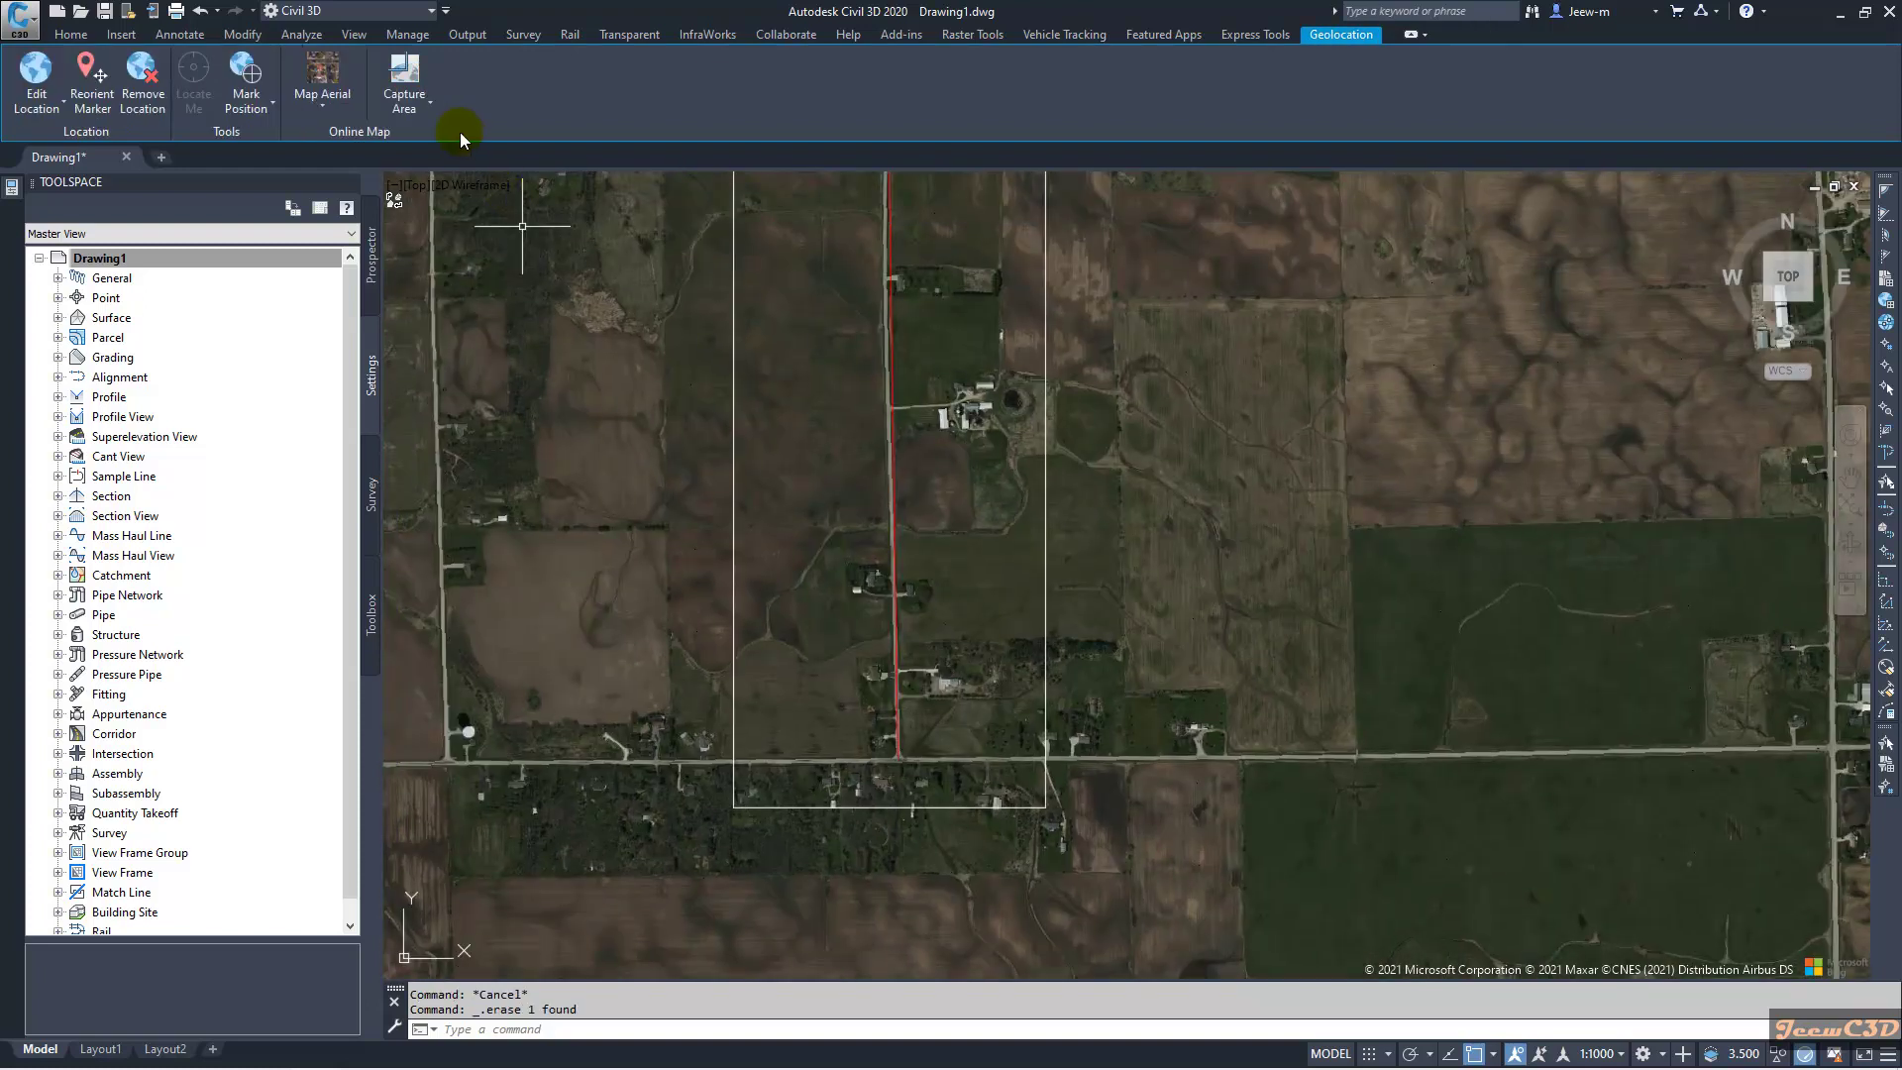
Capture two small imagery rectangles over the lower part of the alignment
left_click(416, 112)
left_click(426, 137)
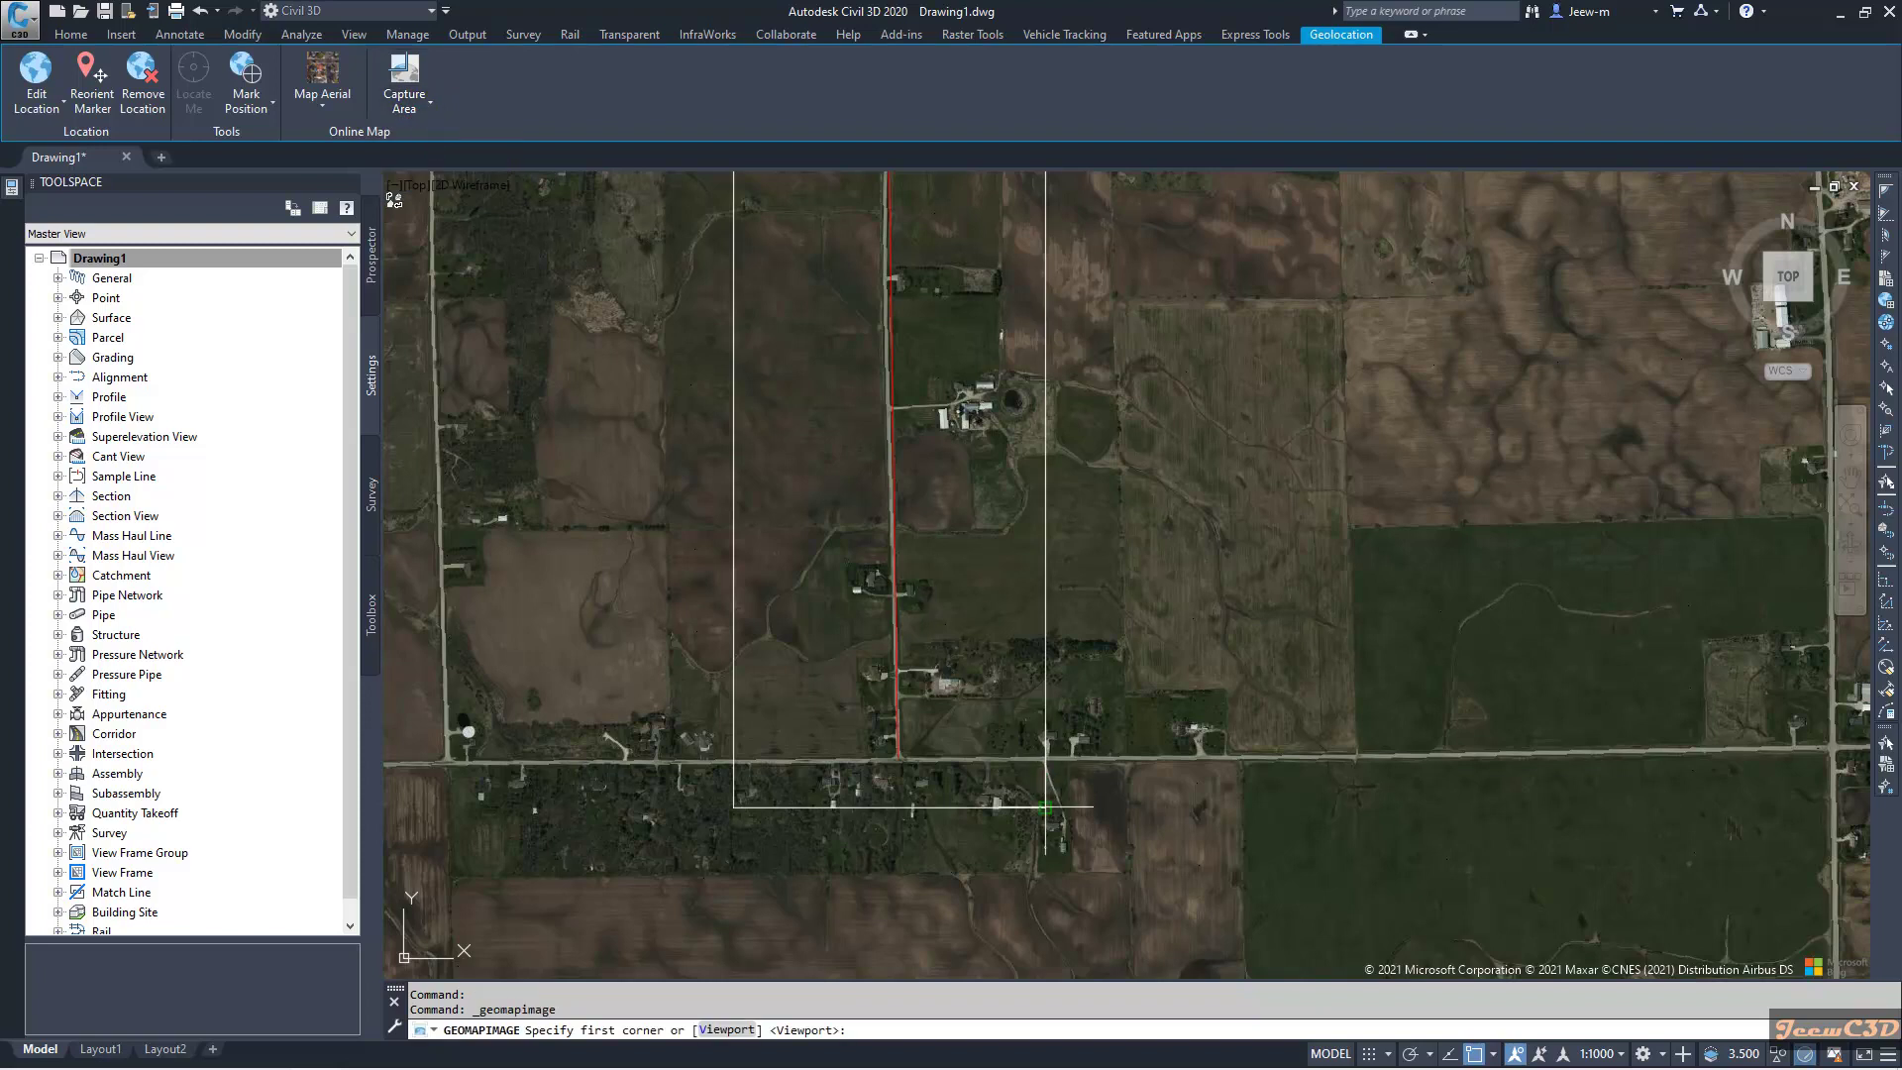
left_click(1046, 808)
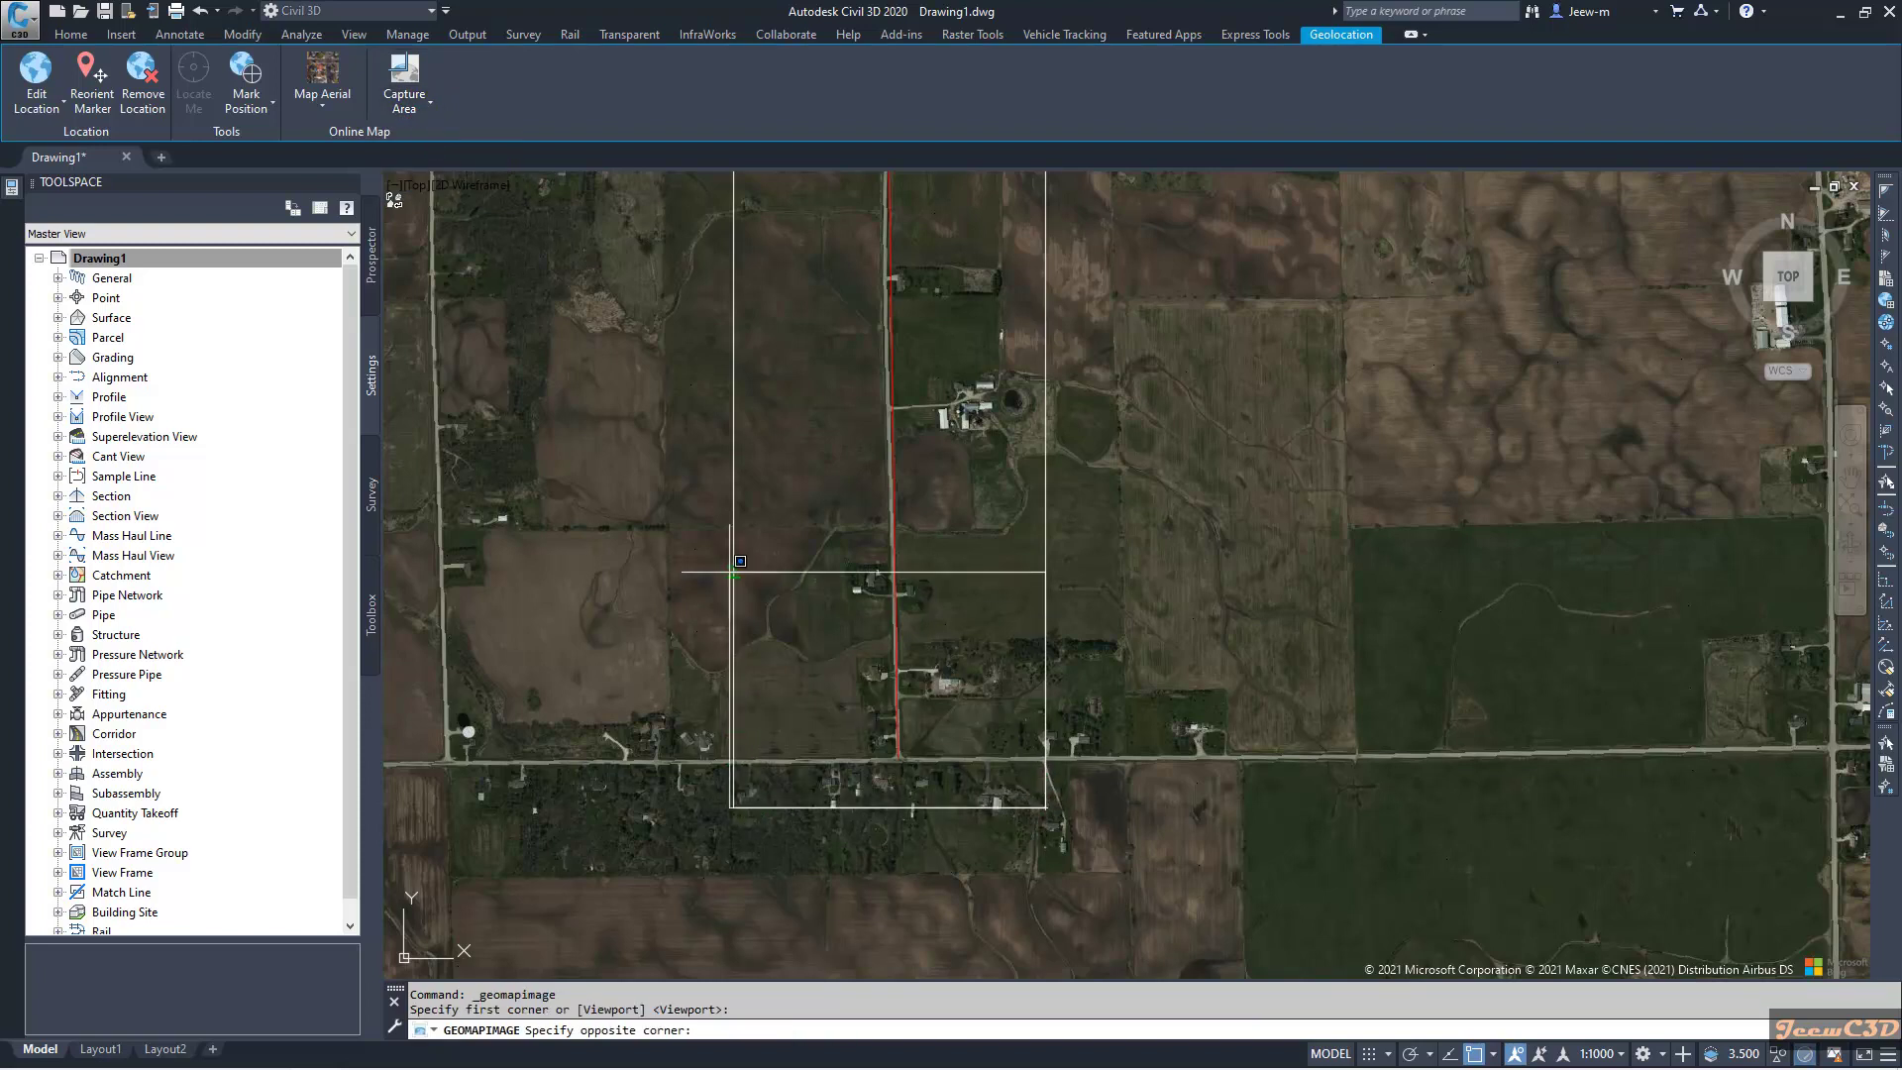
left_click(734, 588)
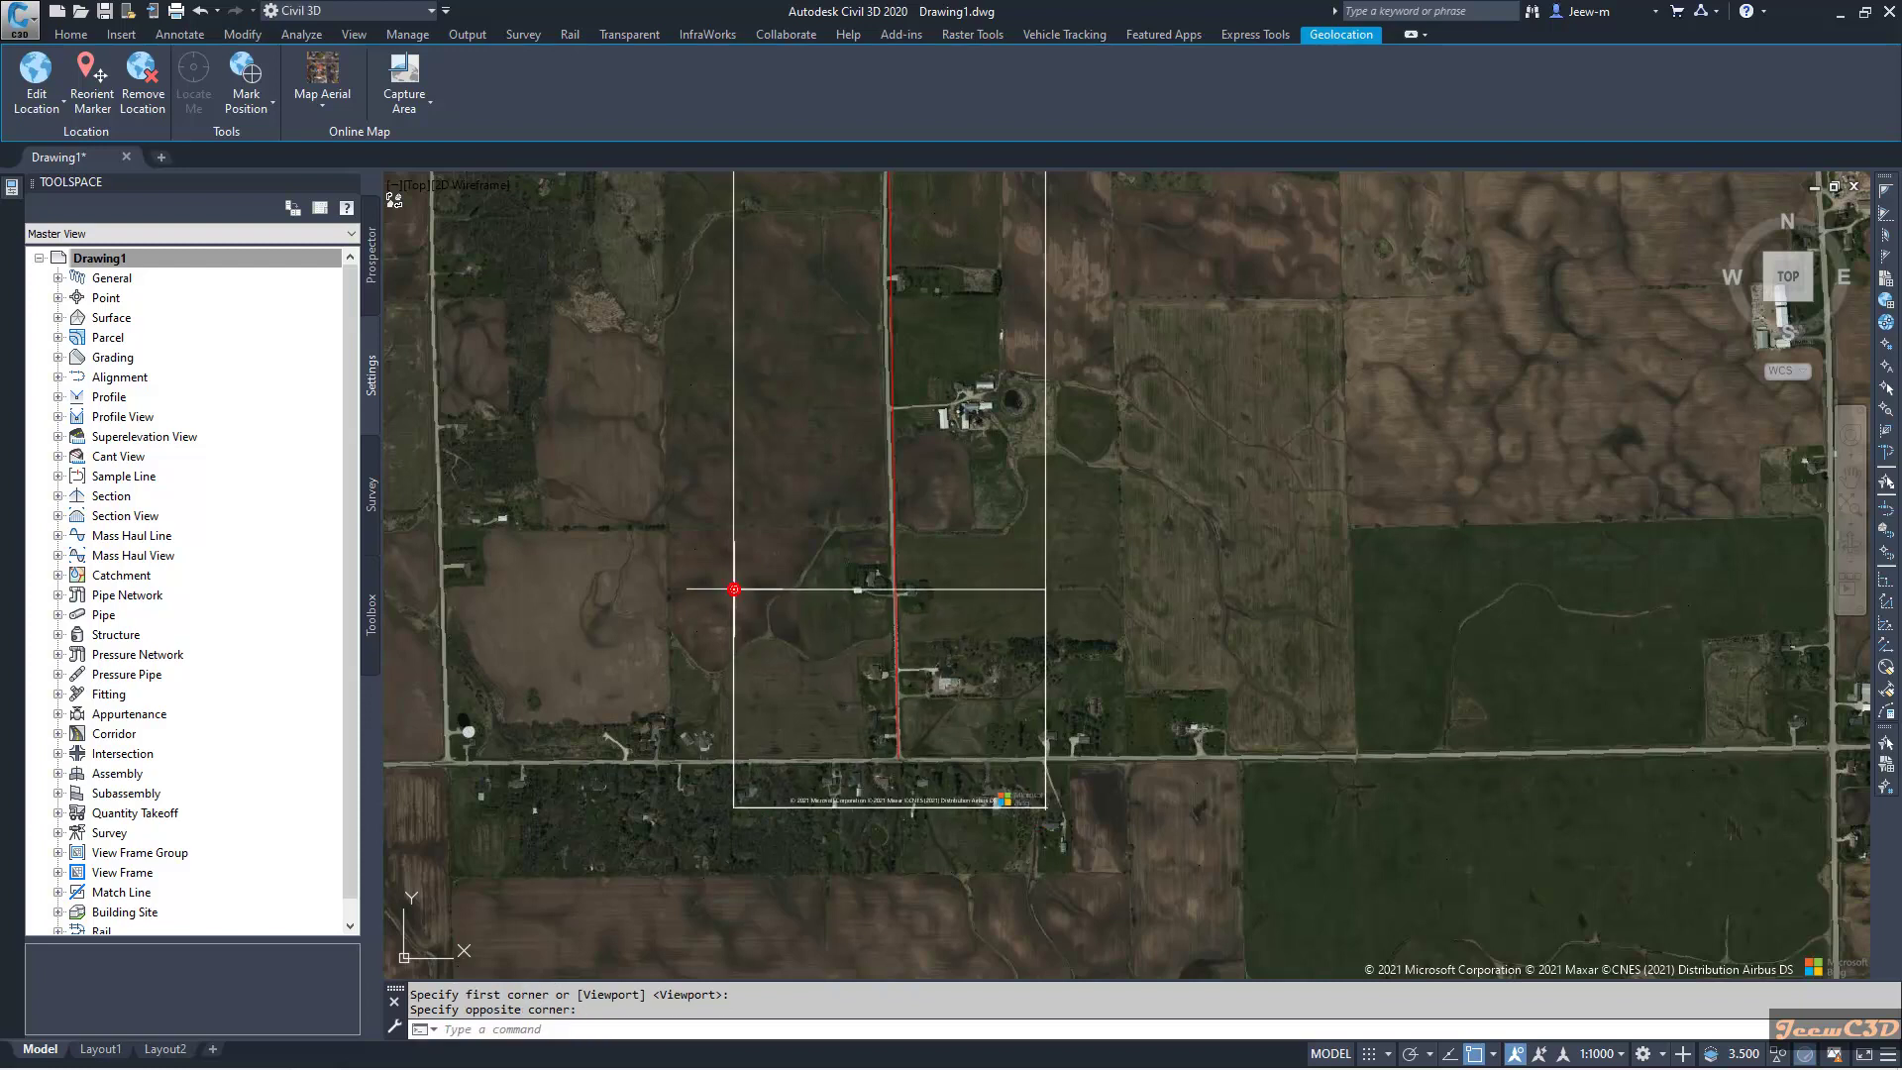
left_click(404, 74)
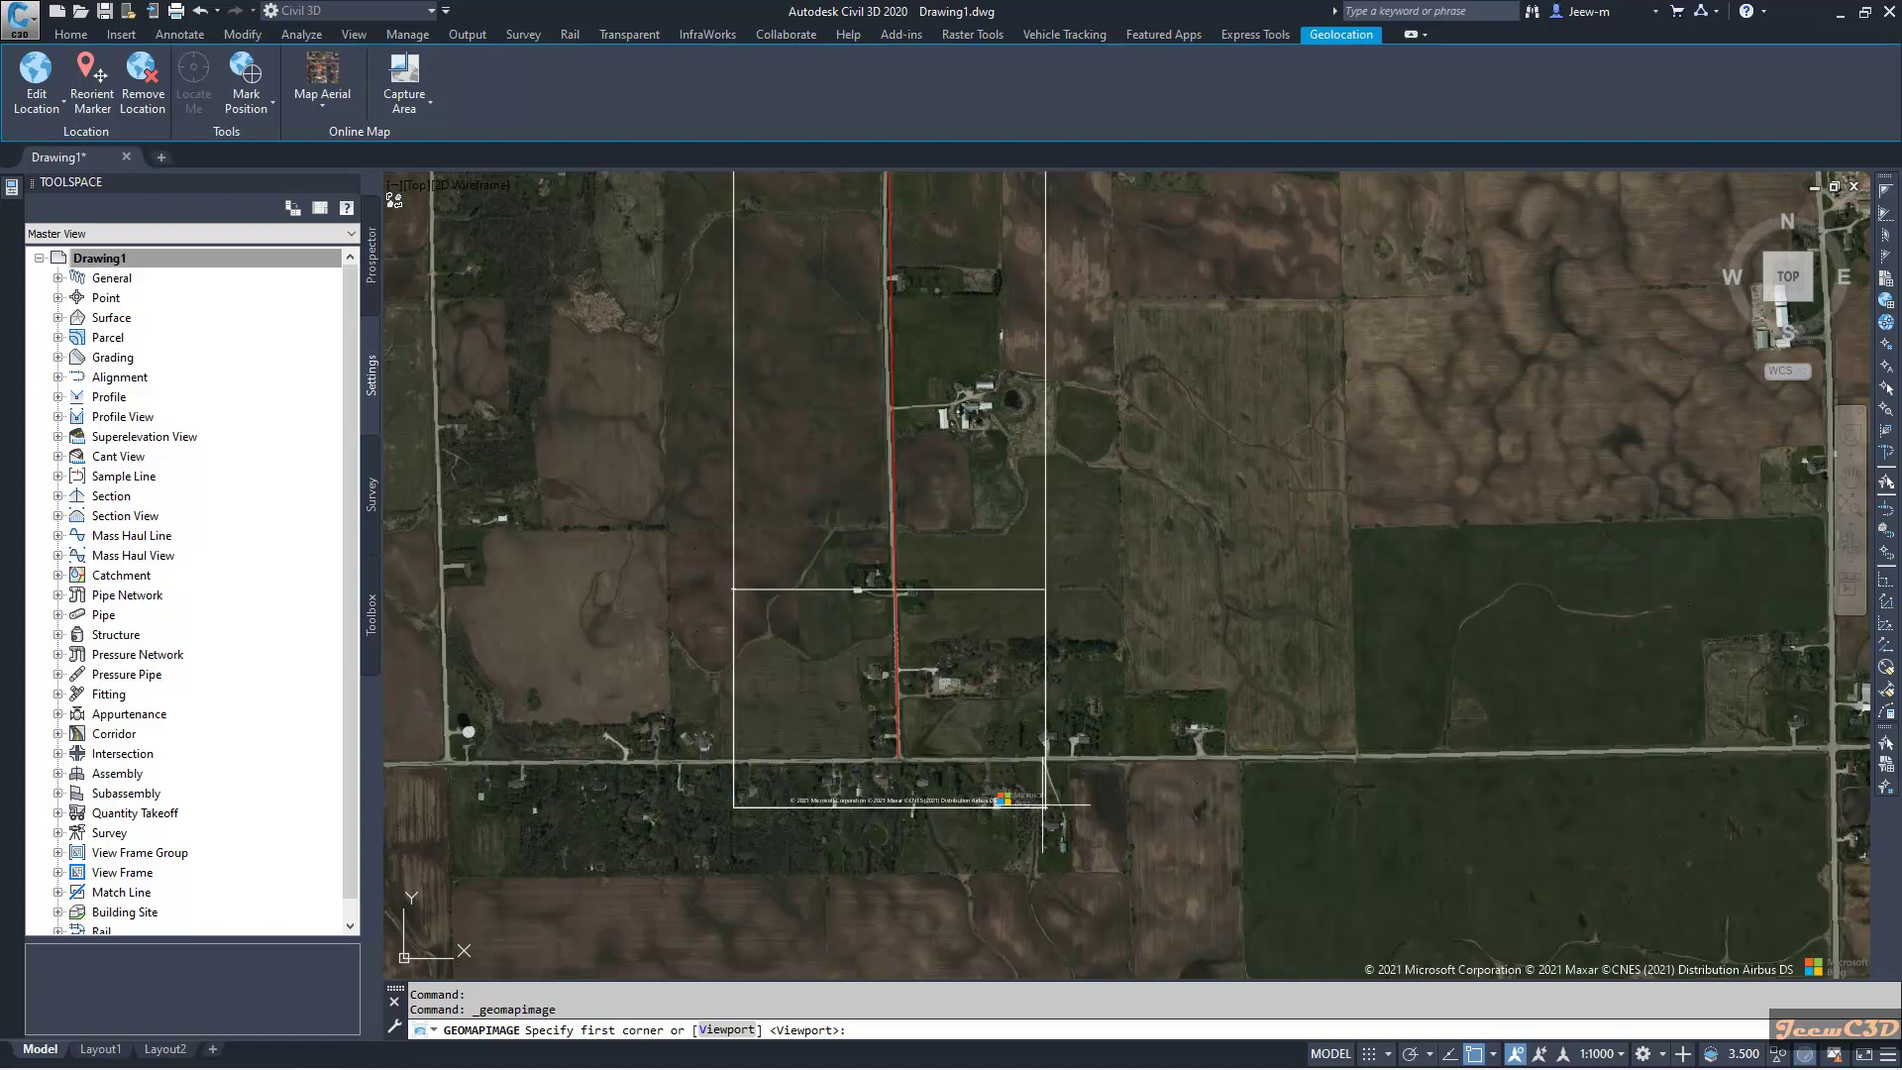
left_click(1044, 632)
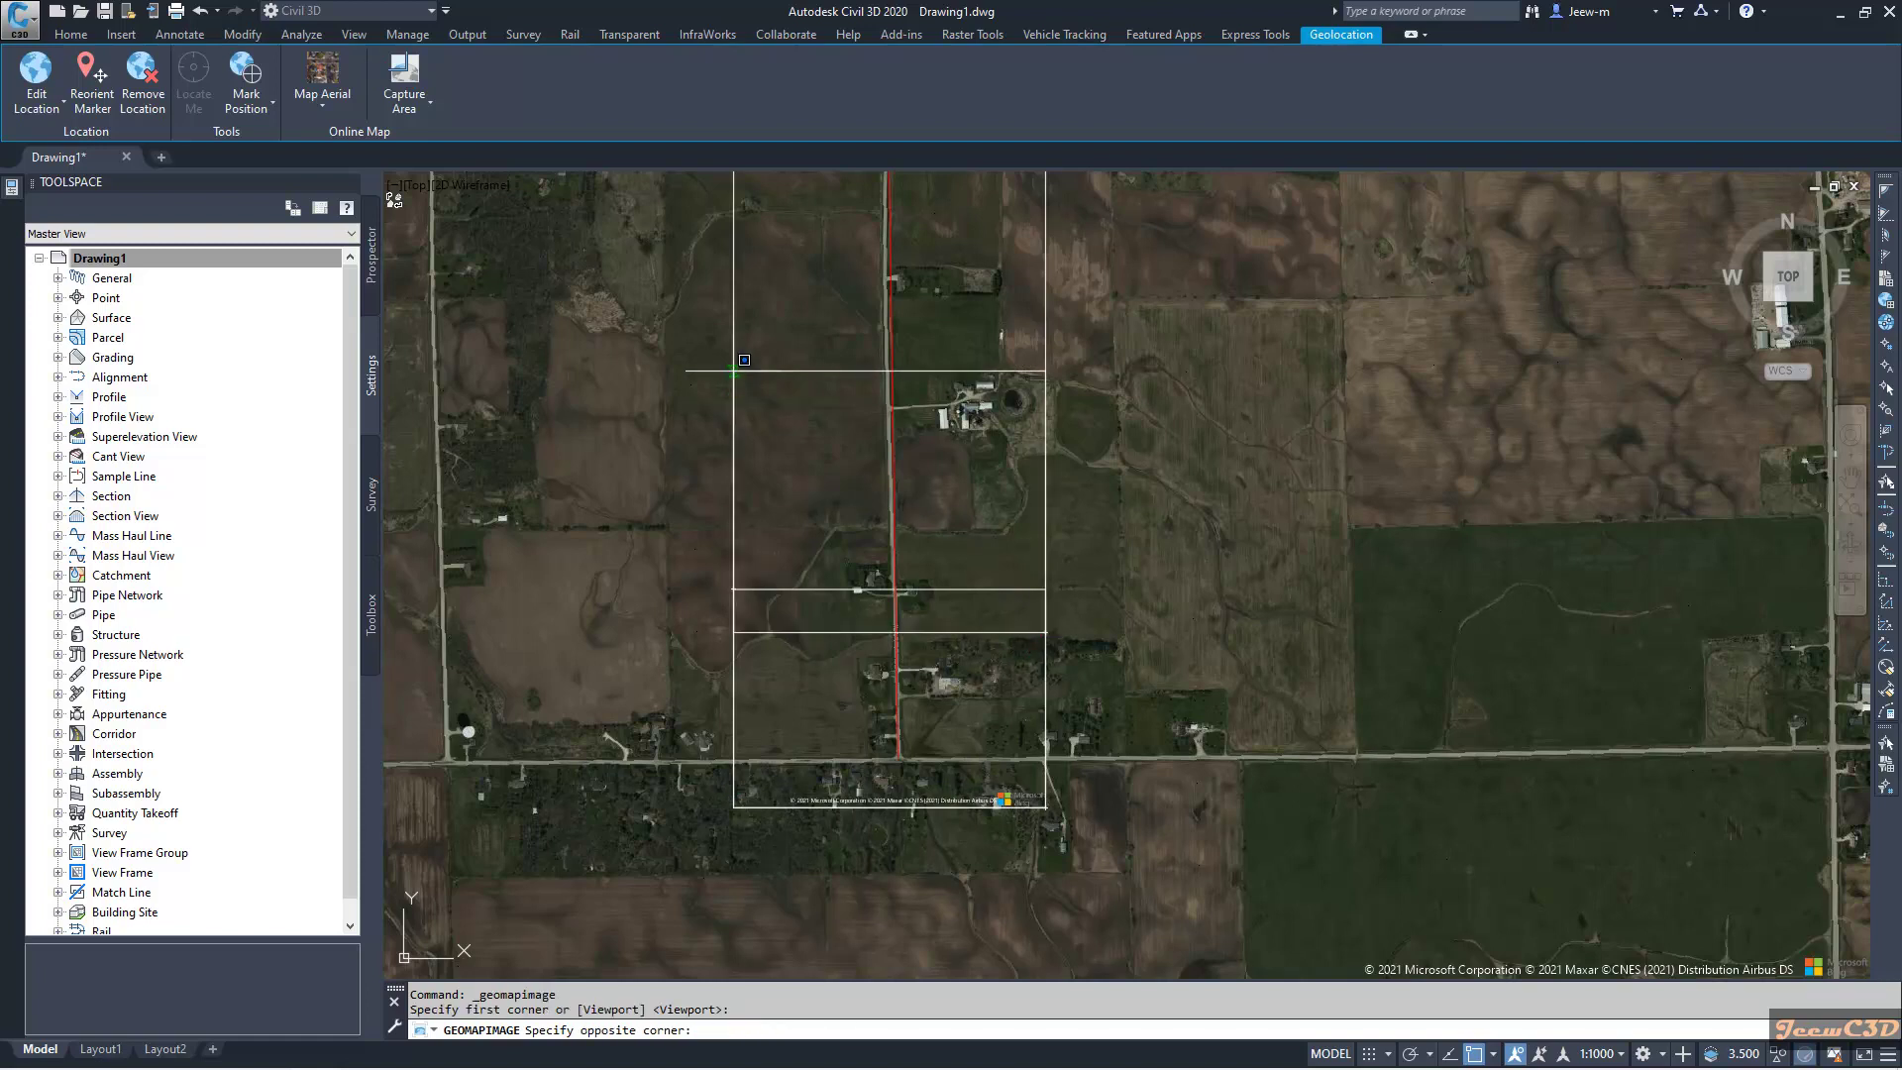
left_click(744, 360)
Capture three more small rectangles up the alignment, ending at the road crossing at its north end
middle_click_drag(979, 472, 975, 594)
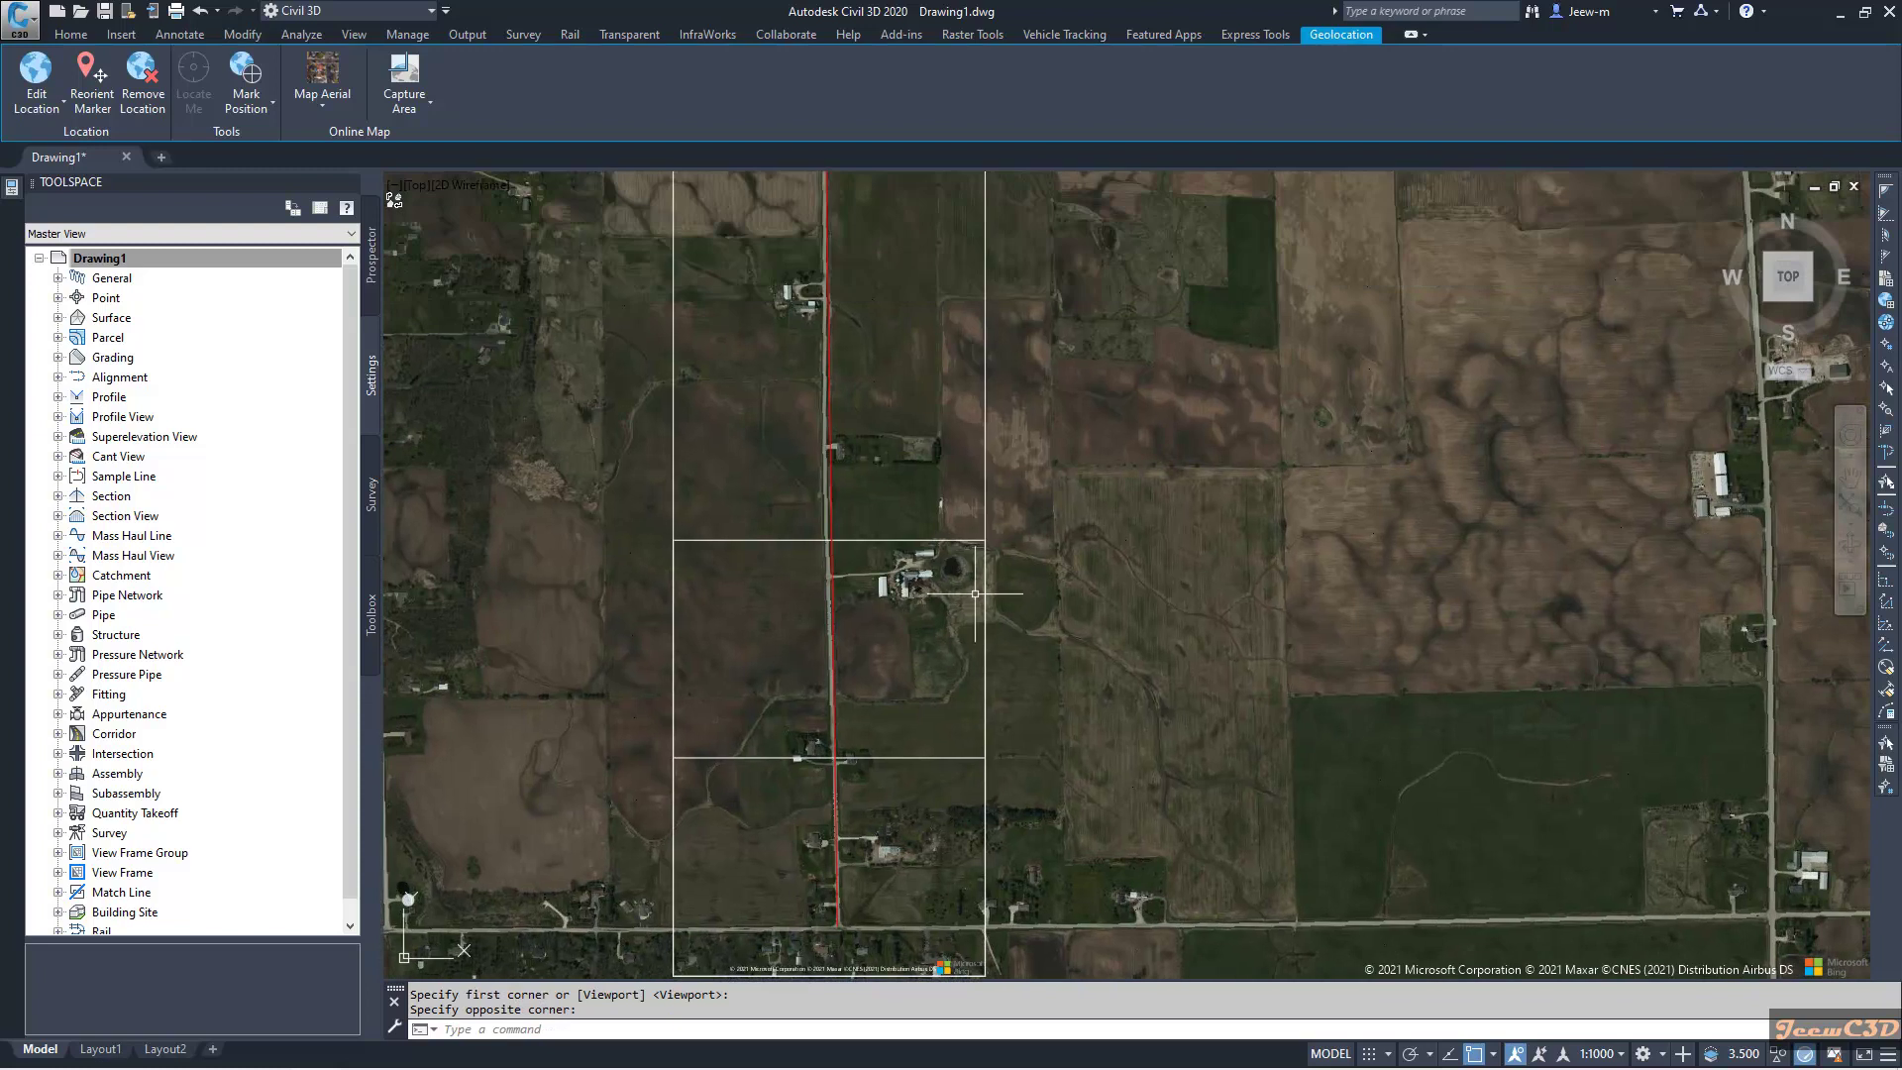
left_click(405, 74)
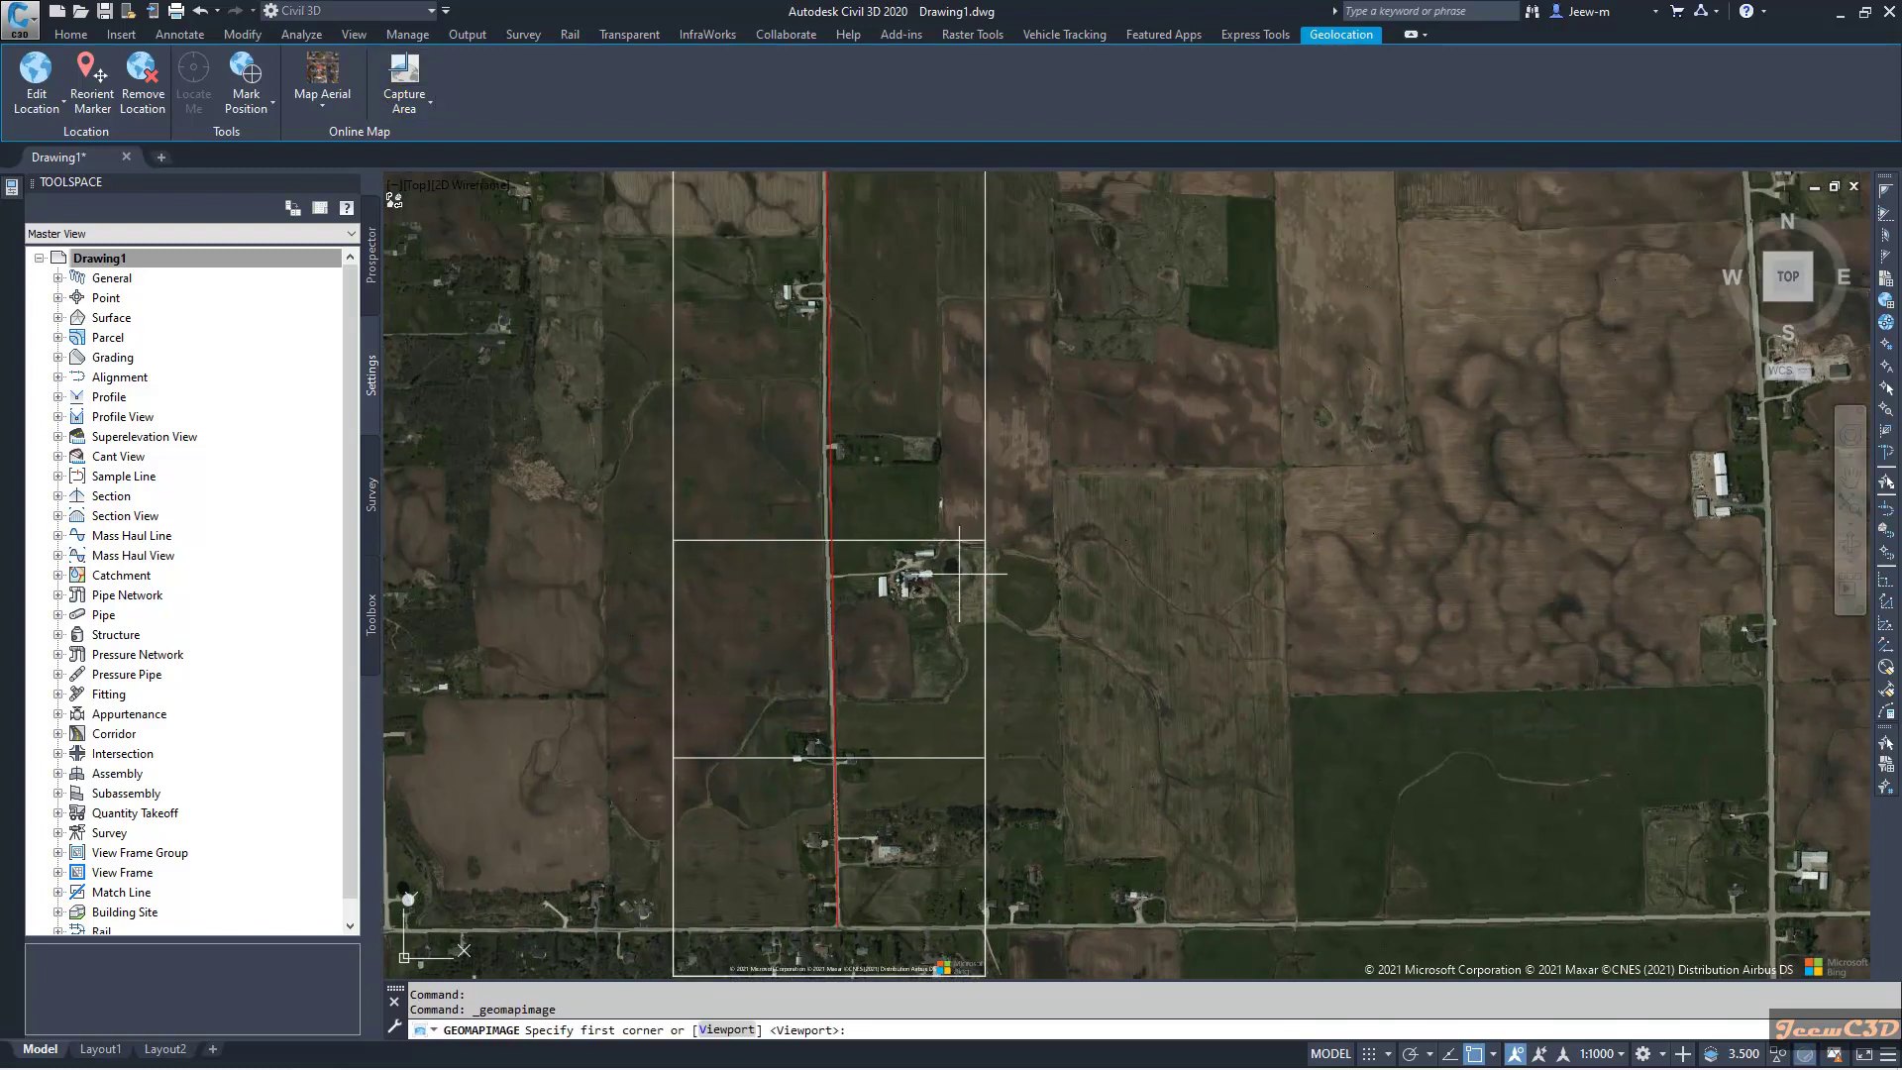
left_click(985, 596)
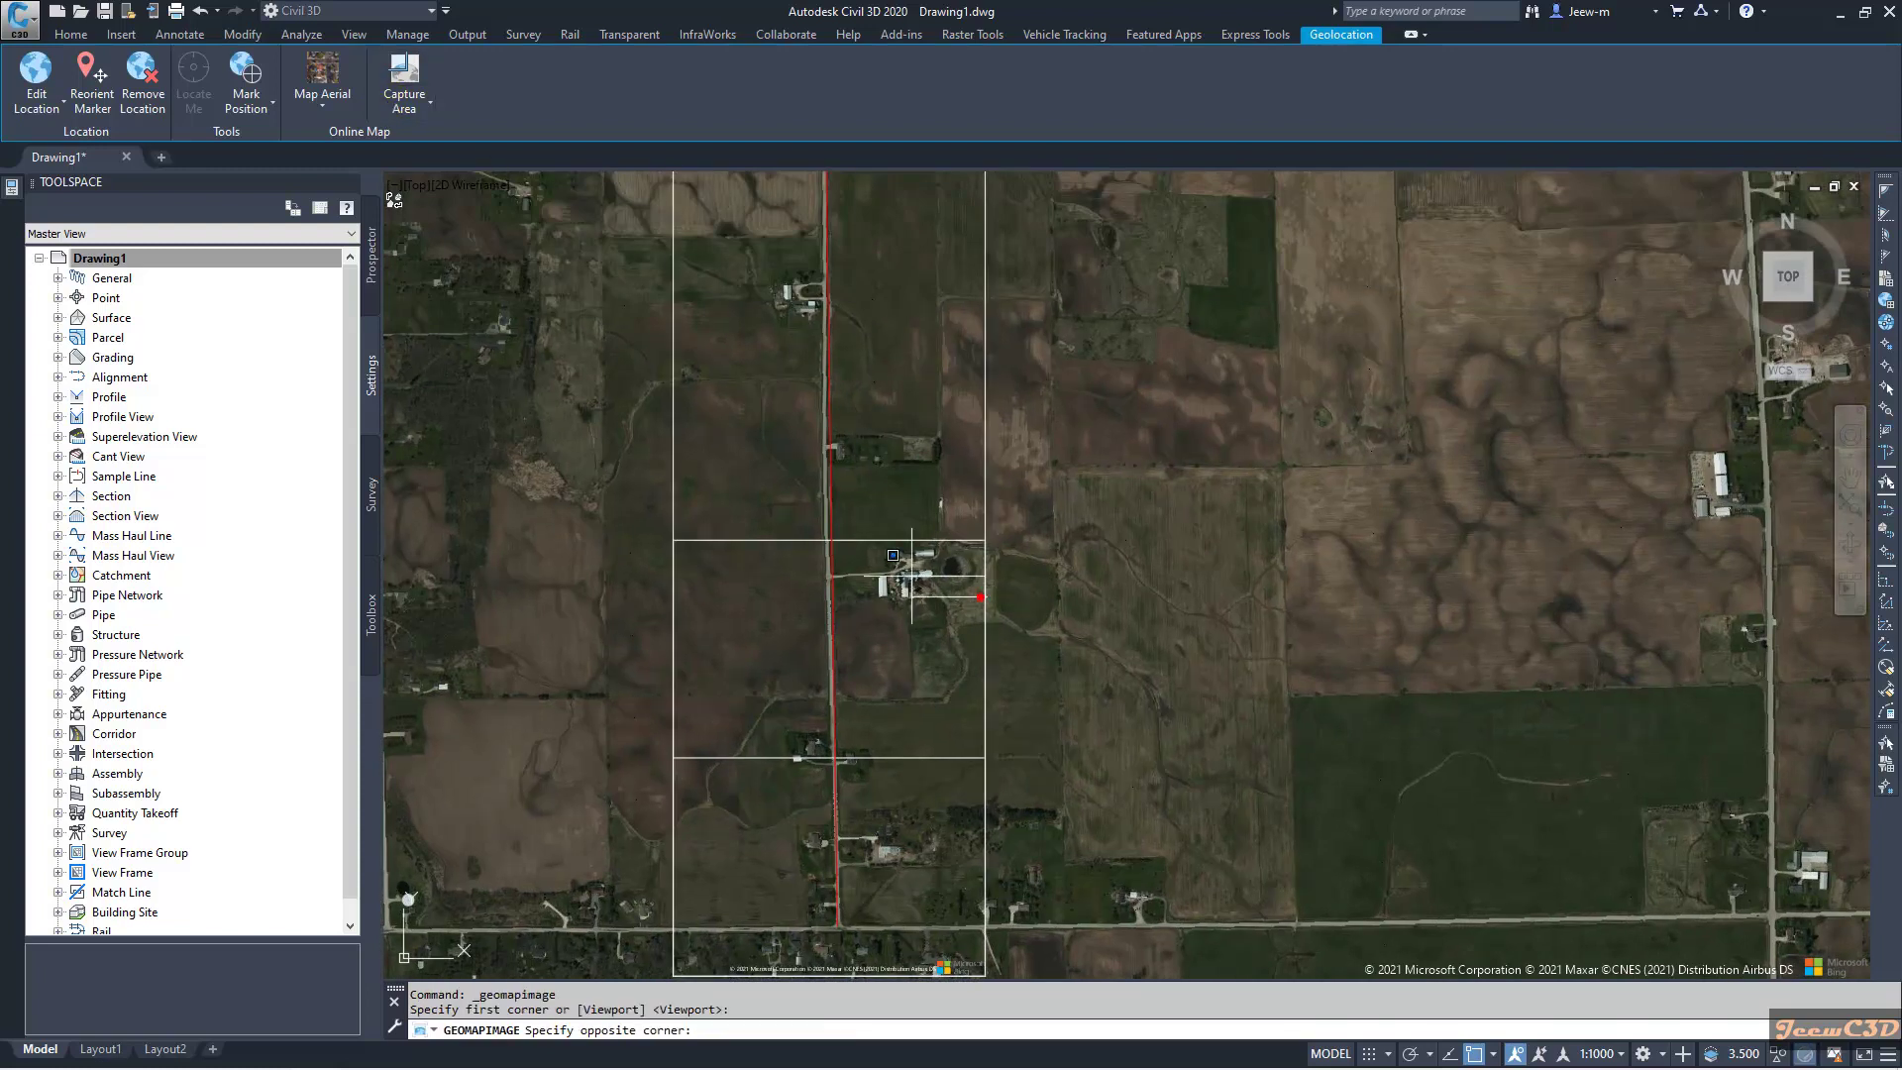
left_click(672, 347)
middle_click_drag(700, 373, 654, 524)
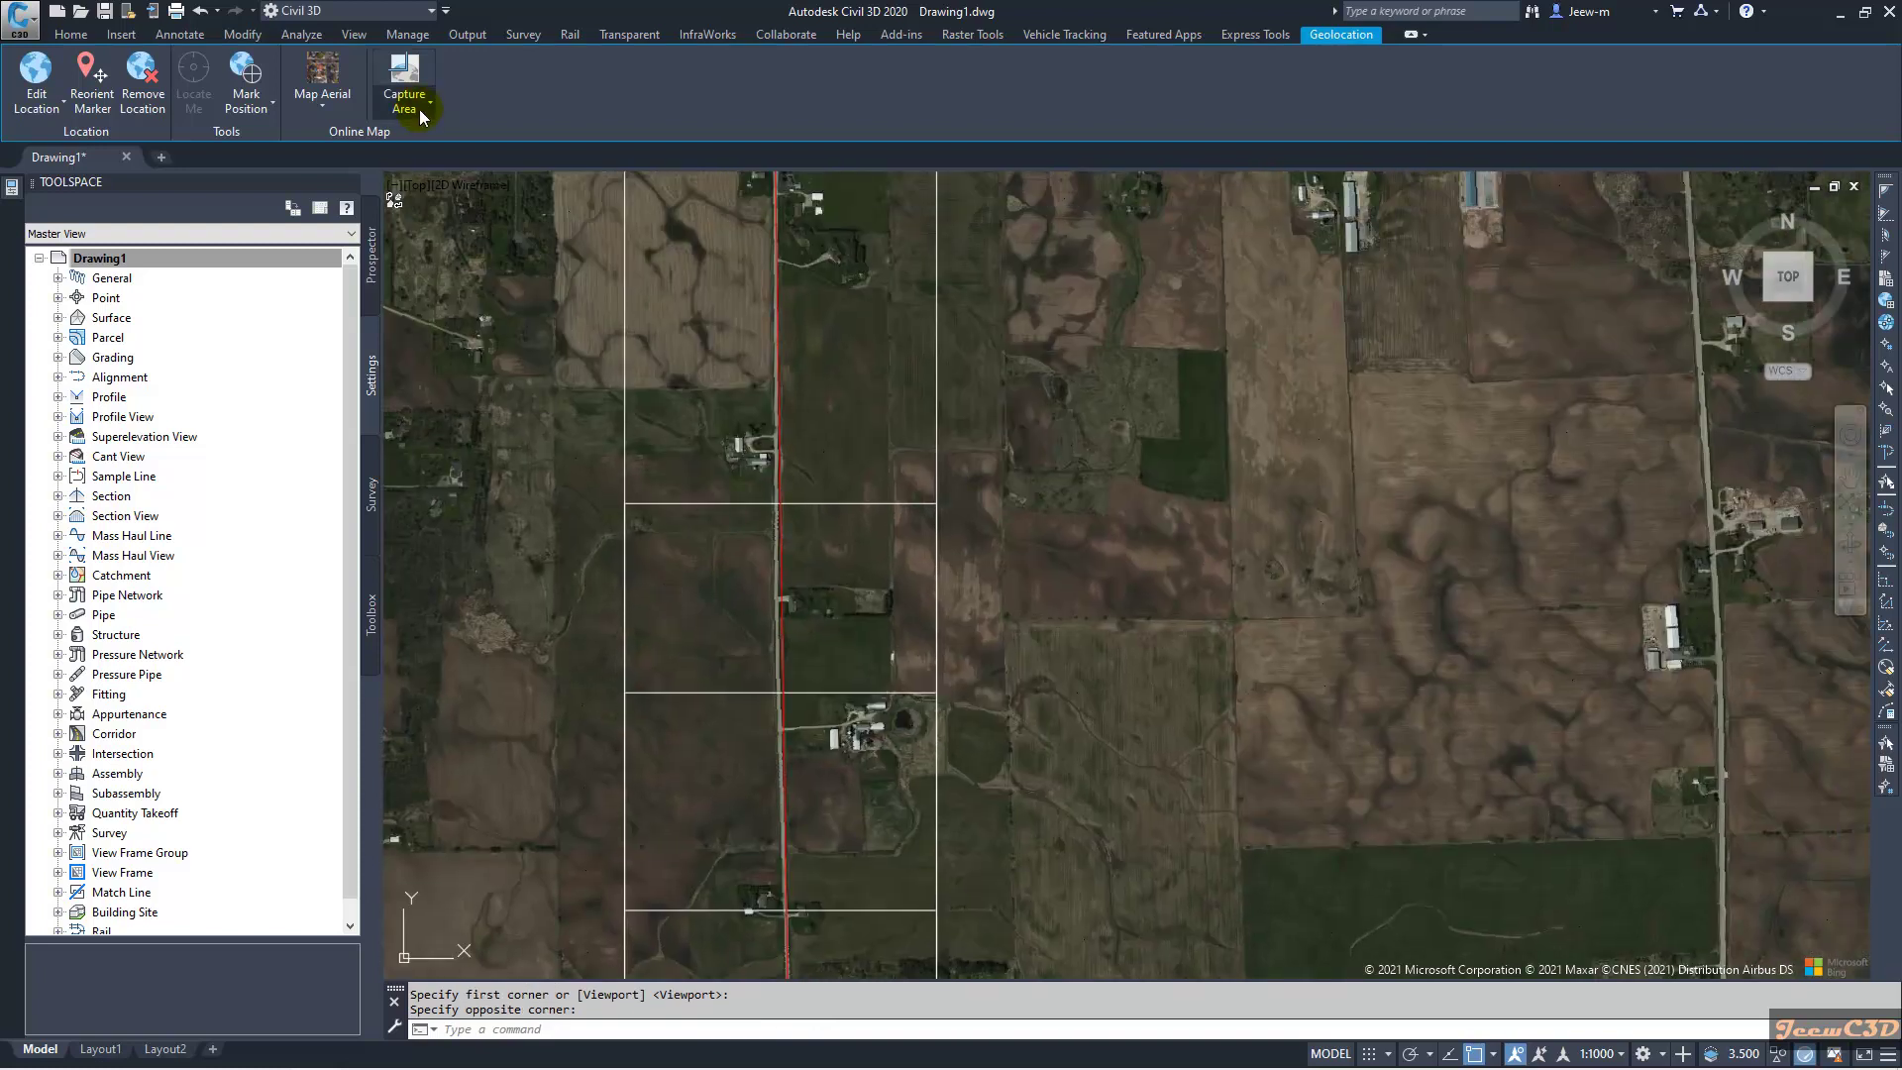
left_click(405, 76)
left_click(938, 554)
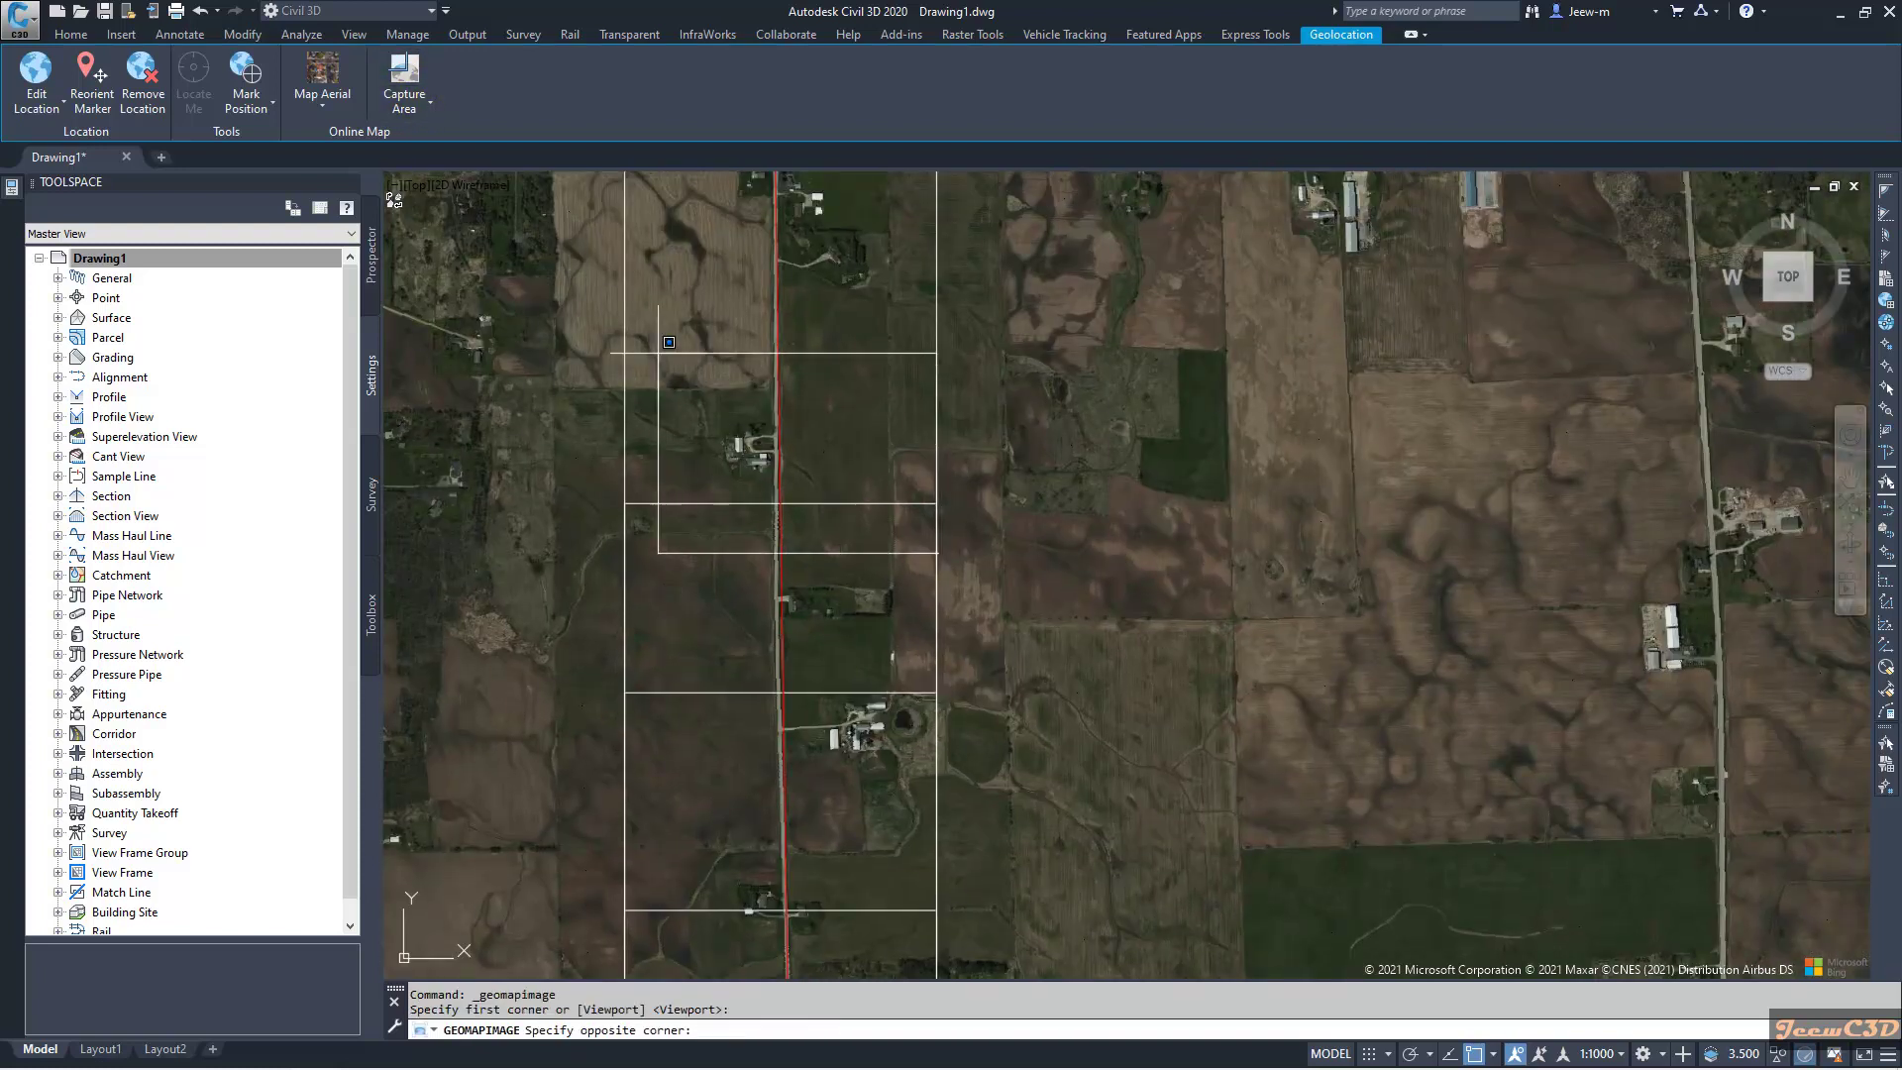
left_click(624, 326)
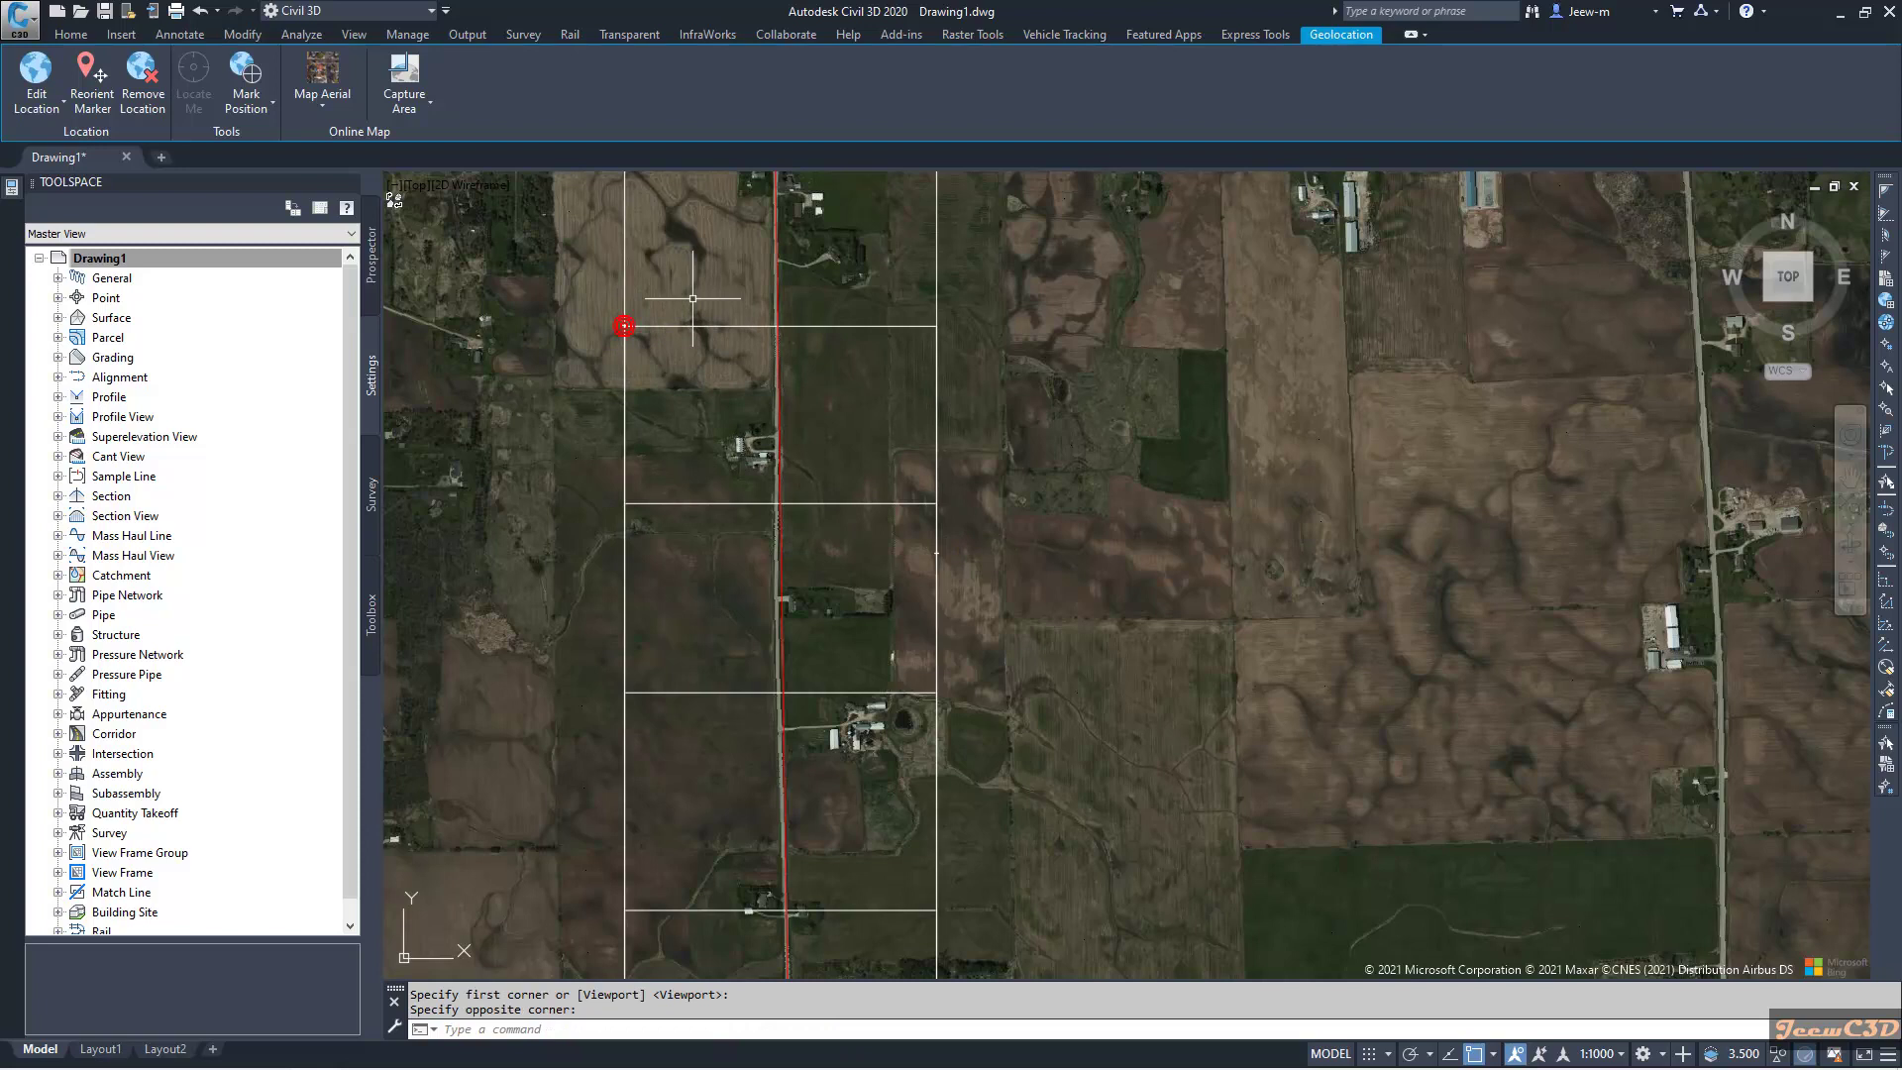
middle_click_drag(693, 300, 619, 551)
left_click(405, 75)
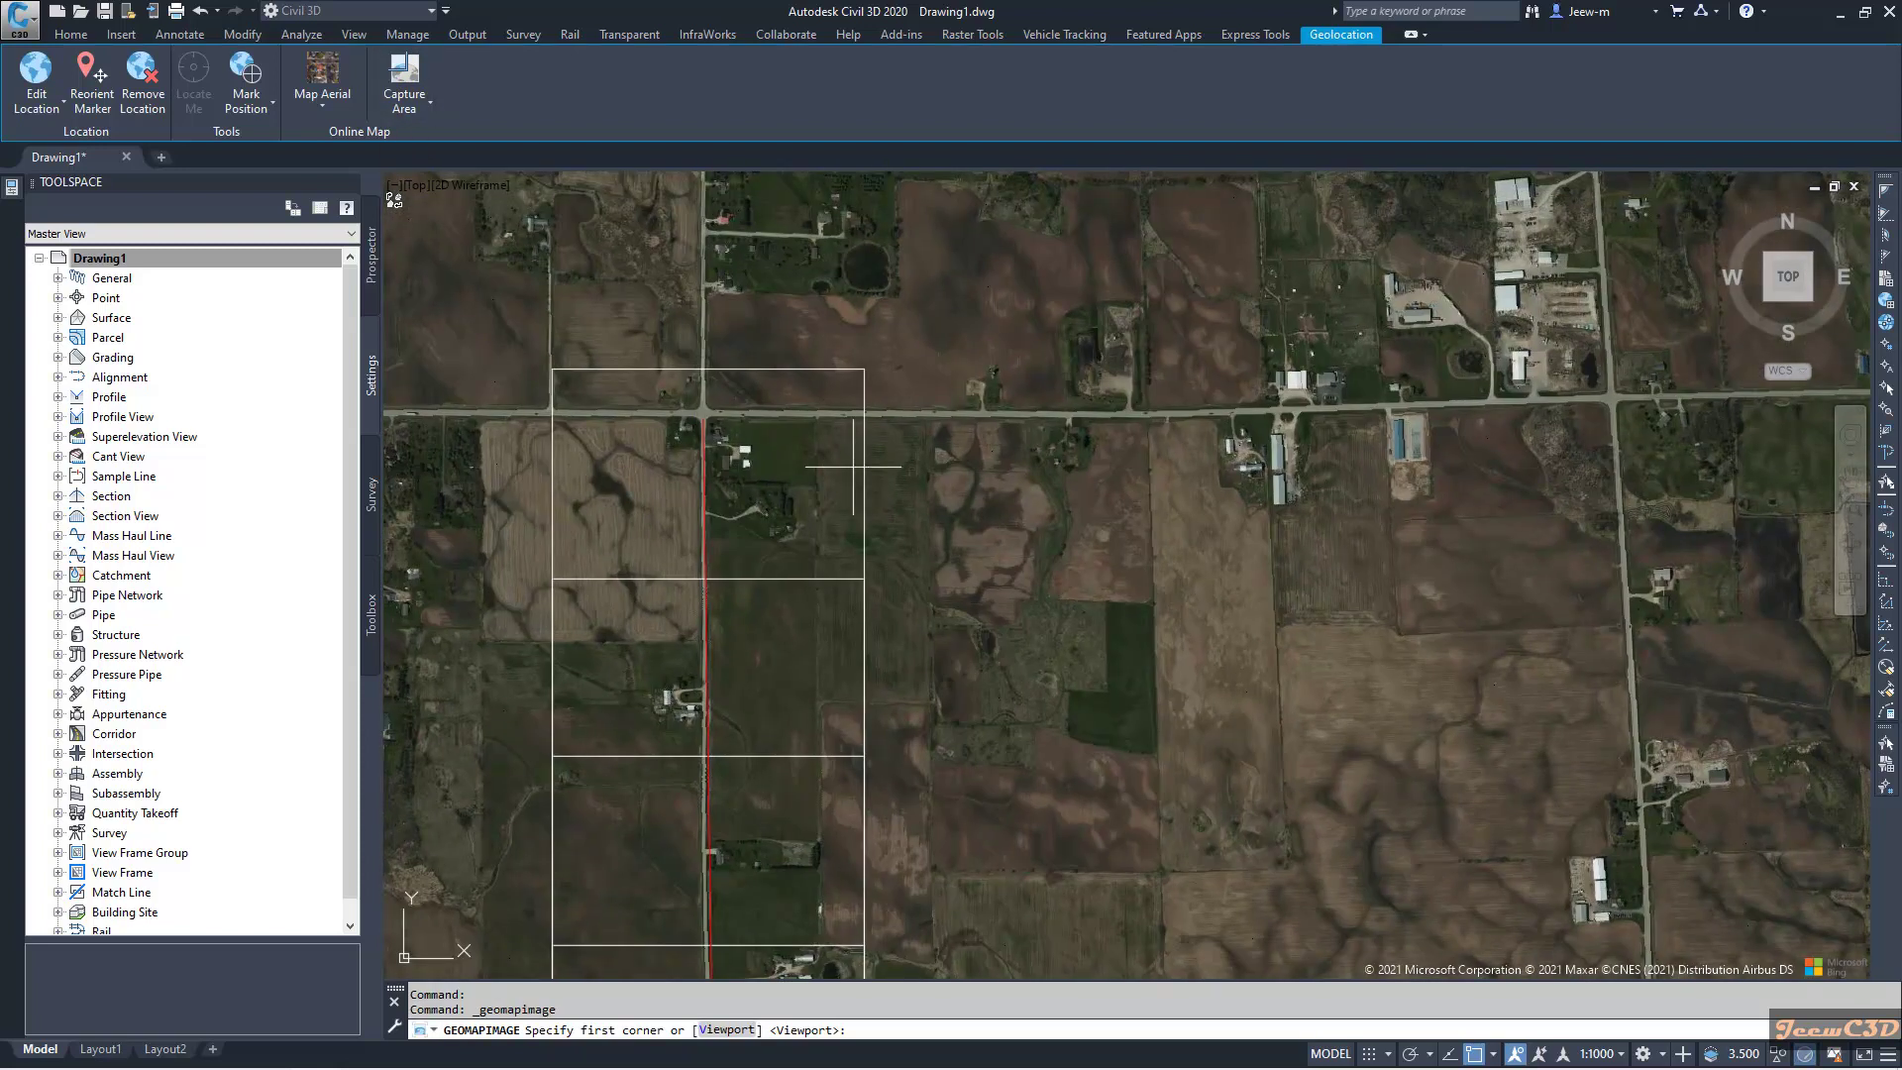
scroll(855, 498, "down", 4)
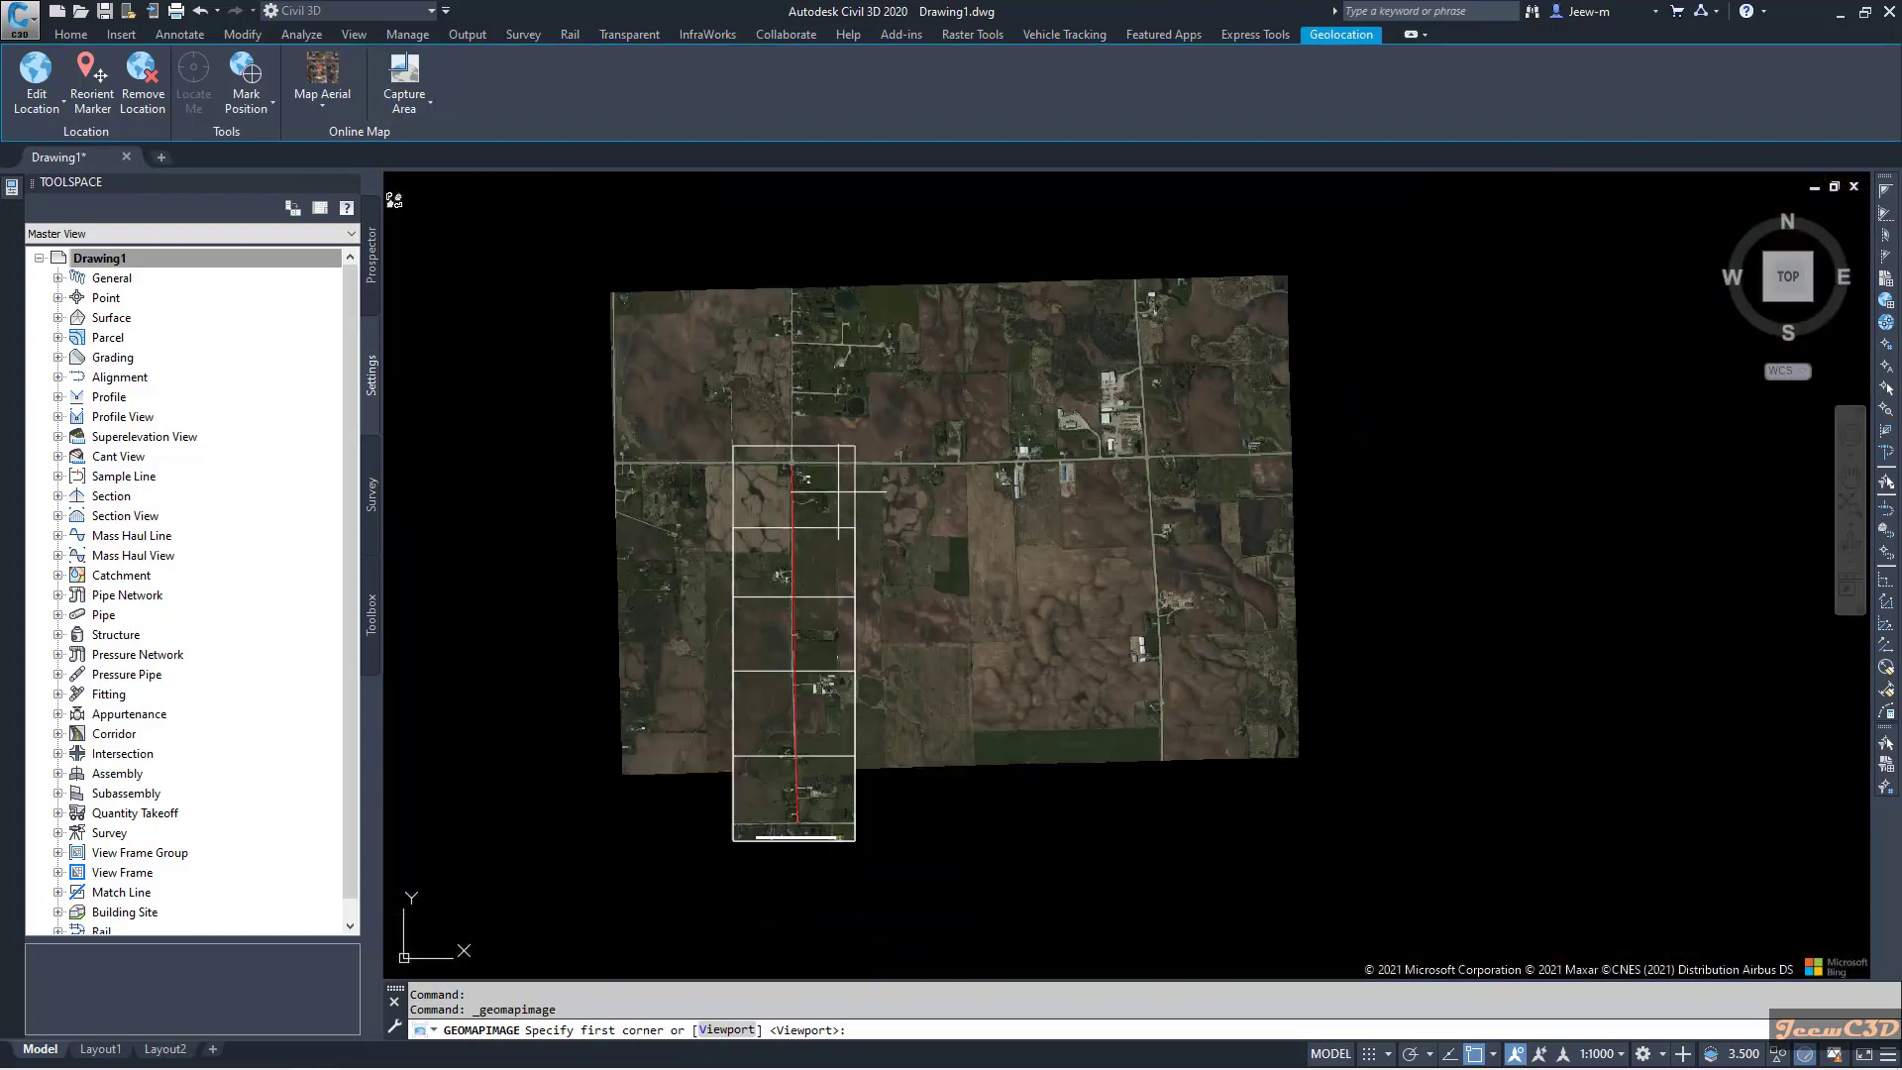
scroll(841, 552, "up", 2)
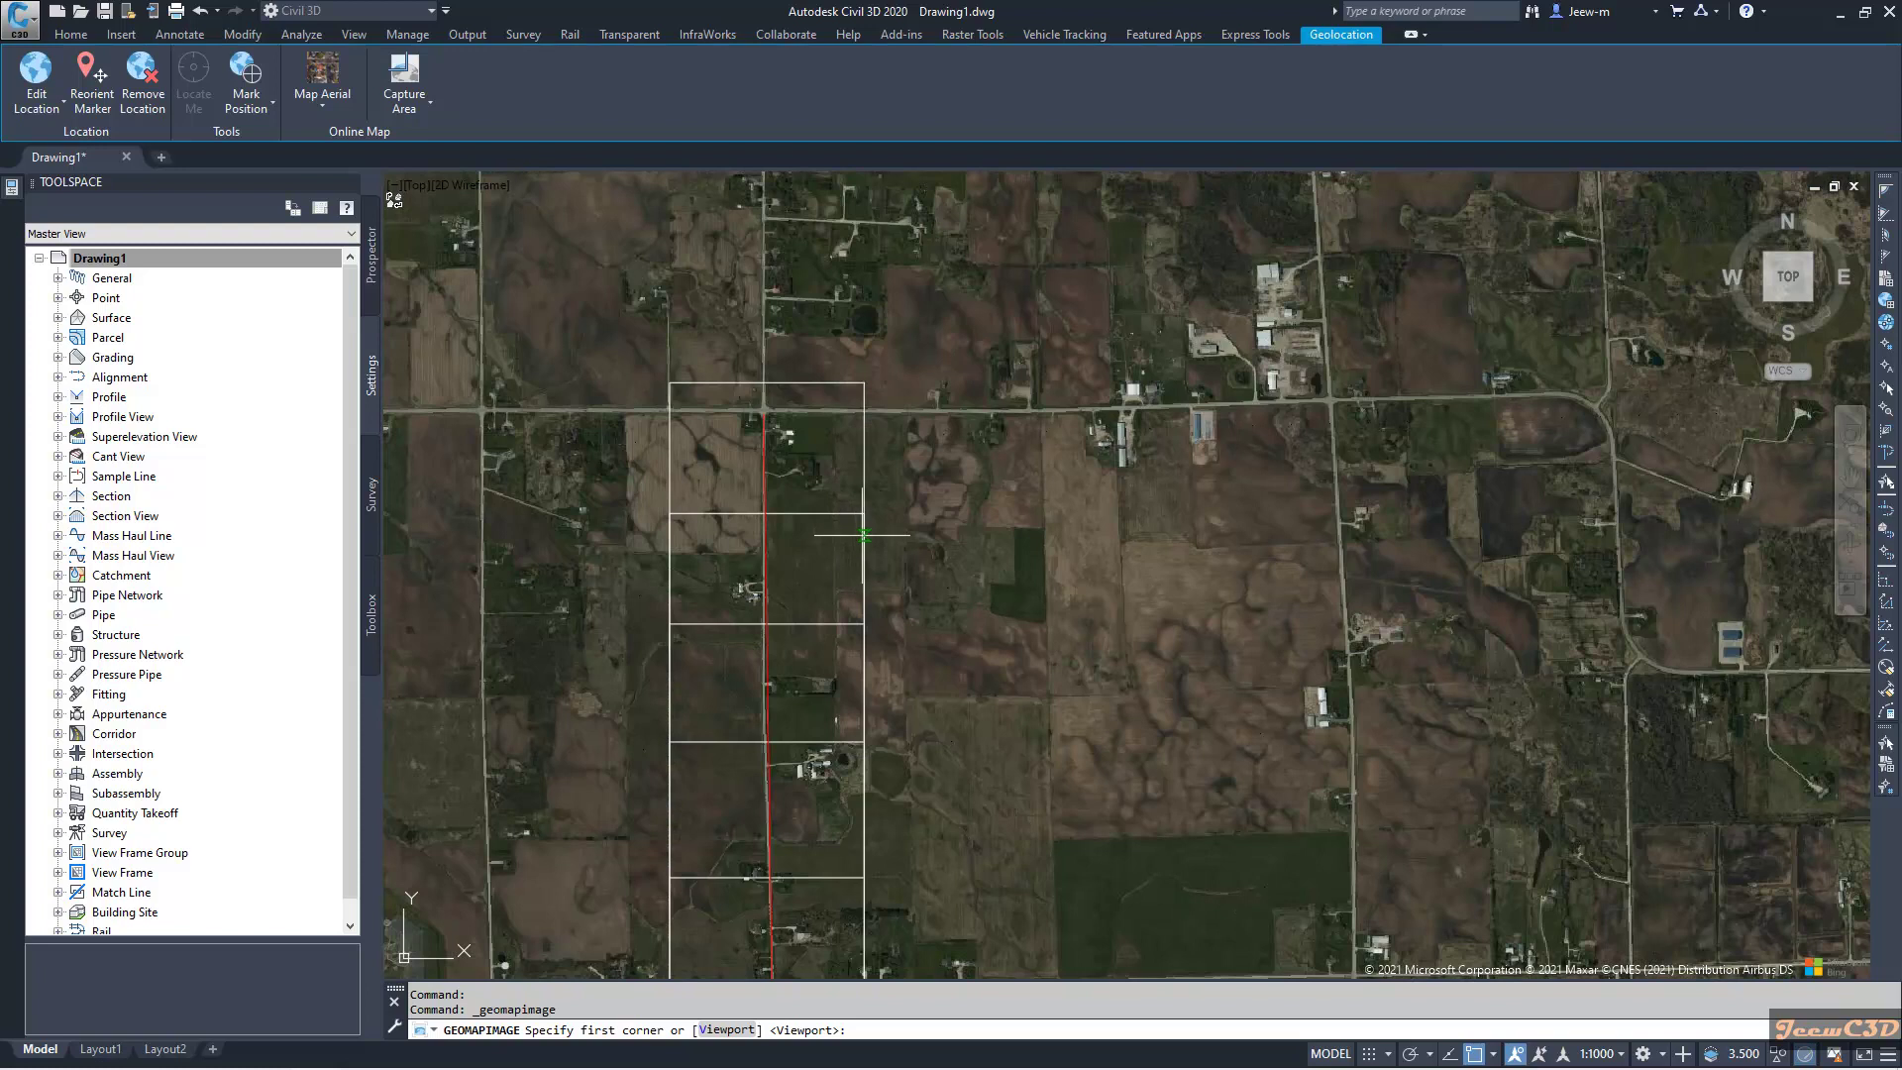
left_click(867, 538)
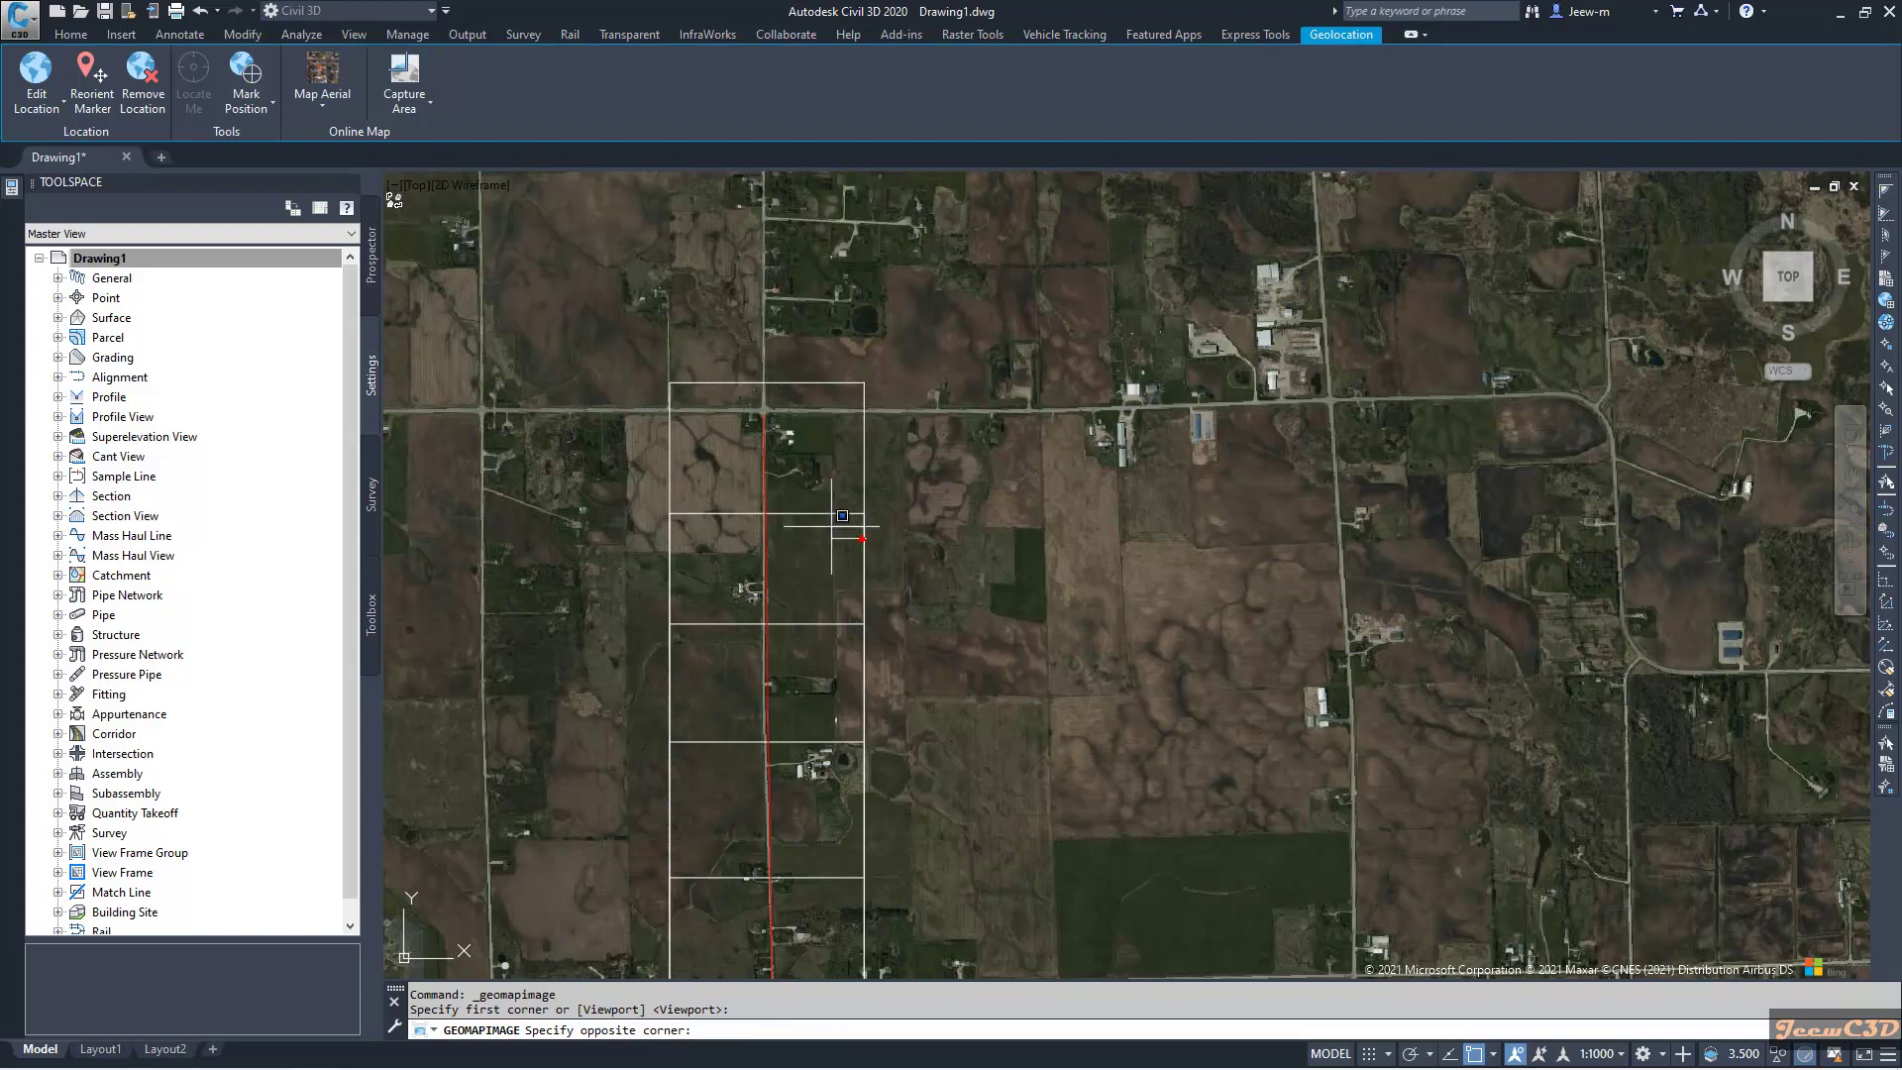
left_click(680, 378)
scroll(840, 660, "up", 1)
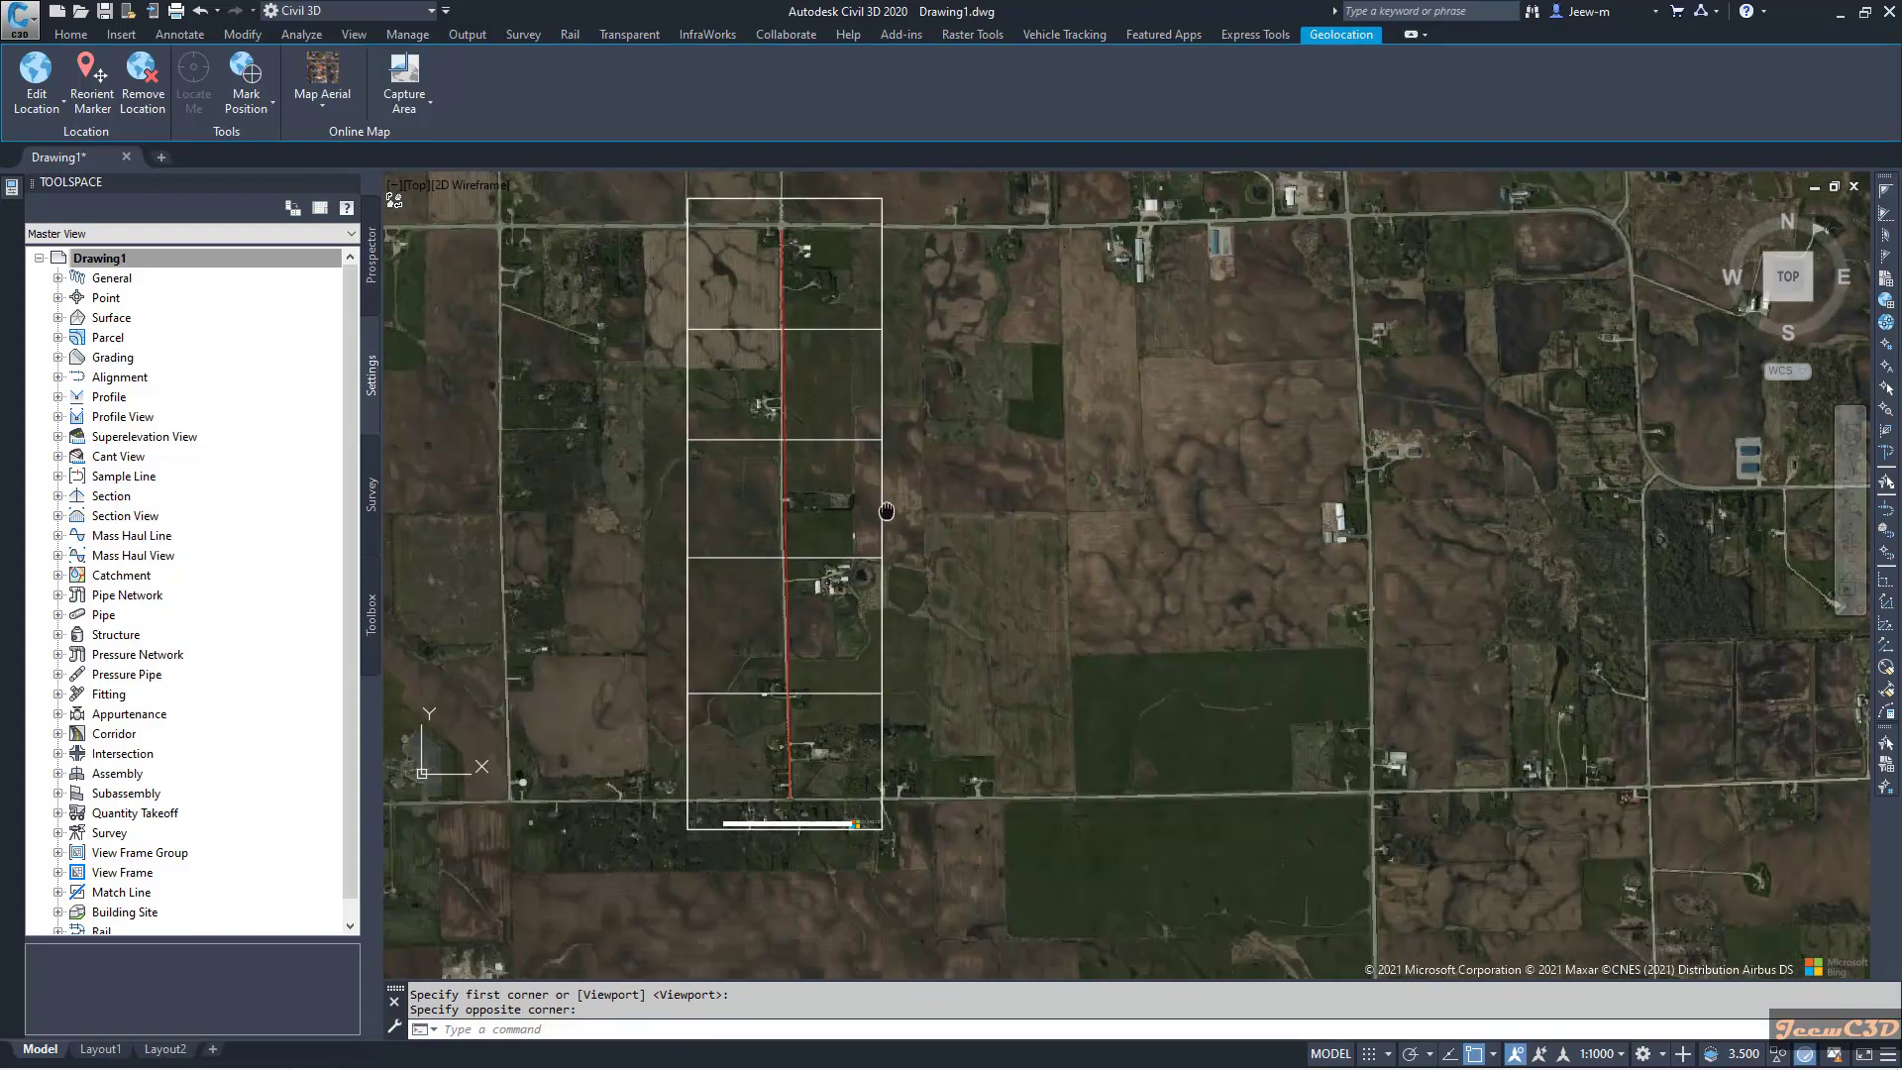
scroll(878, 691, "up", 1)
At the alignment's south end, pick the unwanted captured object among overlaps and delete it
middle_click_drag(915, 706, 960, 565)
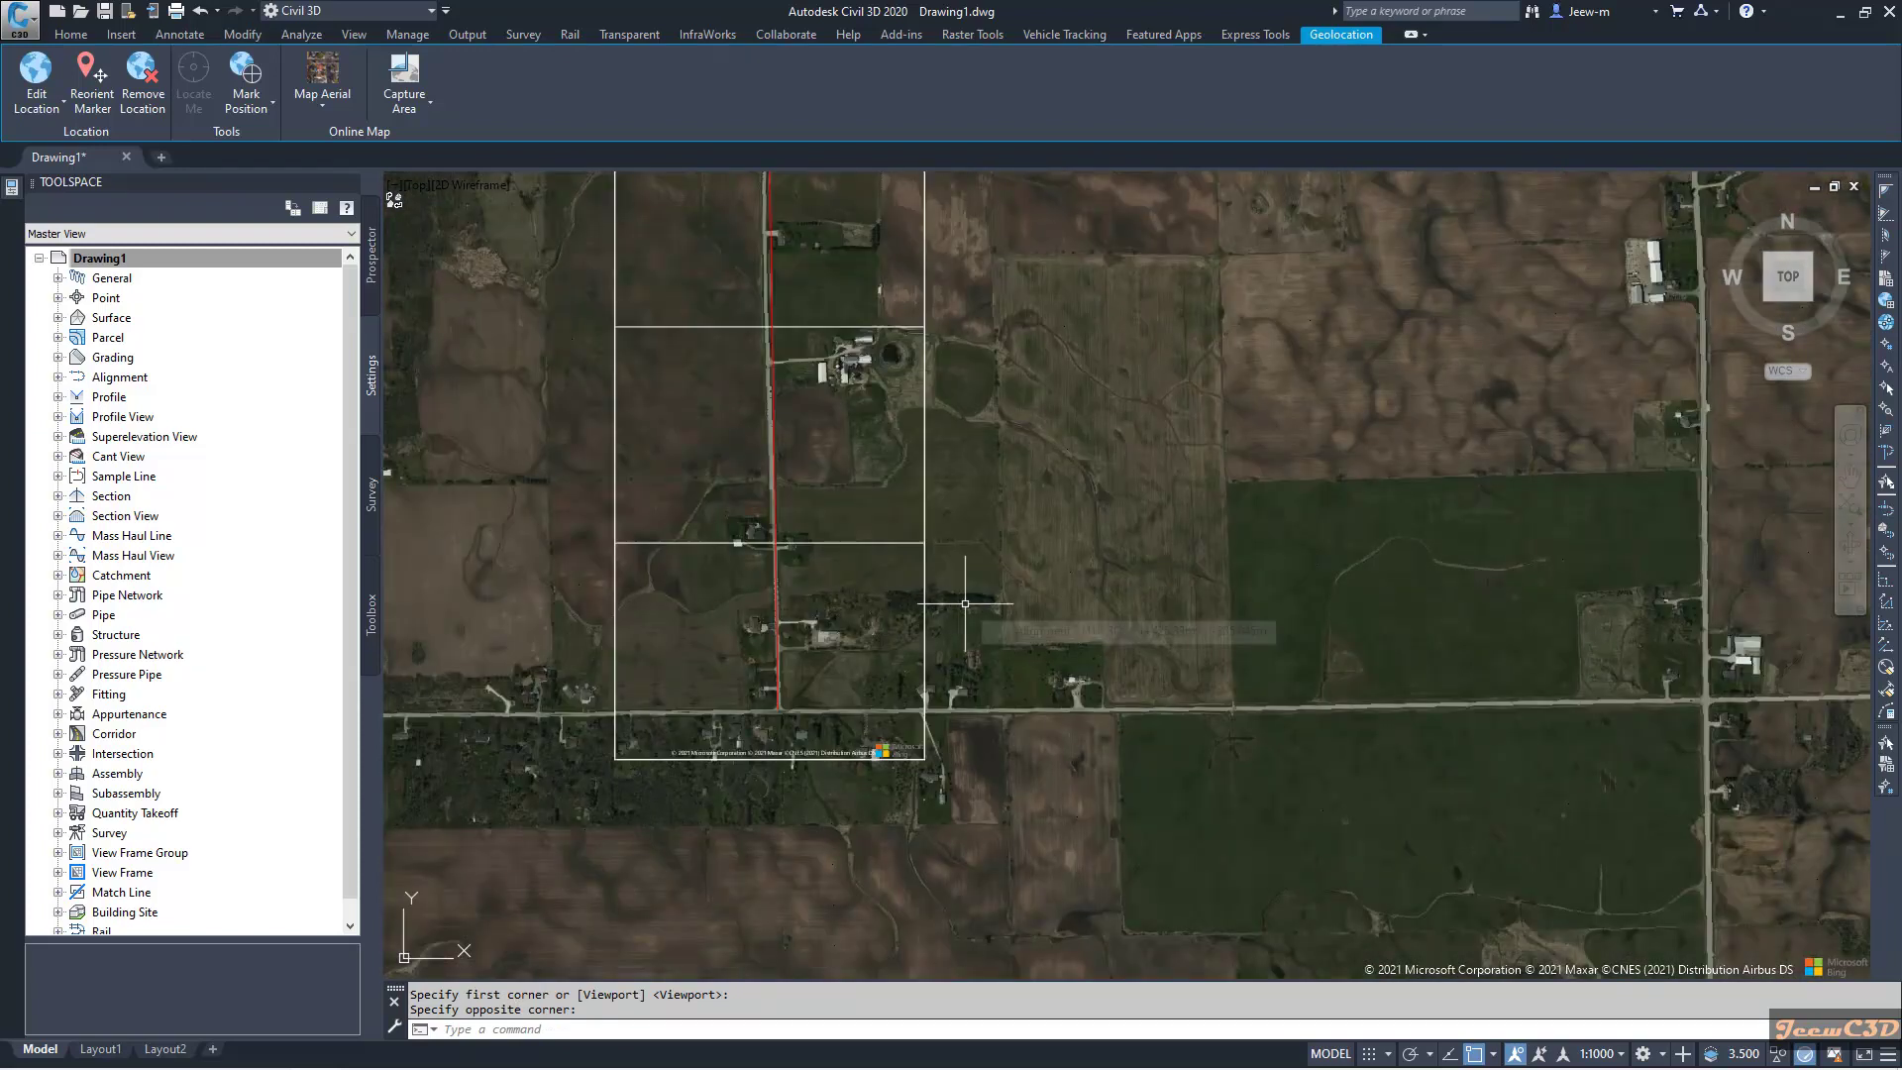
left_click(926, 586)
left_click(1020, 658)
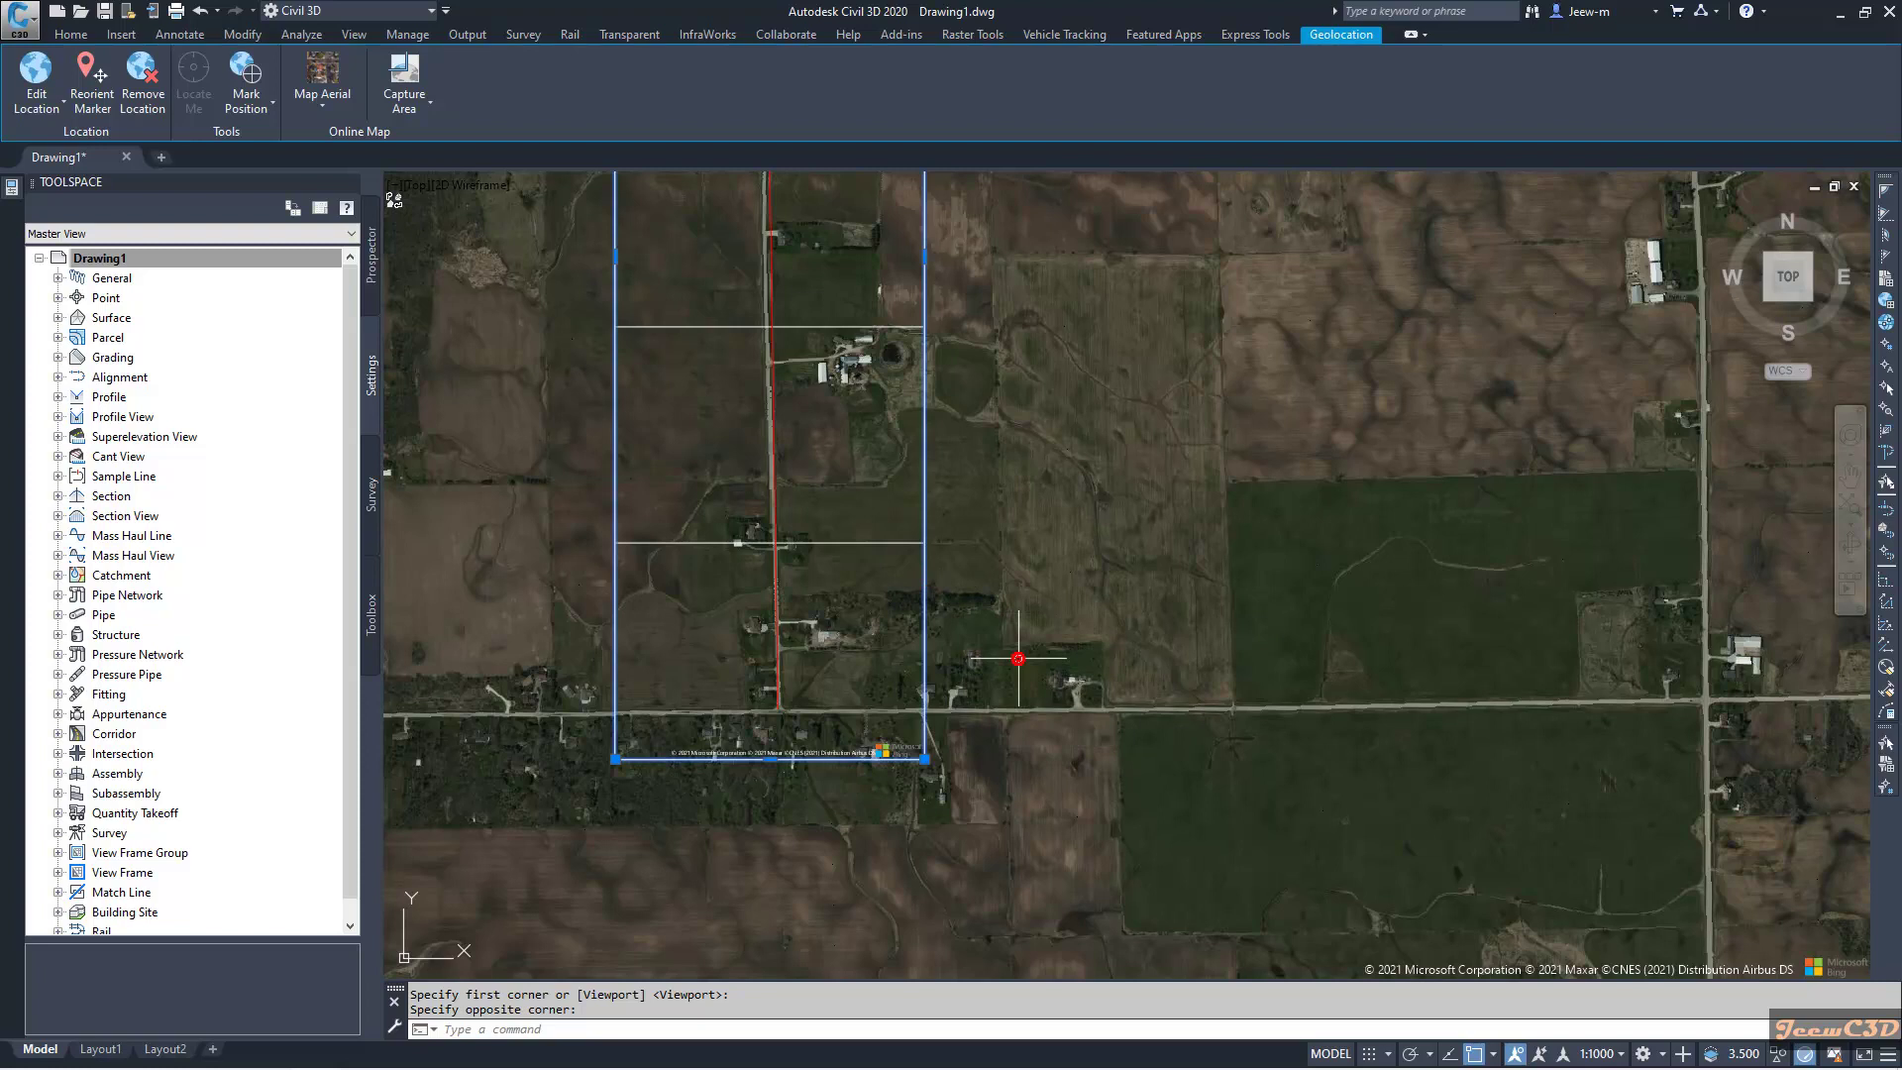
key("Escape")
key("Delete")
scroll(936, 728, "up", 8)
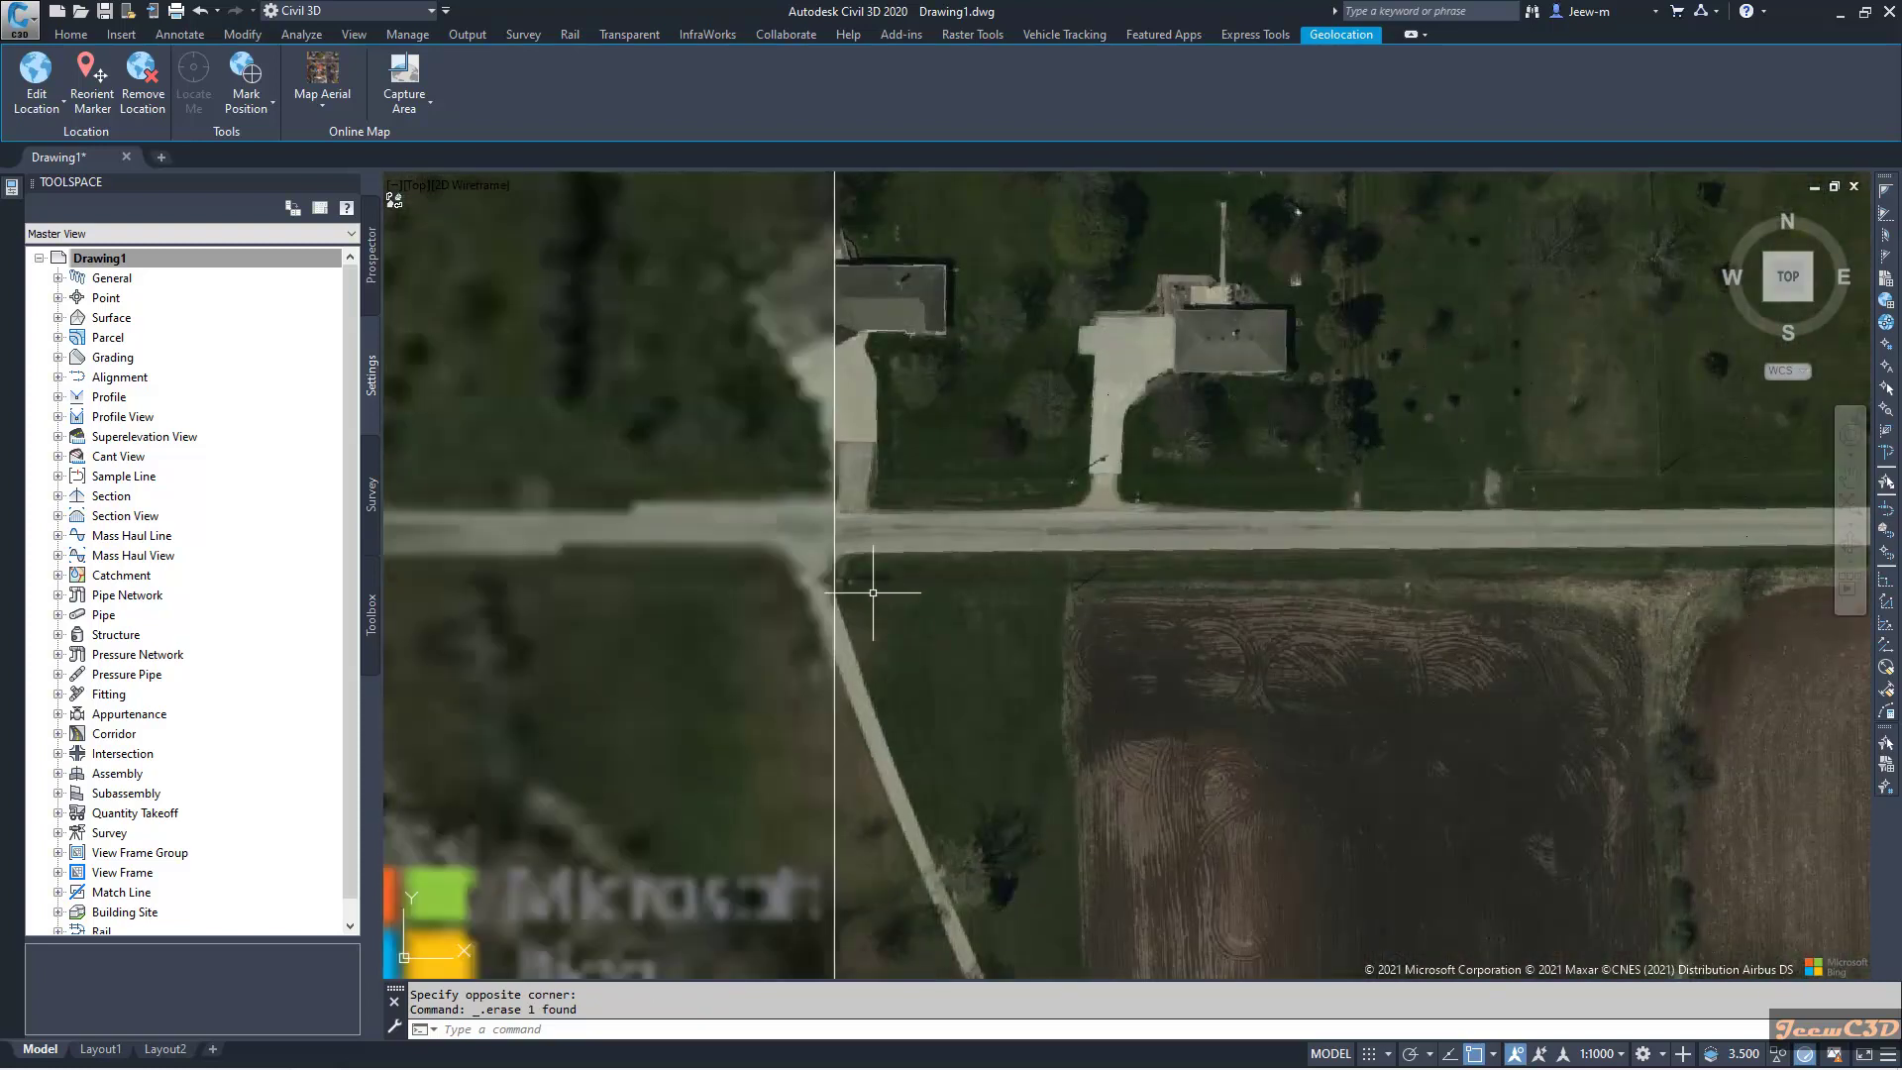
scroll(892, 594, "down", 5)
scroll(926, 591, "down", 3)
Window-select all the captured map images and switch their resolution from Optimal to Very Fine
left_click(927, 495)
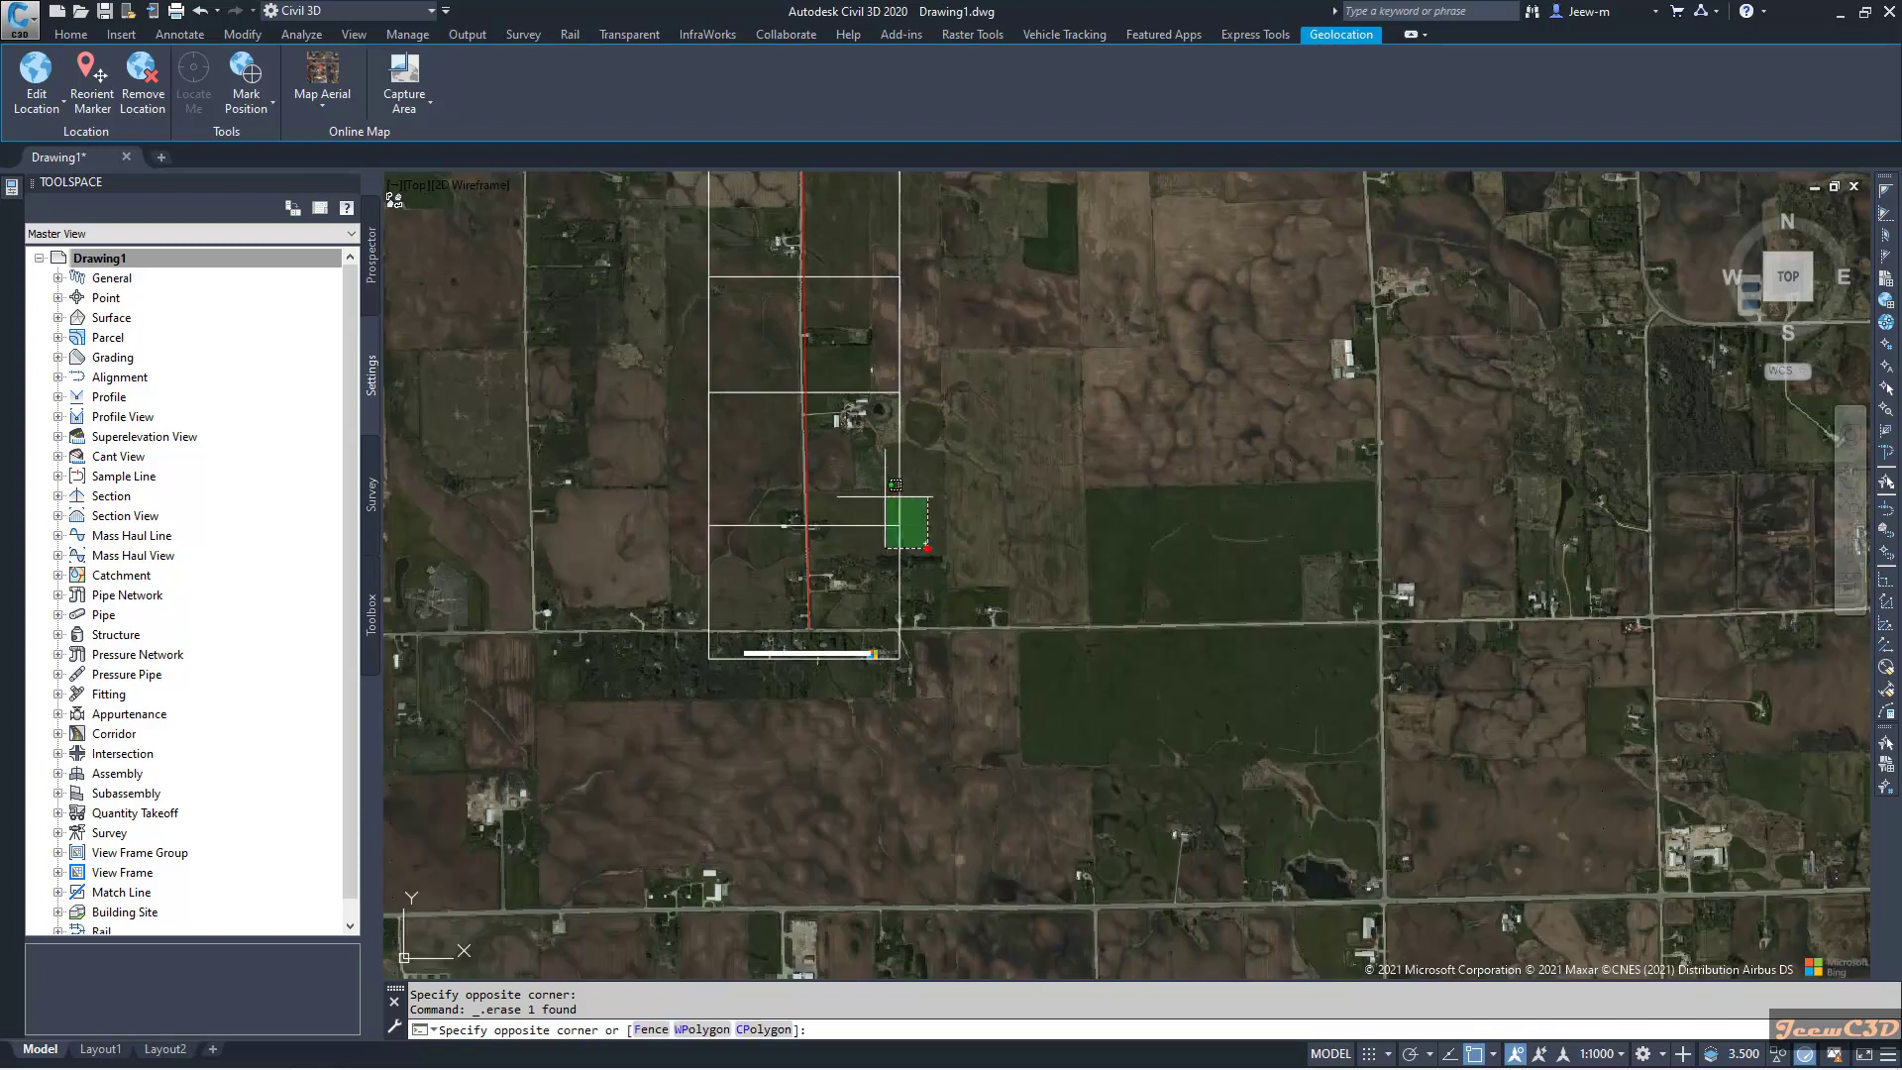
left_click(883, 545)
middle_click_drag(912, 511, 890, 658)
left_click(889, 659)
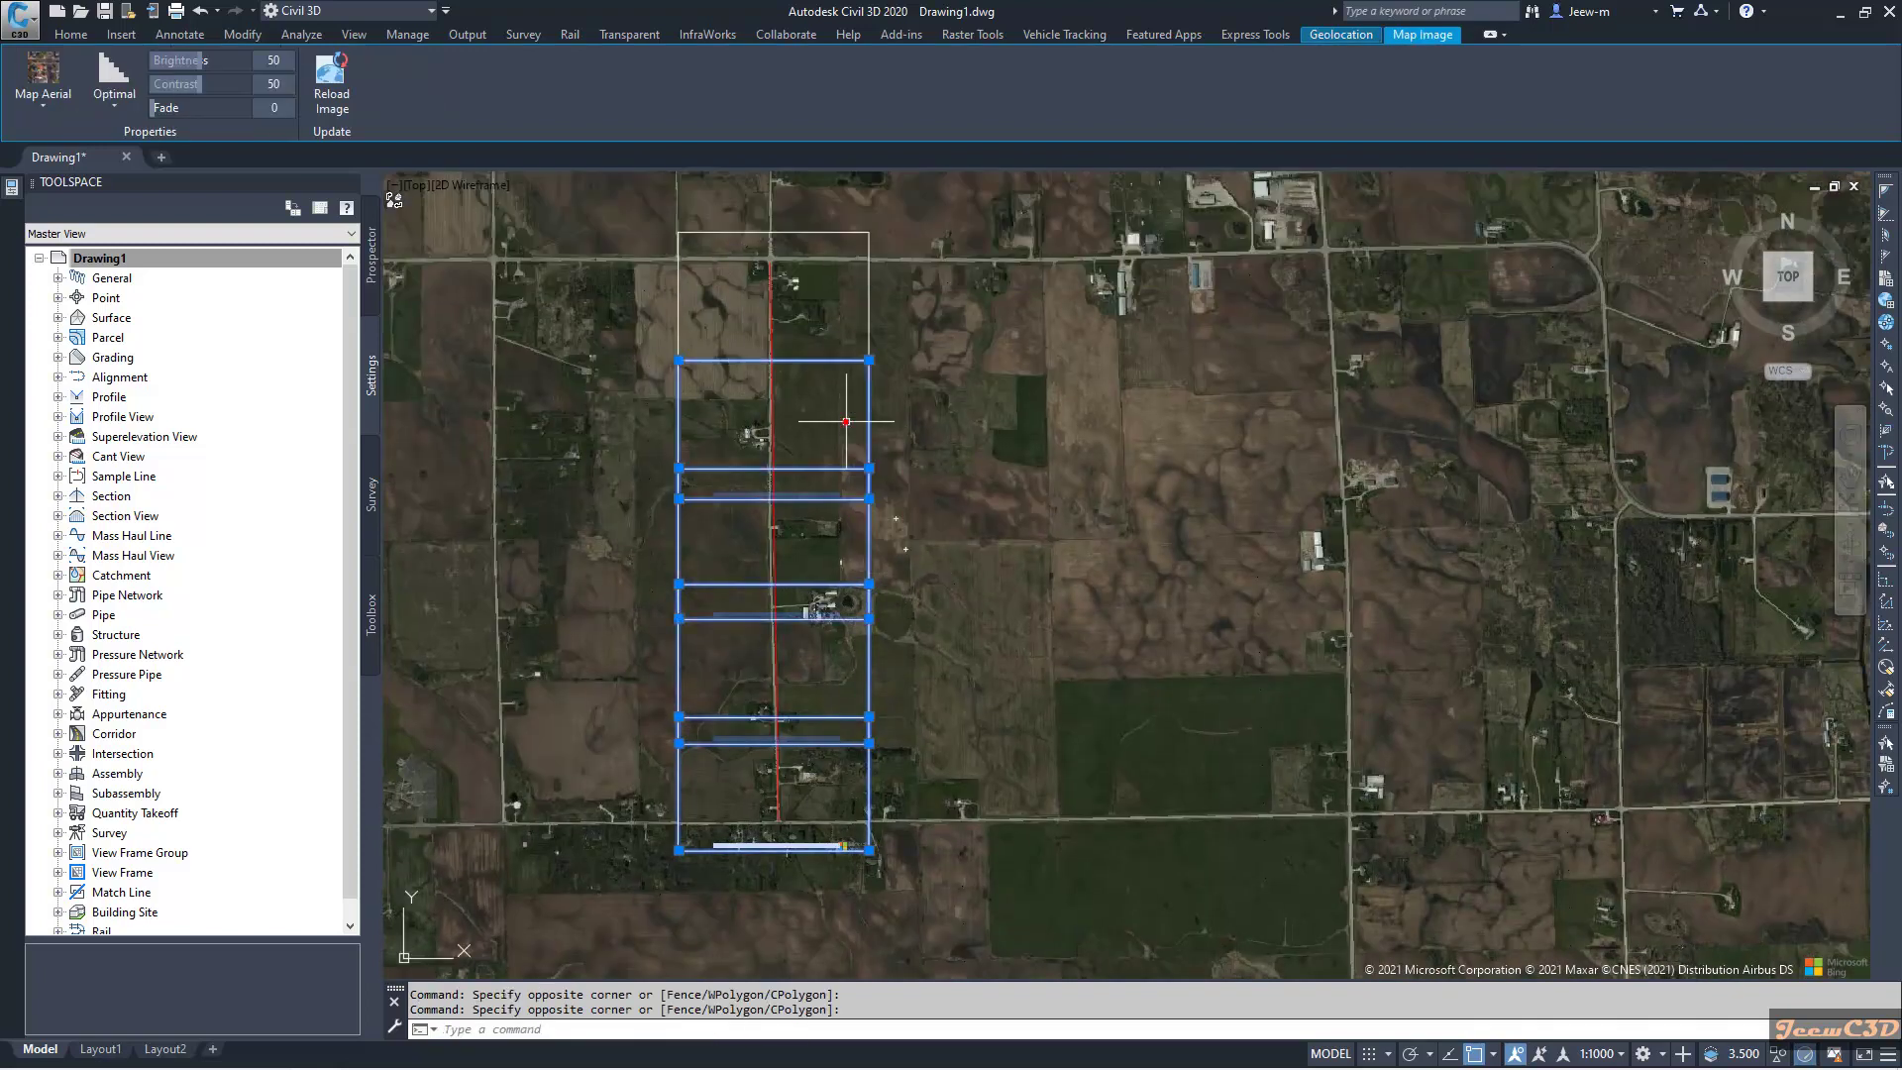
middle_click_drag(874, 269, 851, 402)
left_click(852, 402)
left_click(891, 508)
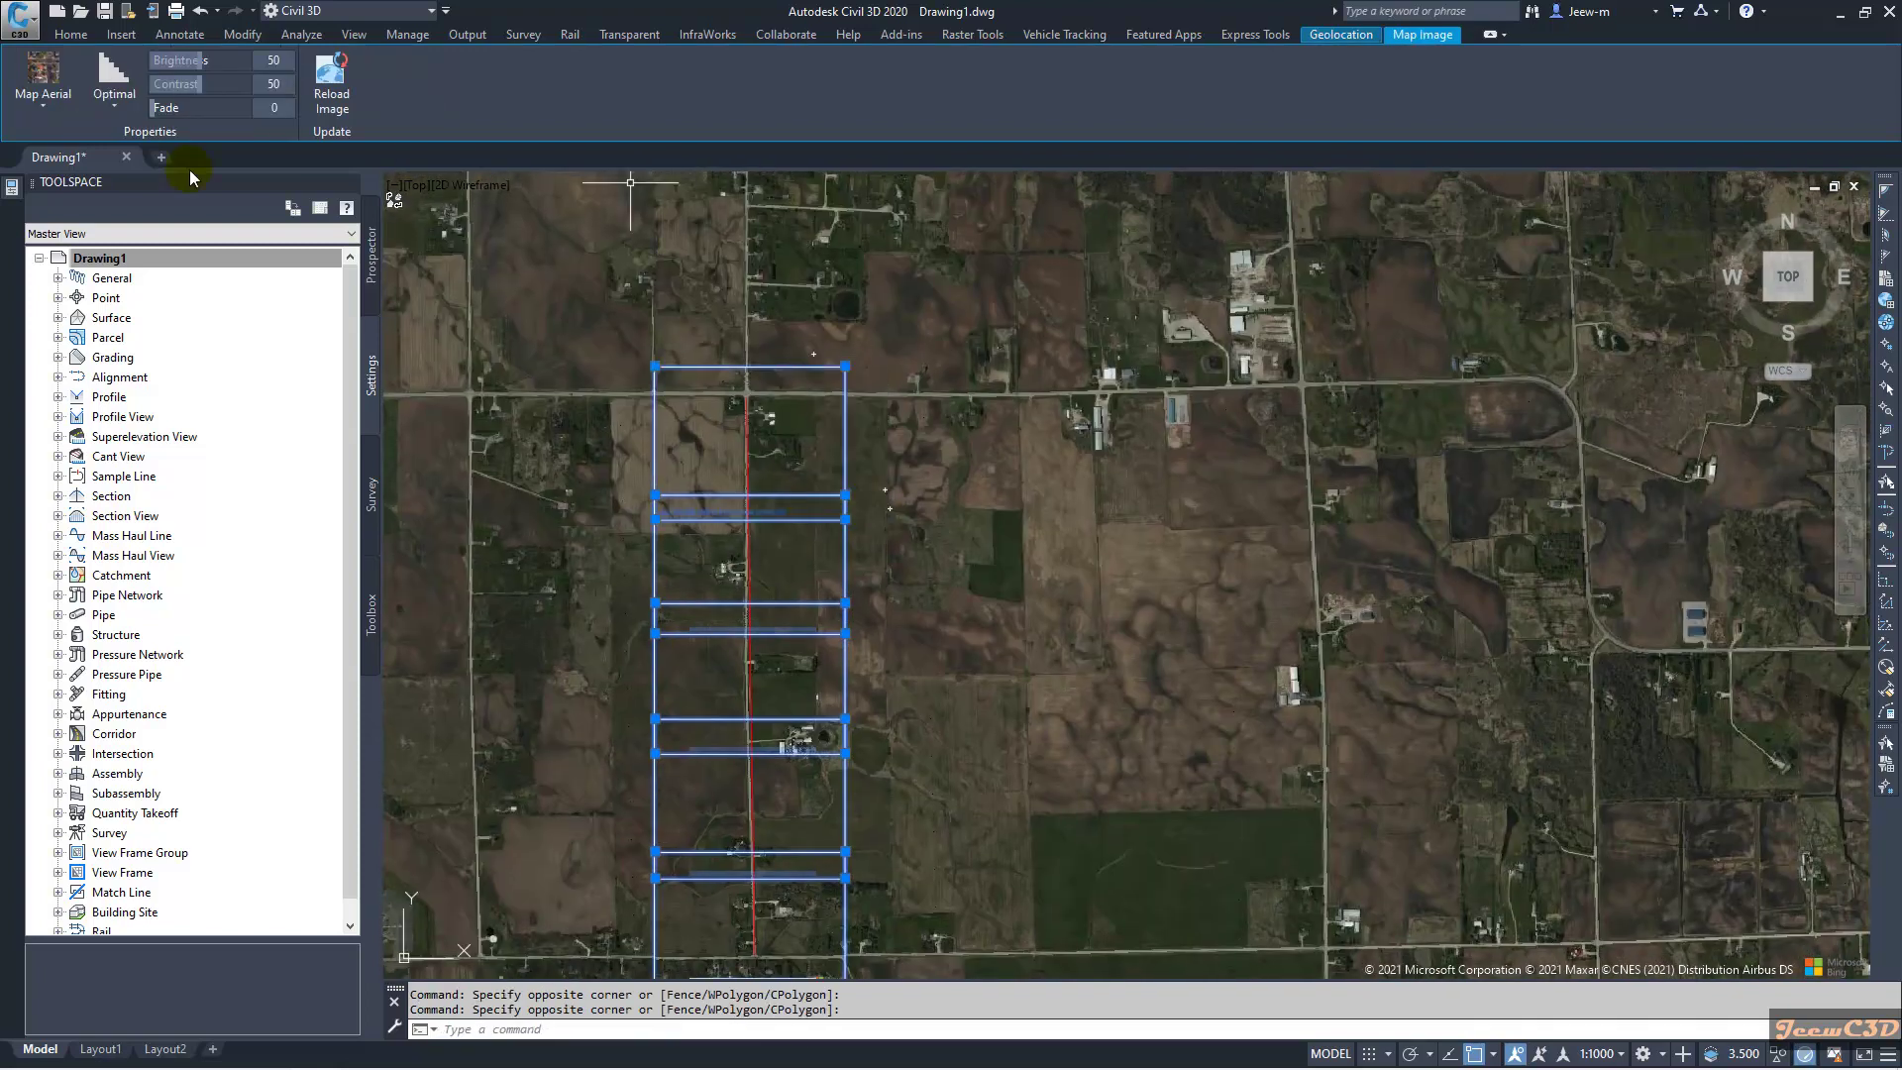
left_click(110, 104)
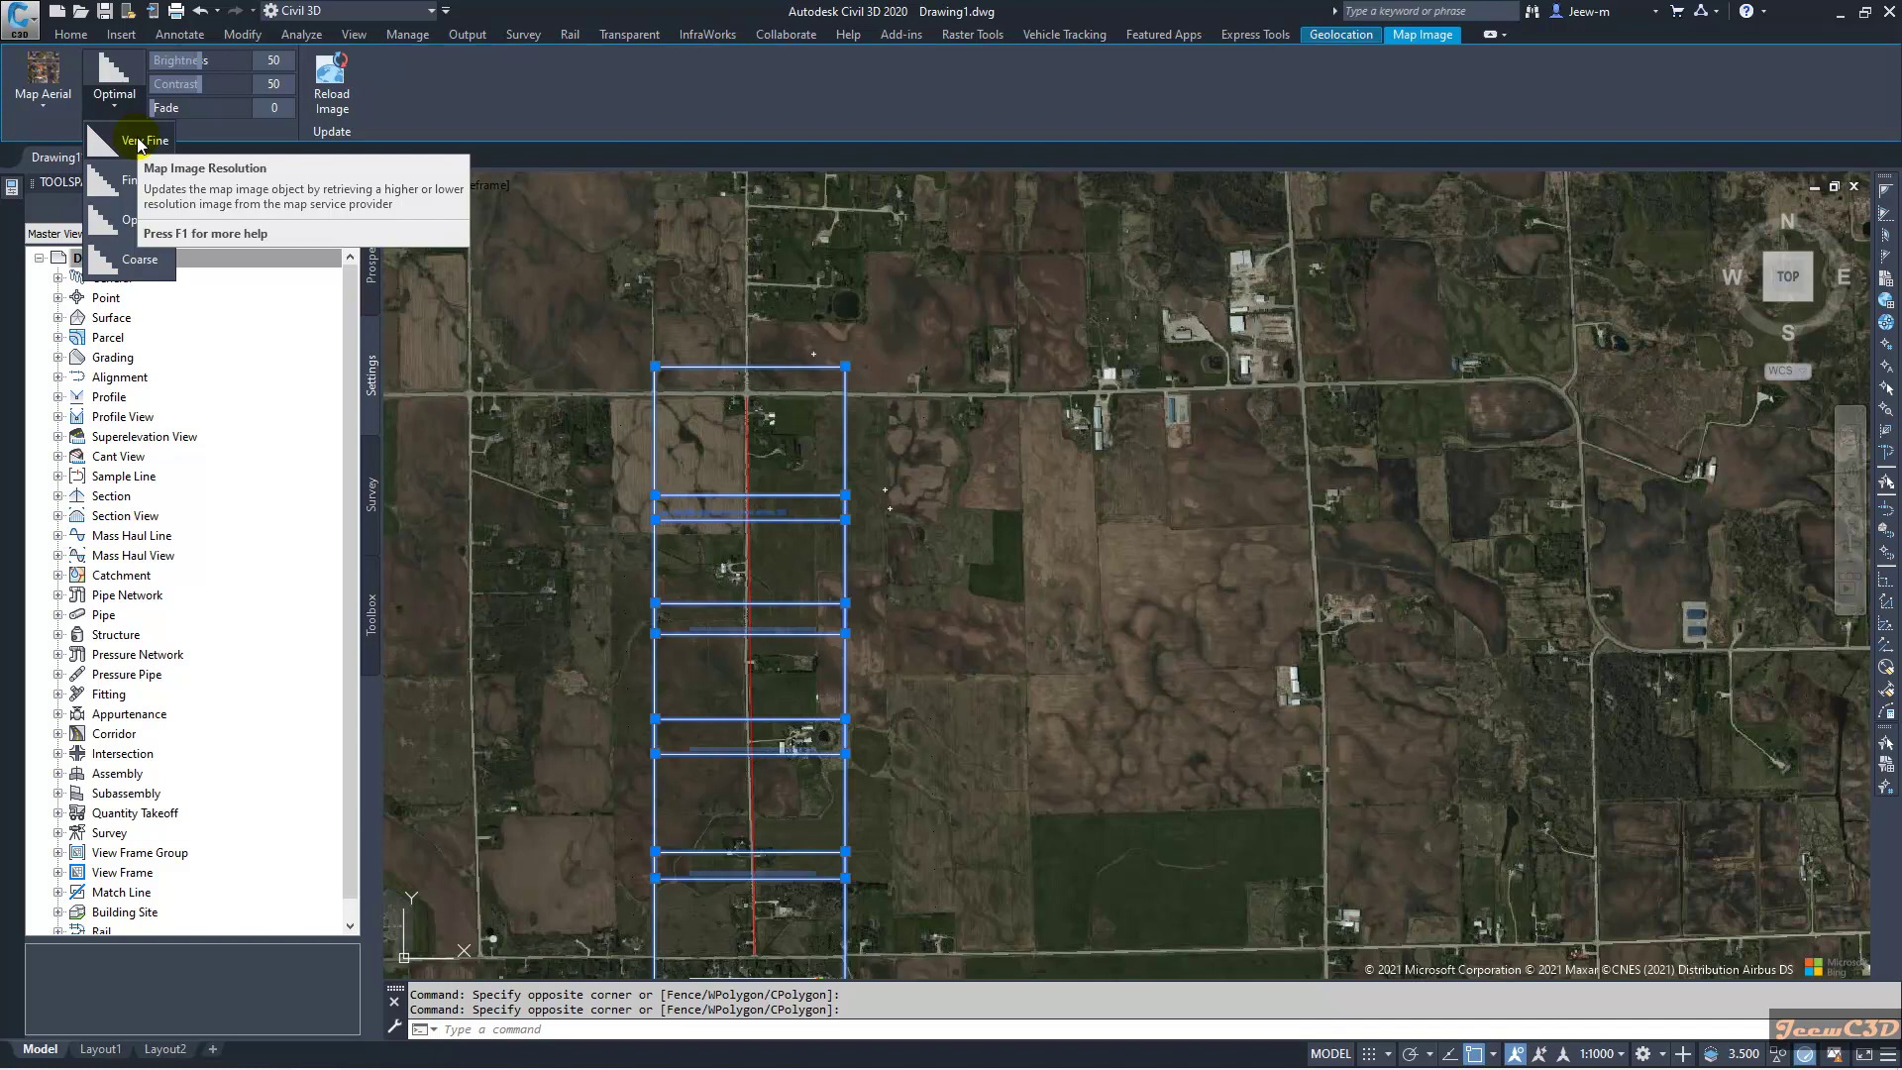
left_click(138, 143)
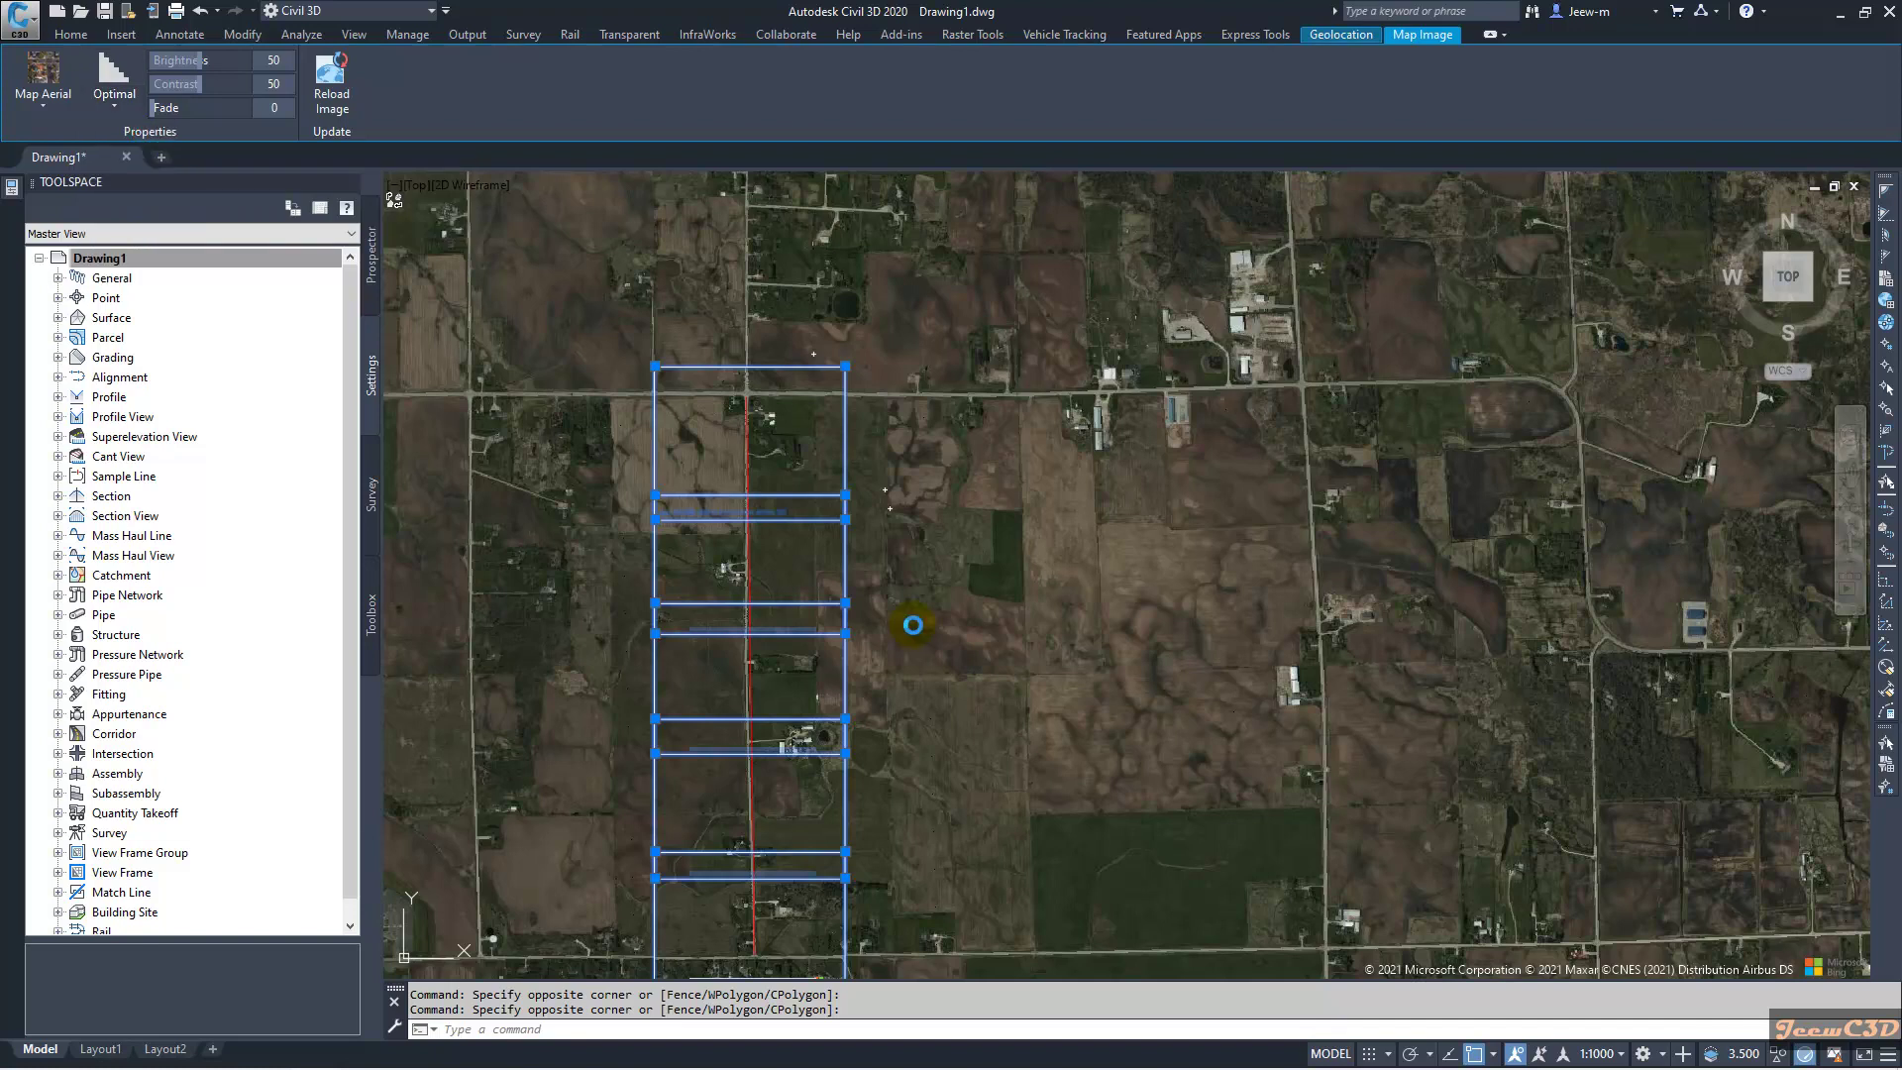
scroll(903, 595, "up", 5)
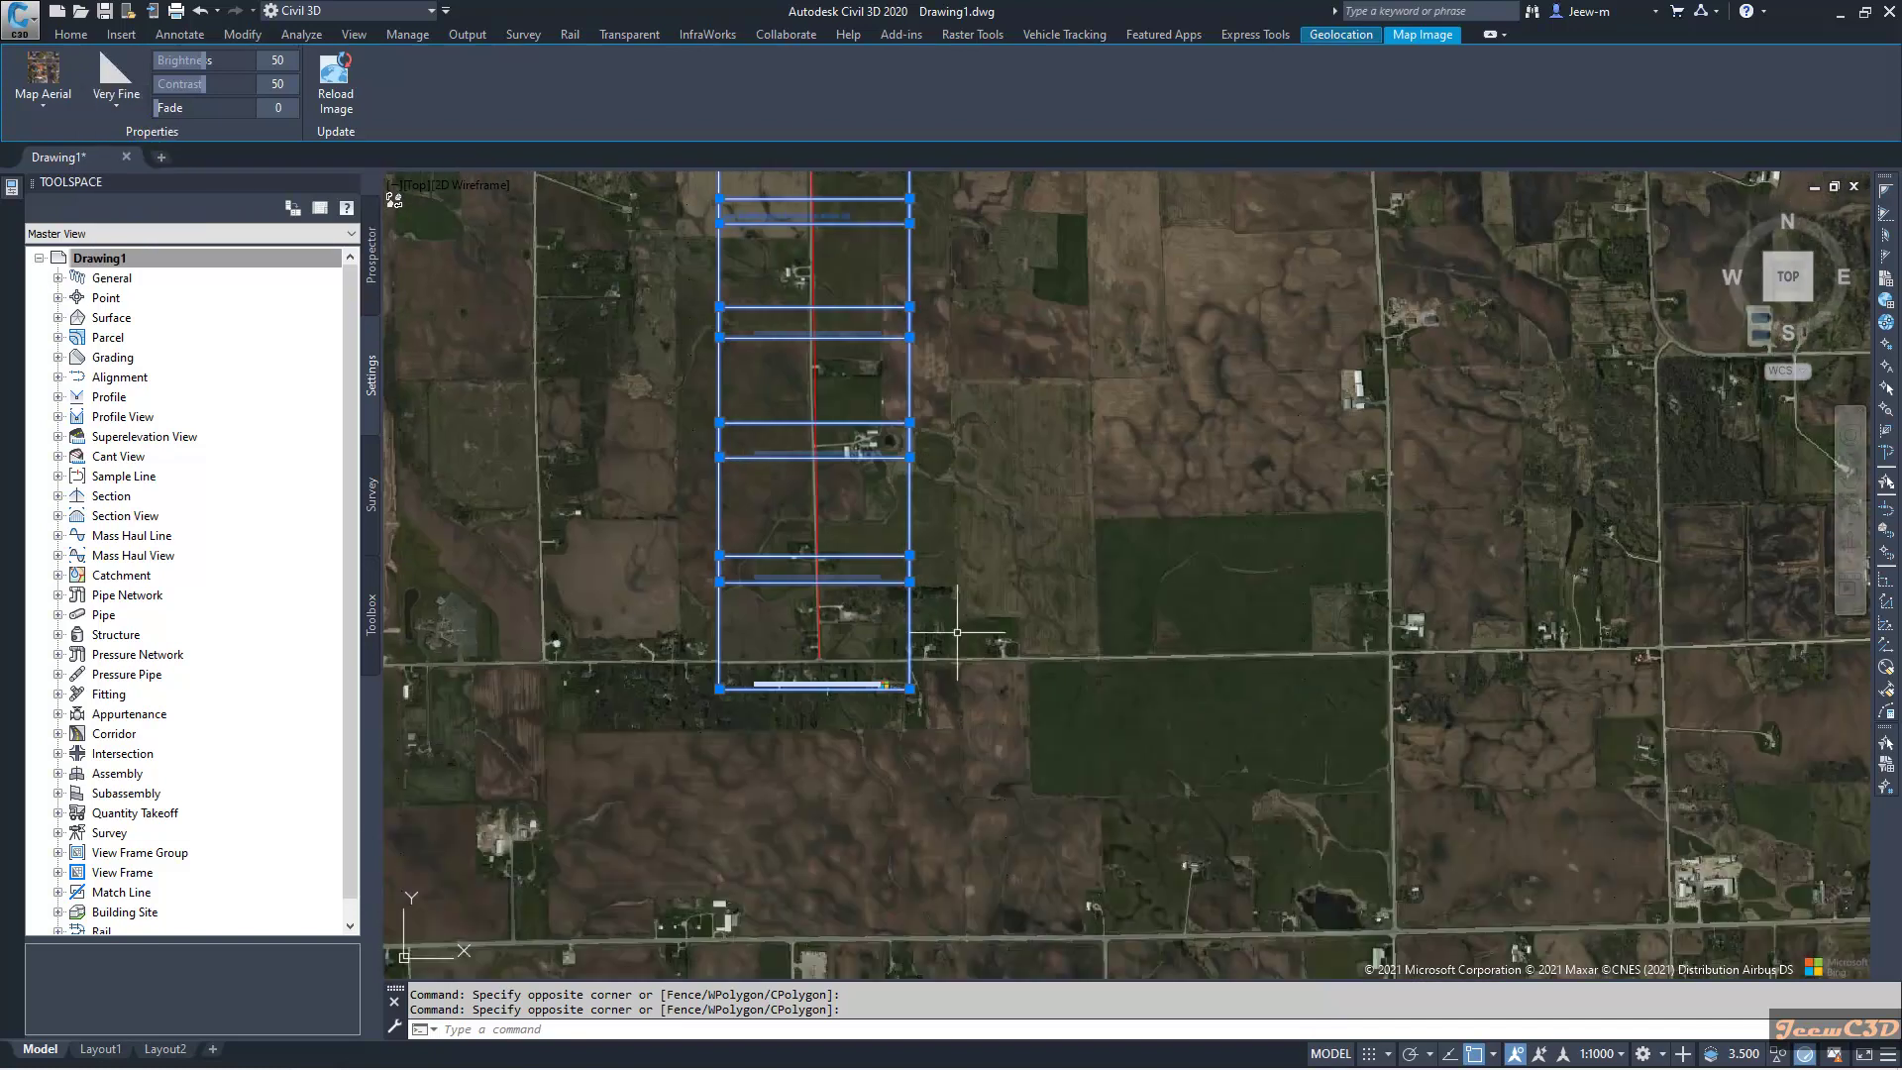
key("Escape")
scroll(894, 564, "up", 5)
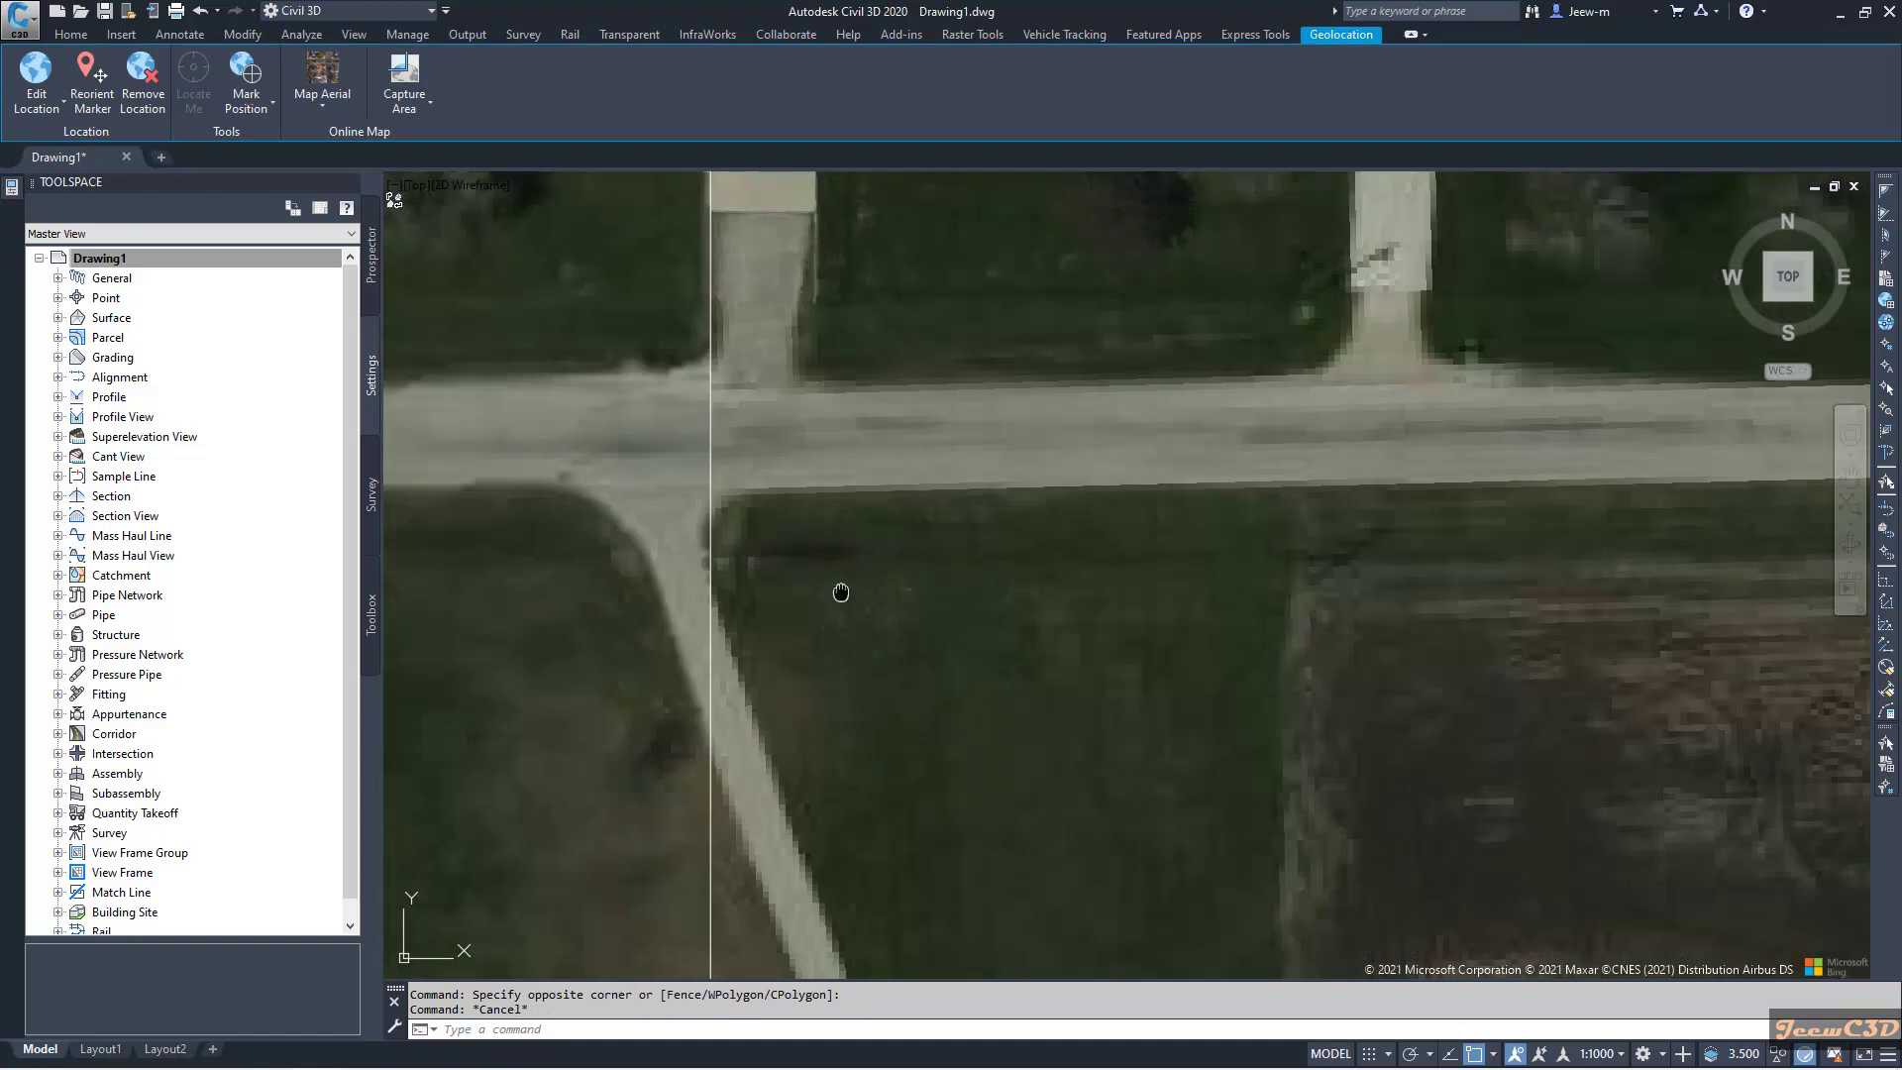
middle_click_drag(842, 596, 945, 650)
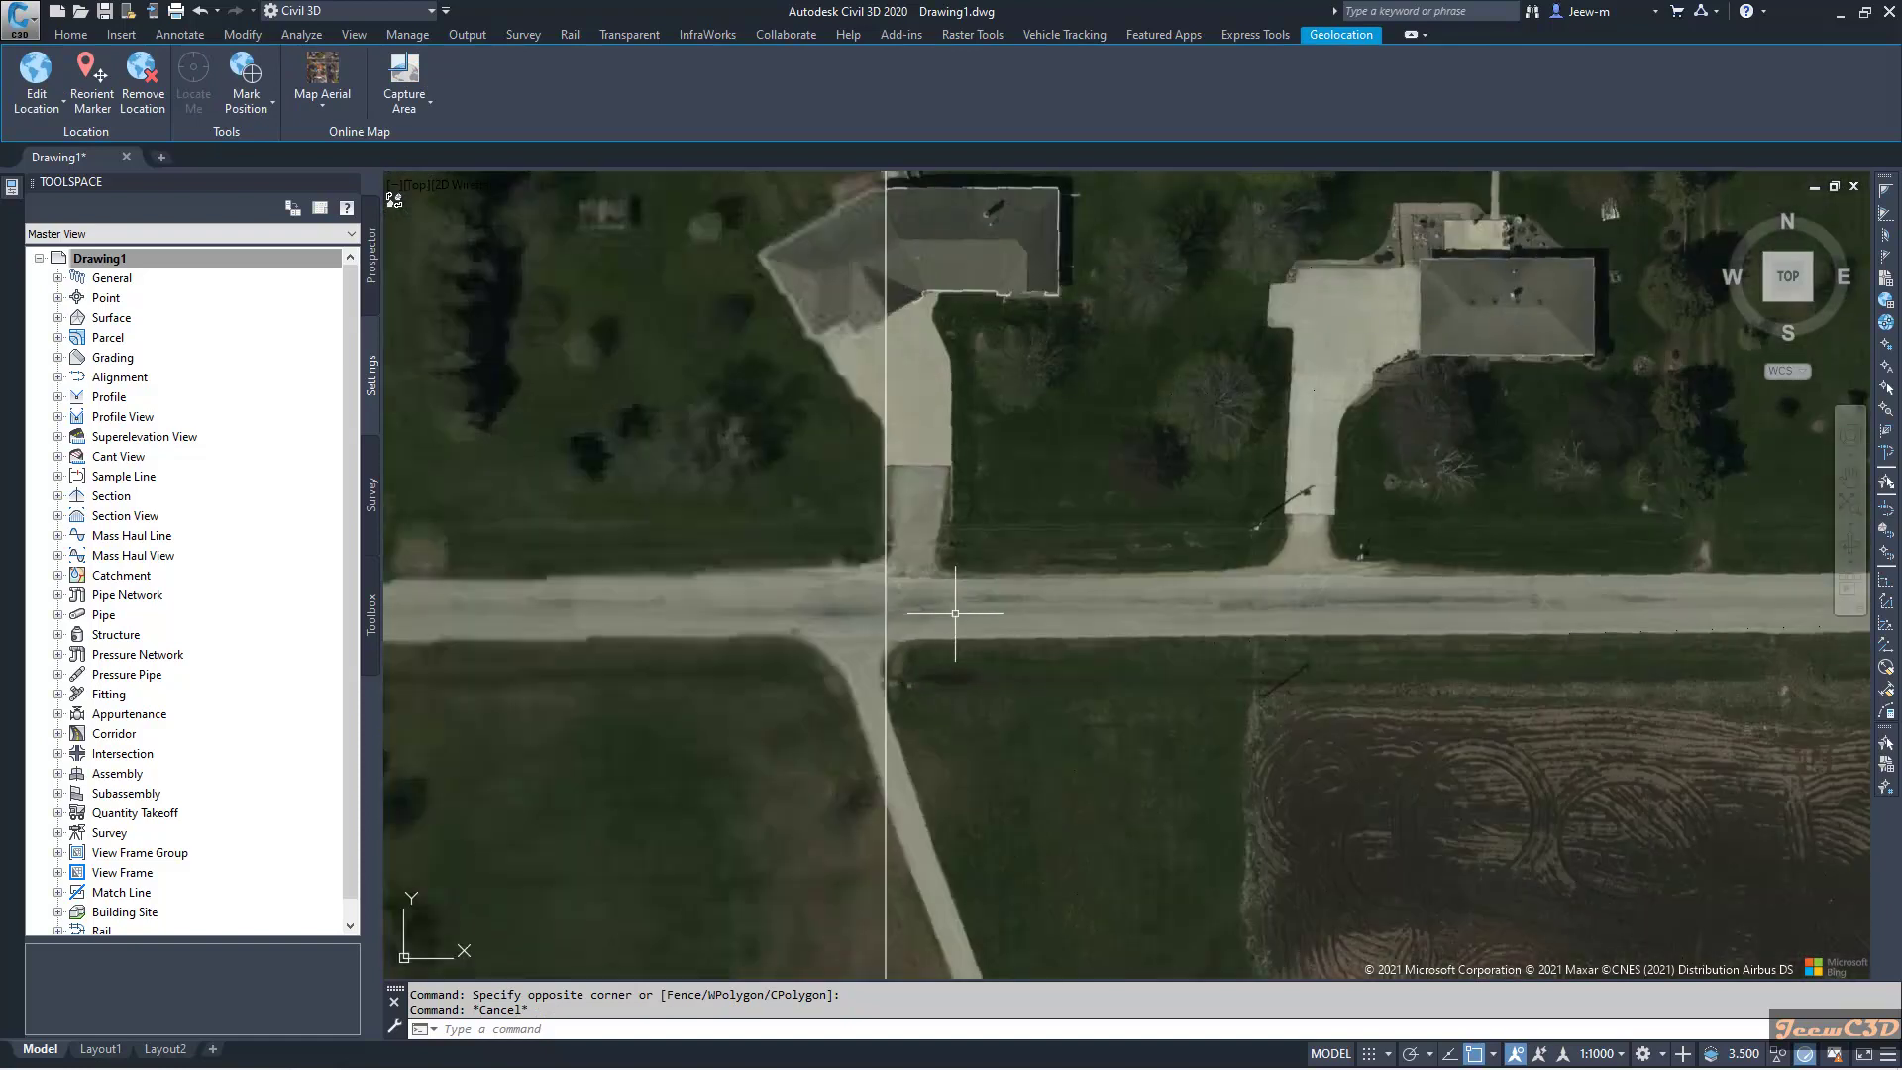
scroll(954, 612, "down", 3)
middle_click_drag(1118, 778, 1157, 810)
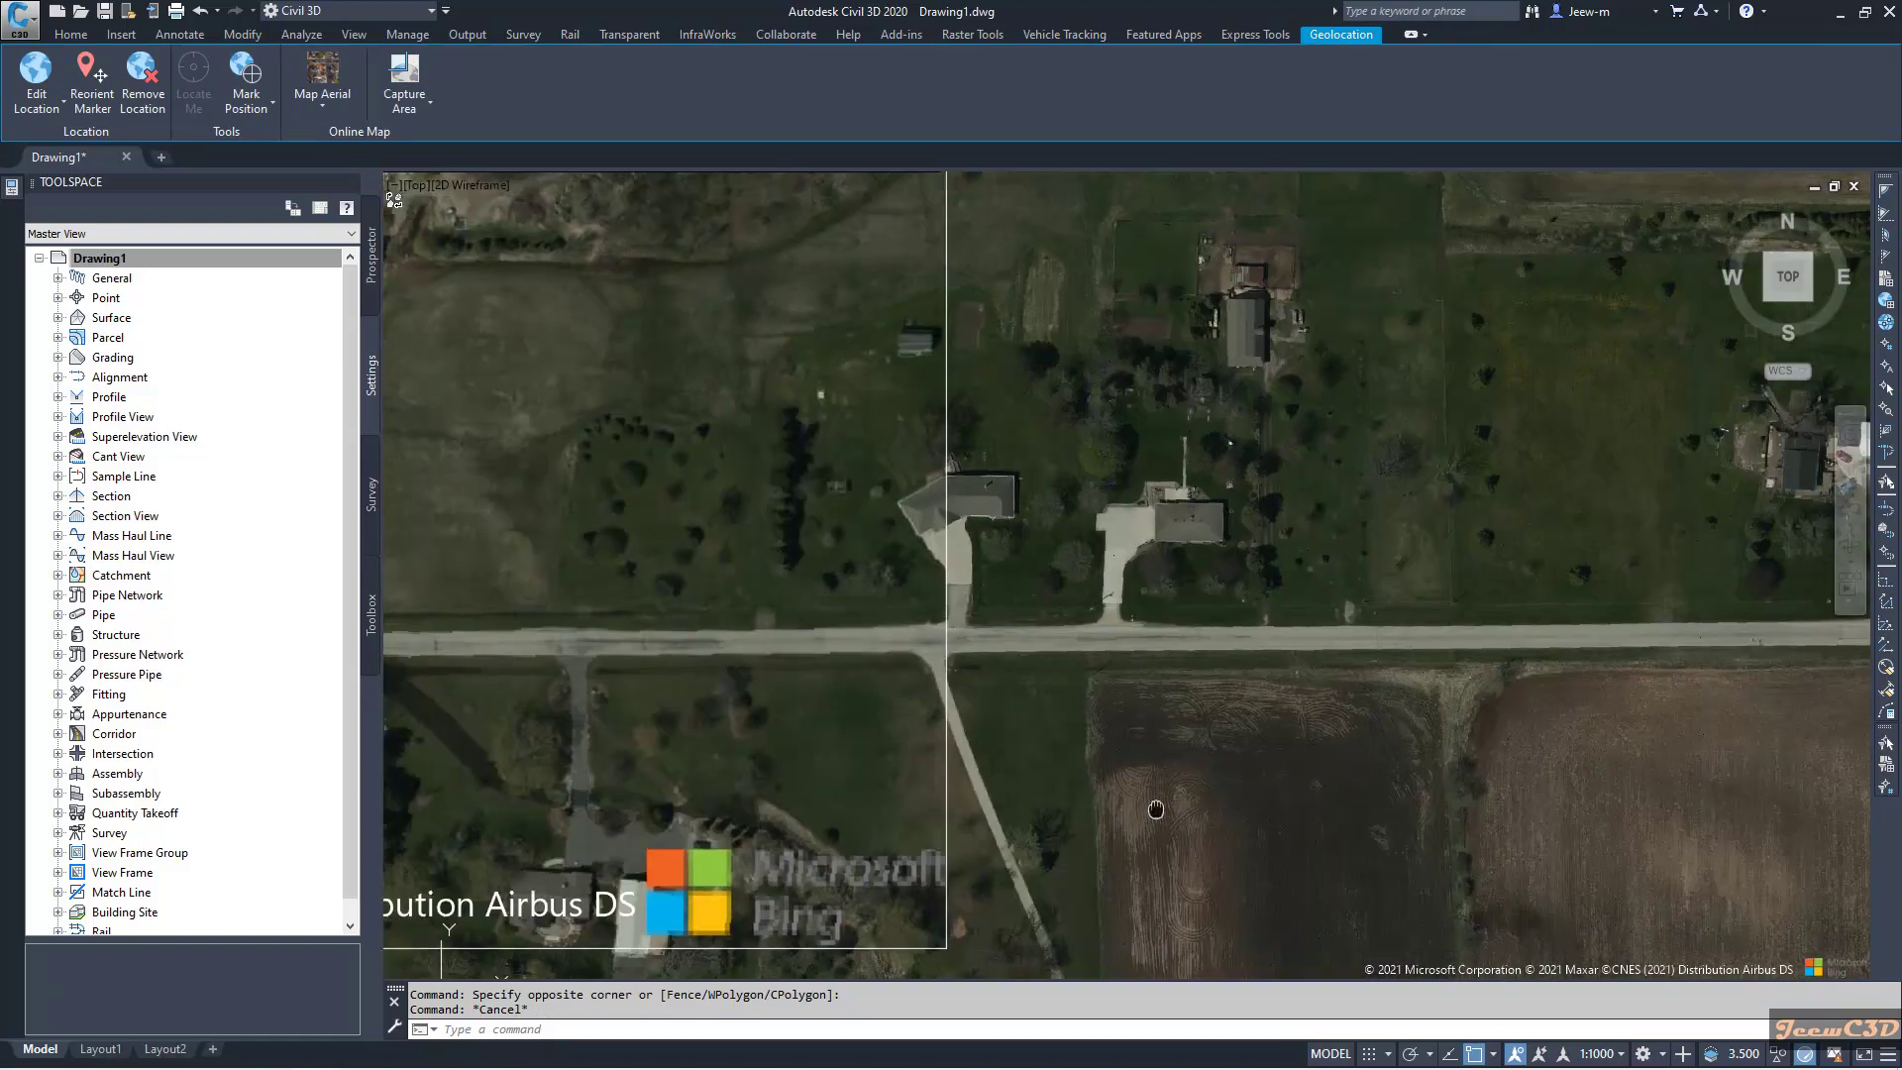
scroll(786, 659, "up", 3)
scroll(806, 629, "up", 2)
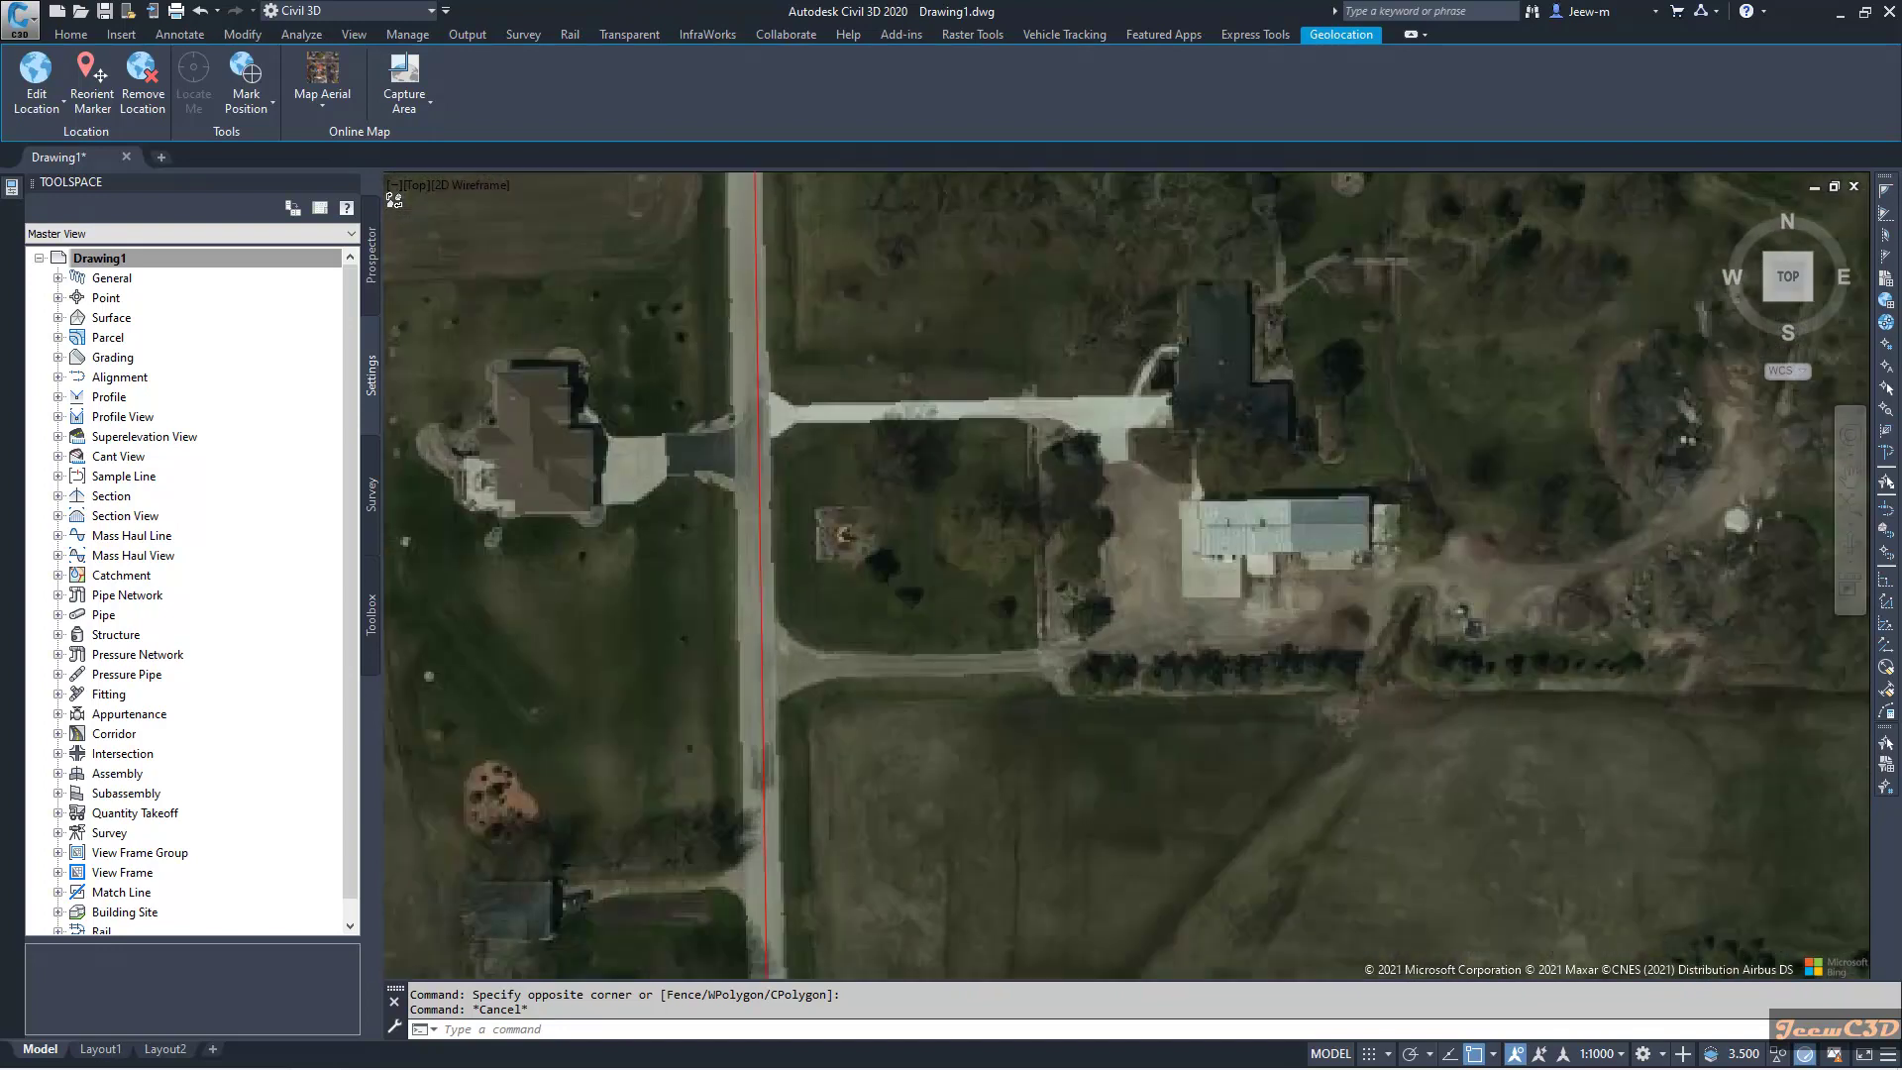
scroll(806, 628, "down", 3)
scroll(828, 637, "up", 2)
scroll(827, 485, "up", 2)
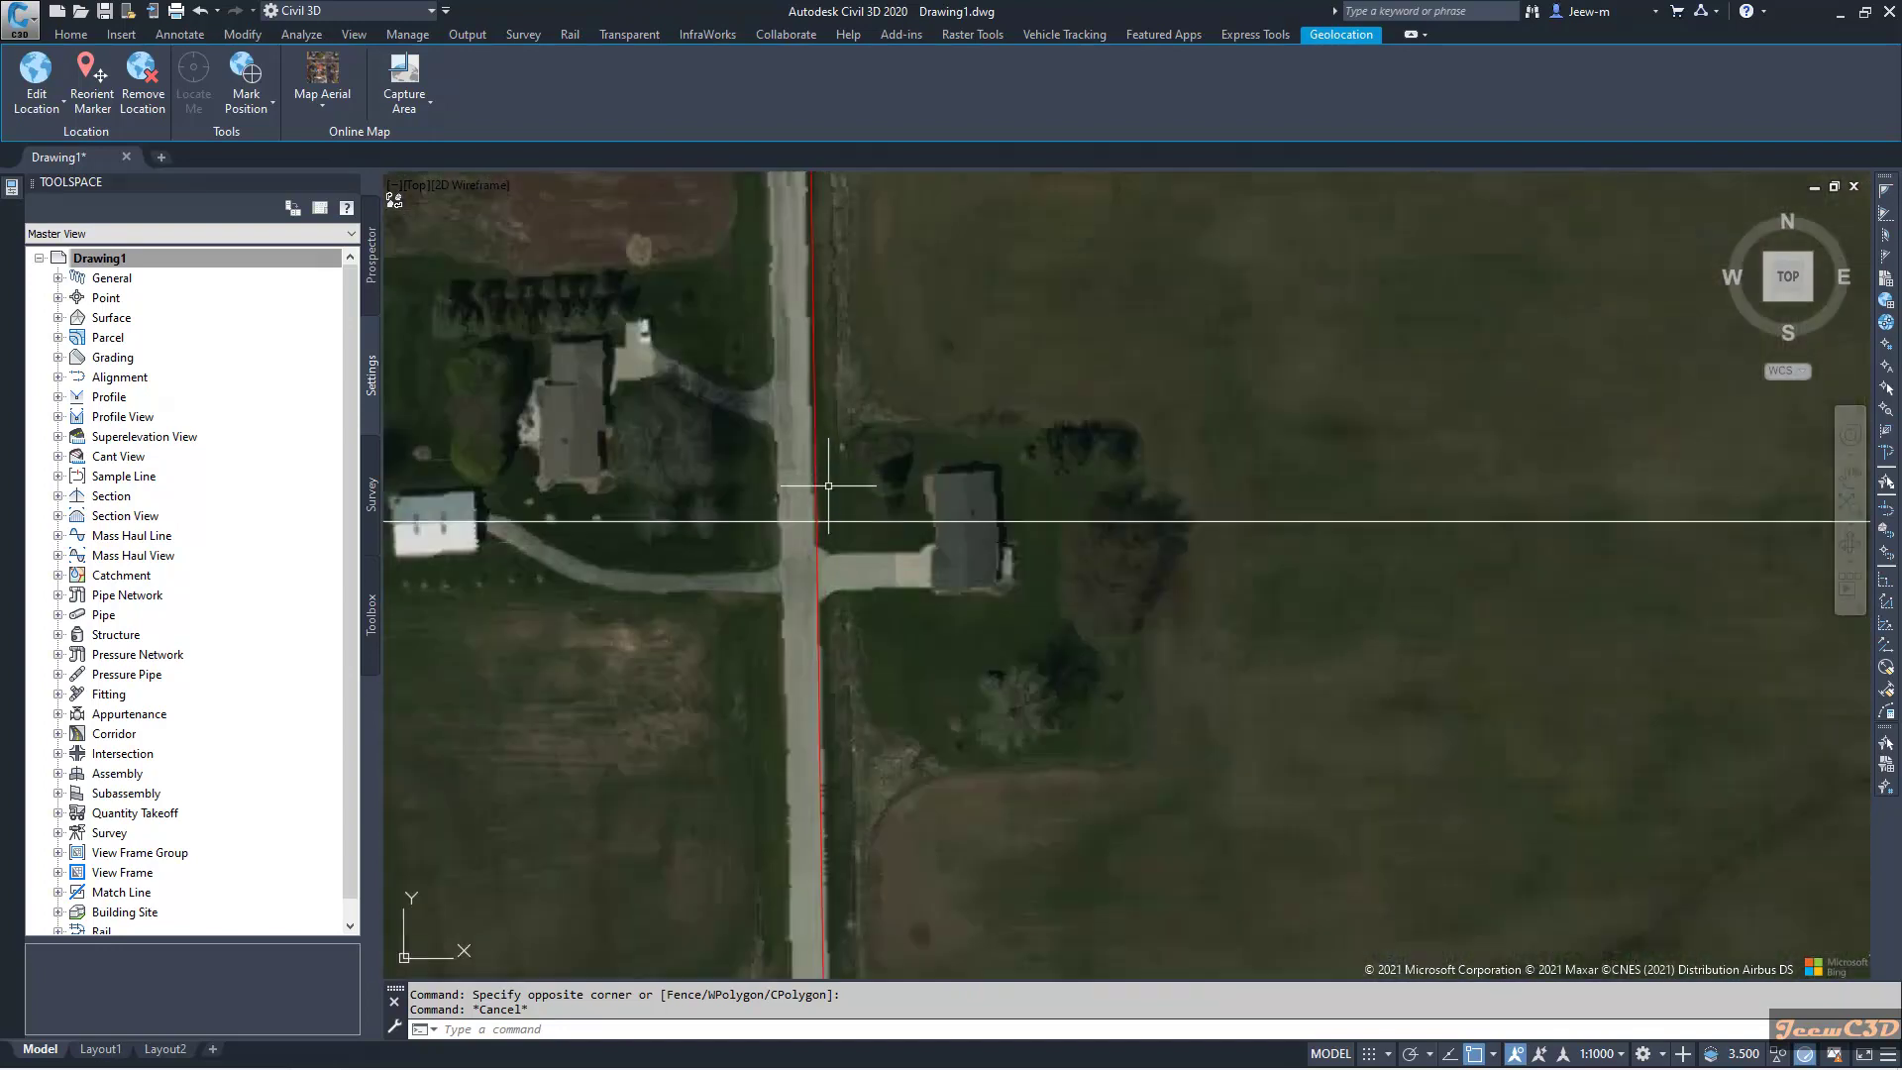
scroll(828, 484, "down", 2)
scroll(849, 509, "down", 3)
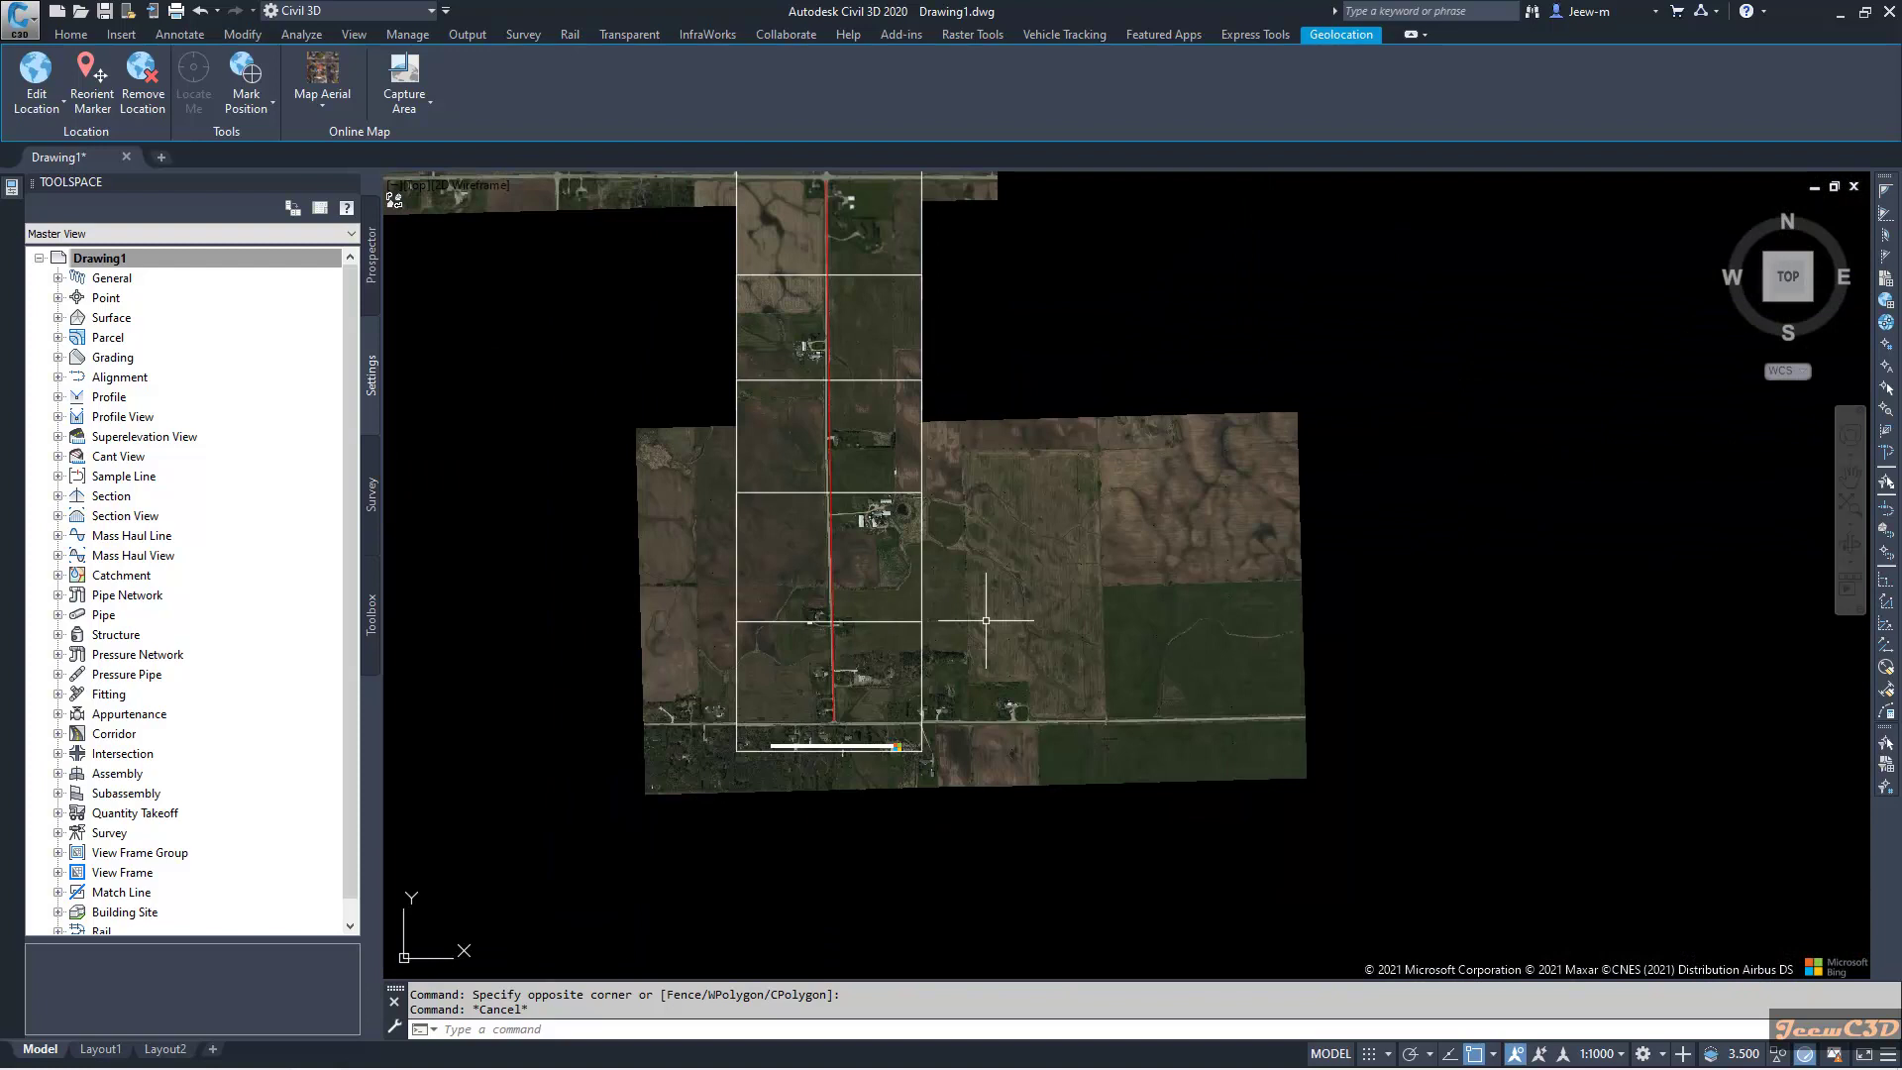